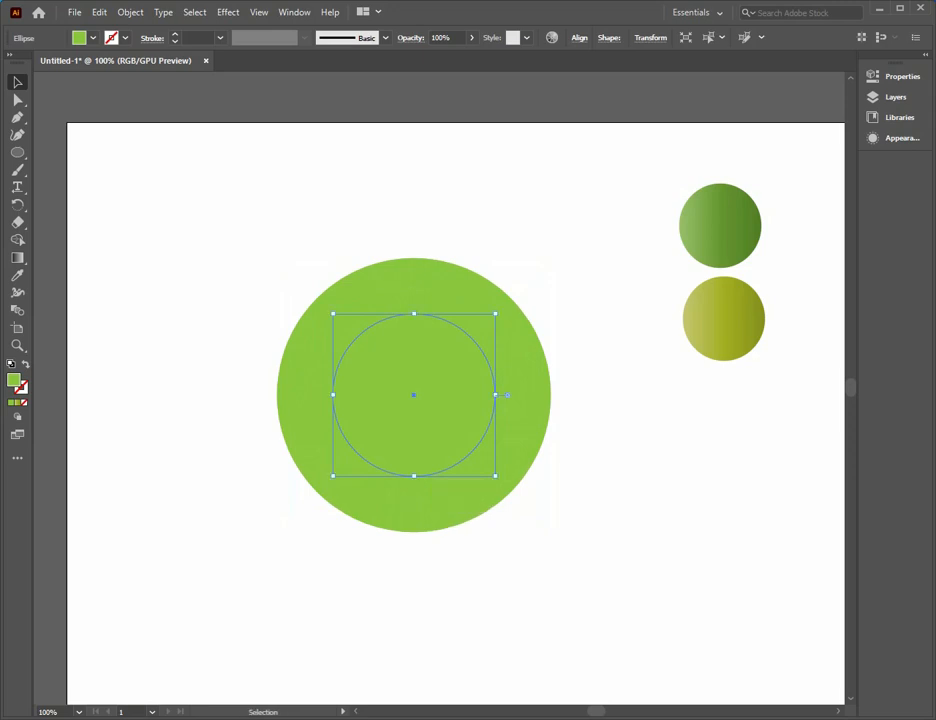
Subtract the small centre circle from the large green circle with Shape Builder to make a ring.
left_click(263, 254)
left_click_drag(263, 254, 499, 503)
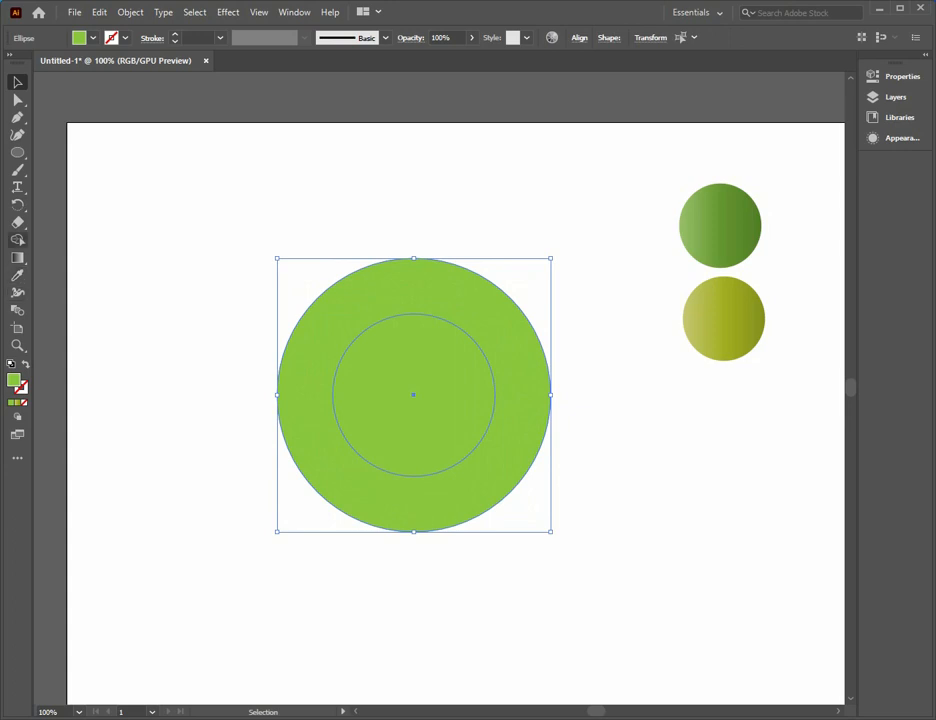
left_click(17, 240)
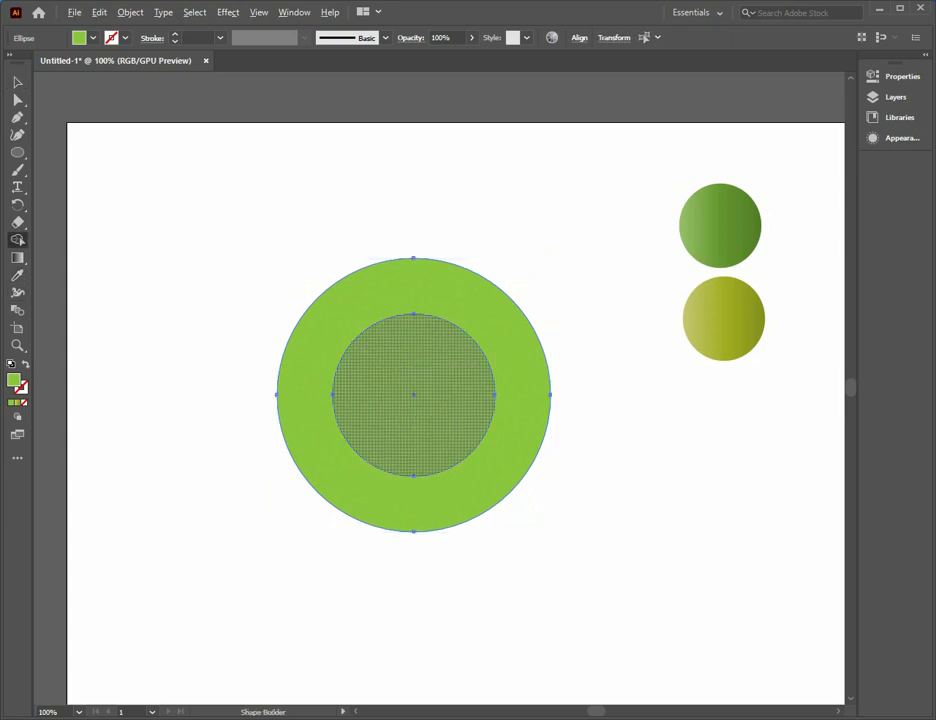
left_click(413, 395, "alt")
key("v")
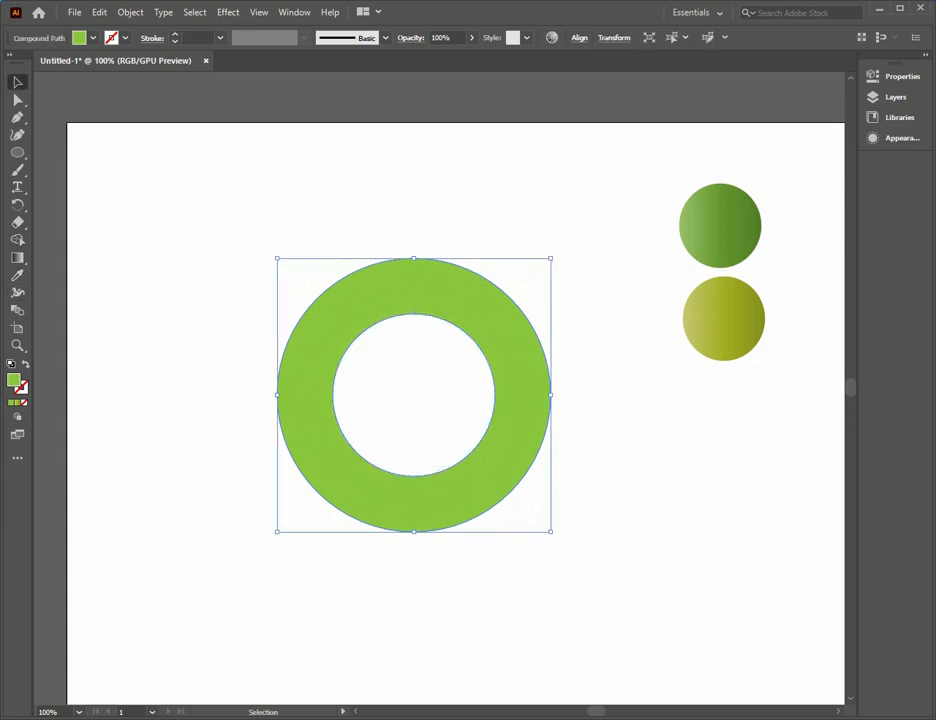
left_click(610, 430)
Cut the green ring and paste two copies of it in front at the same place.
left_click(522, 410)
key("ctrl+x")
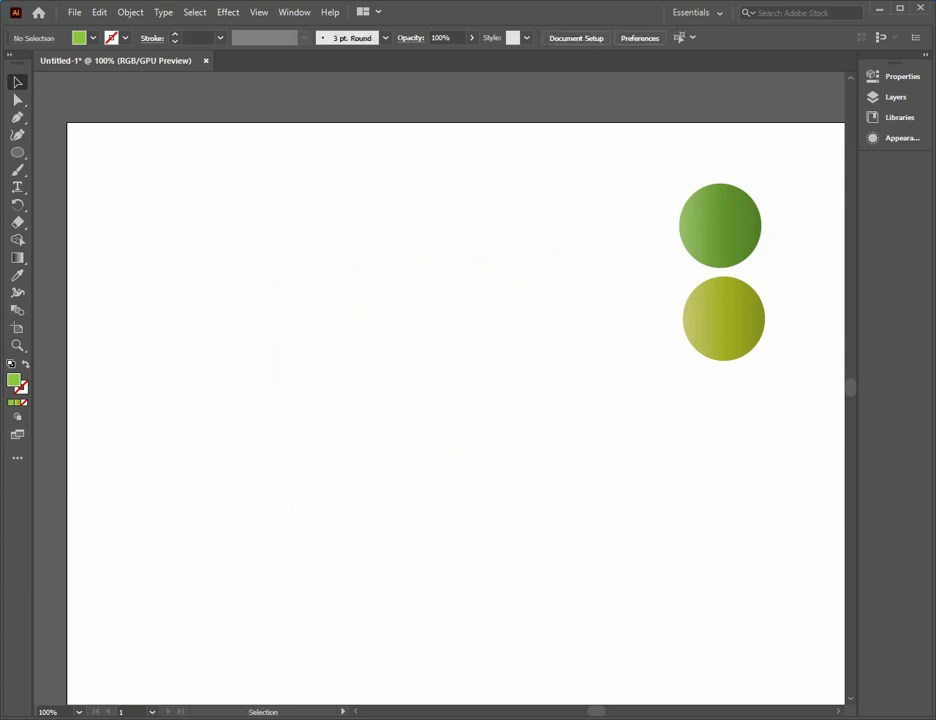
key("ctrl+f")
key("ctrl+f")
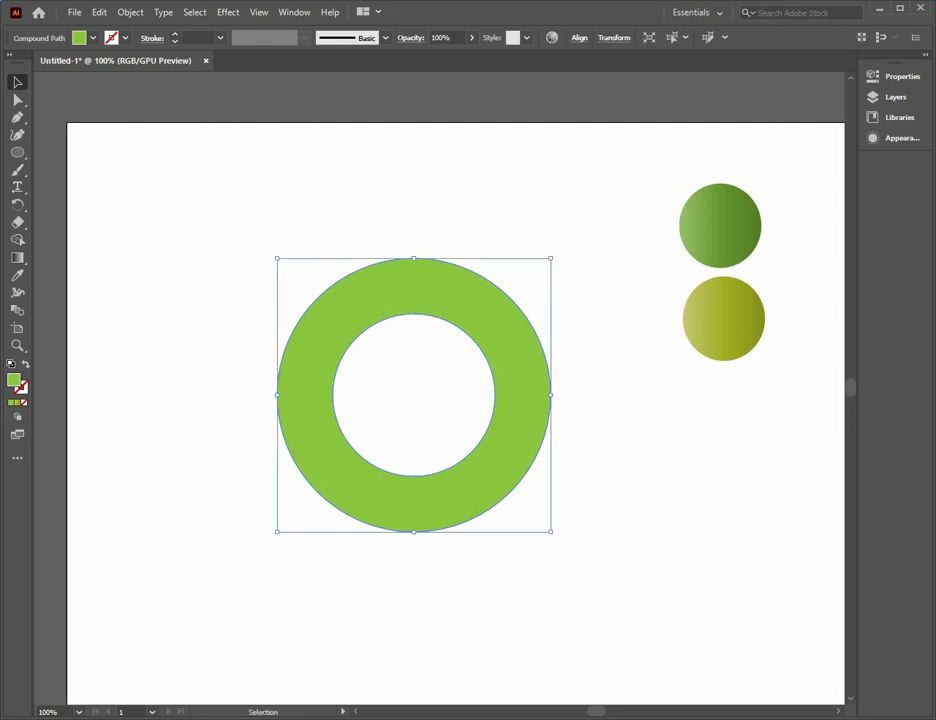
Shift the front ring copy horizontally to the right so it partly overlaps the original ring.
key("Right")
key("Right")
key("Right")
key("Right")
key("Right")
key("Right")
key("Right")
key("Right")
key("Right")
key("Right")
key("Right")
key("Right")
key("Right")
key("Right")
key("Right")
key("Right")
key("Right")
key("Right")
key("Right")
key("Right")
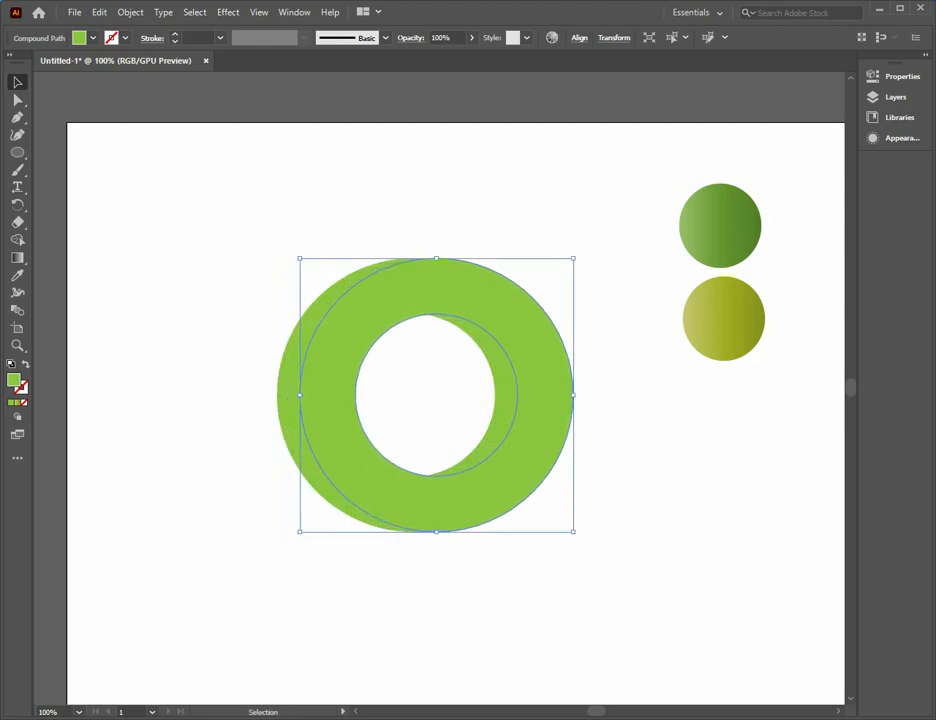
key("Right")
key("Right")
key("Right")
key("Right")
key("Right")
key("Right")
key("Right")
key("Right")
key("Right")
key("Right")
key("Right")
key("Right")
key("Right")
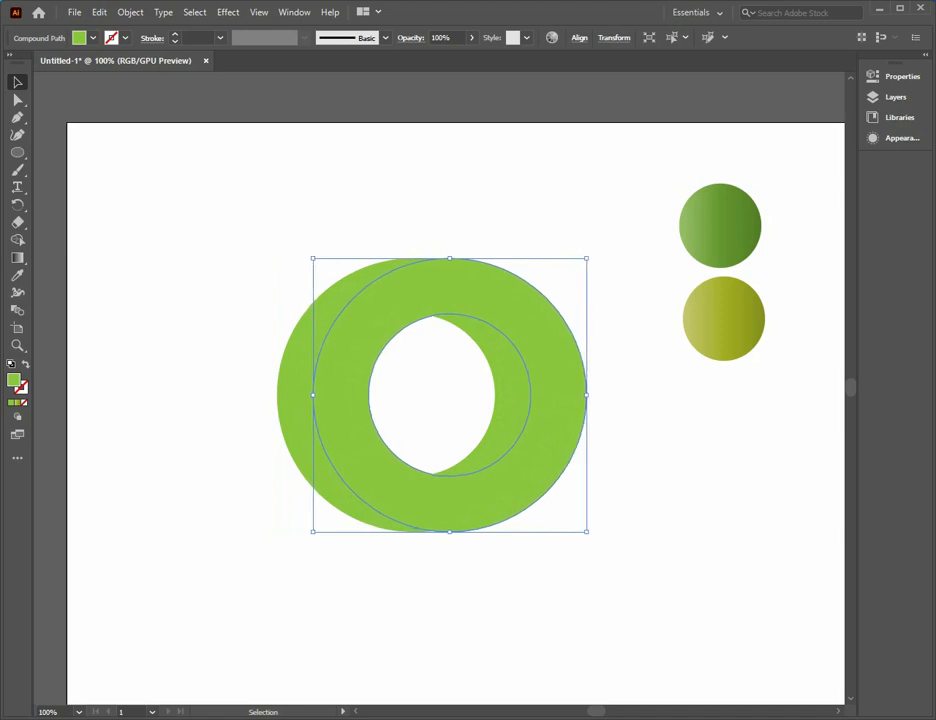
key("Right")
key("Right")
key("Right")
key("Right")
key("Right")
key("Right")
key("Right")
key("Right")
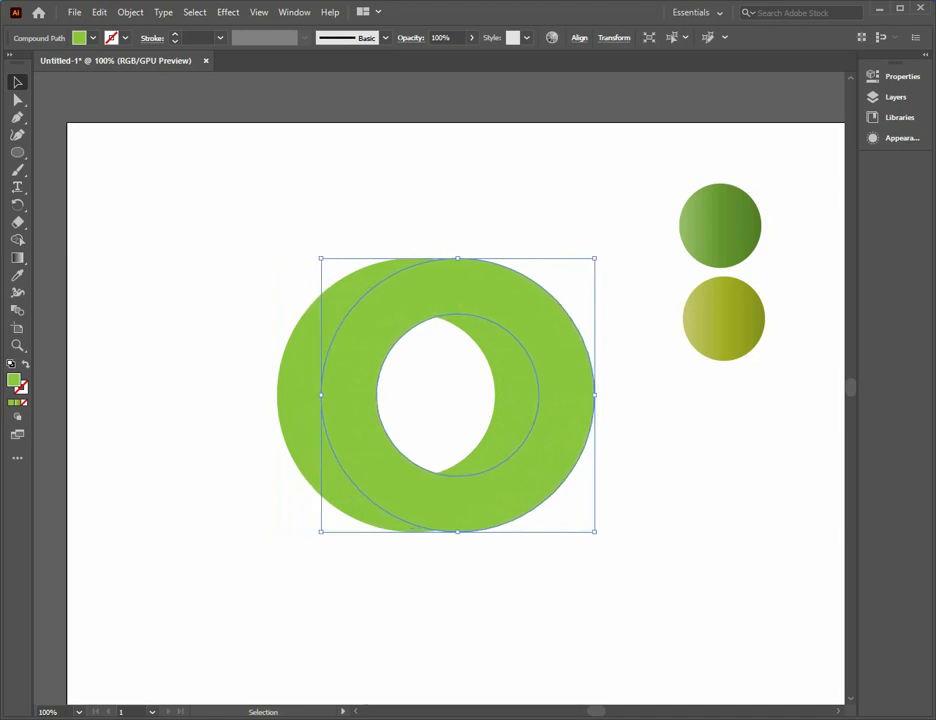
key("Right")
key("Right")
key("Right")
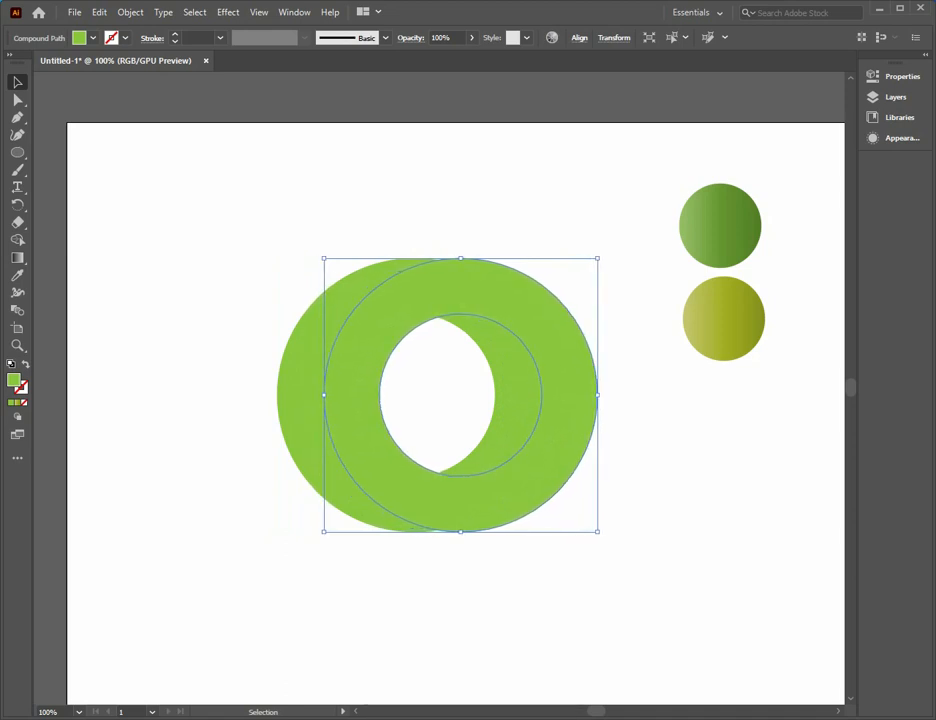
key("ctrl+shift+a")
key("ctrl+a")
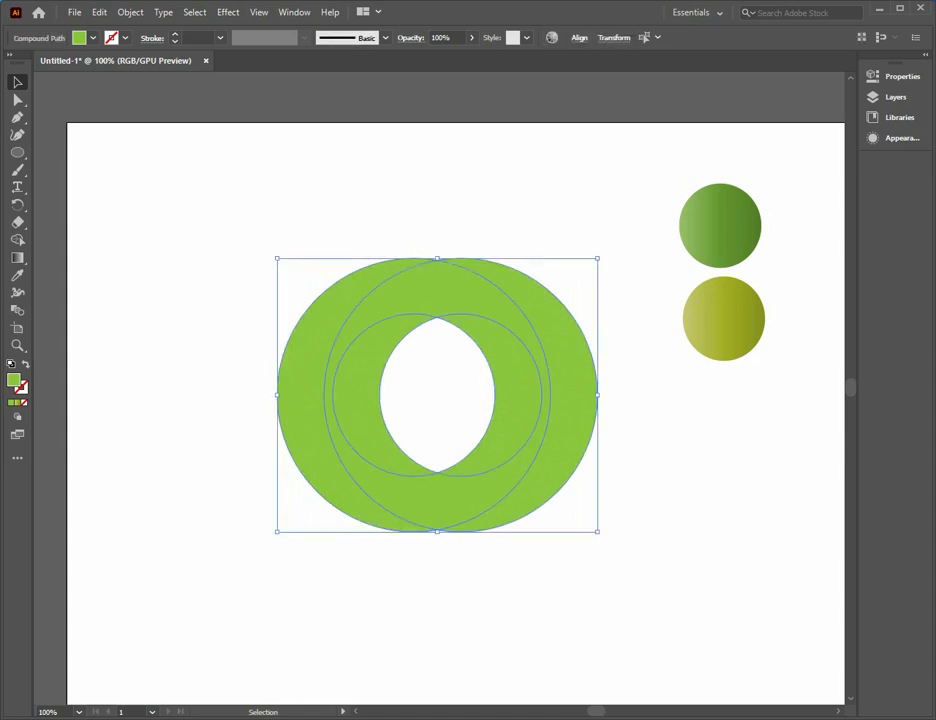
key("ctrl+shift+a")
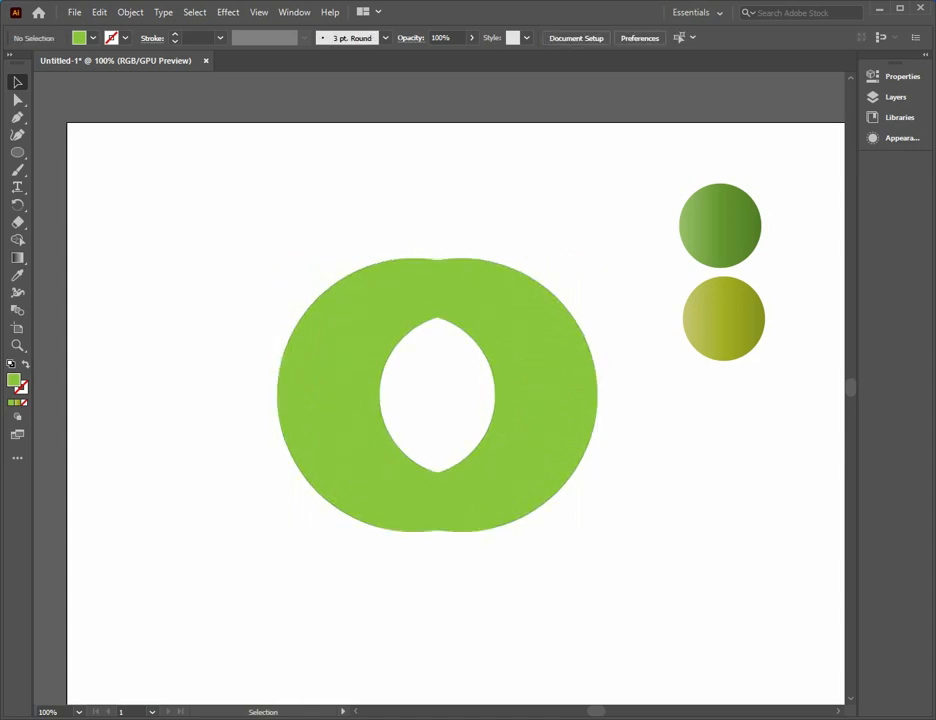
Nudge the front ring further right until its outer edge is tangent to the original ring's inner edge.
left_click(560, 396)
key("Right")
key("Right")
key("Right")
key("Right")
key("Right")
key("Right")
key("Right")
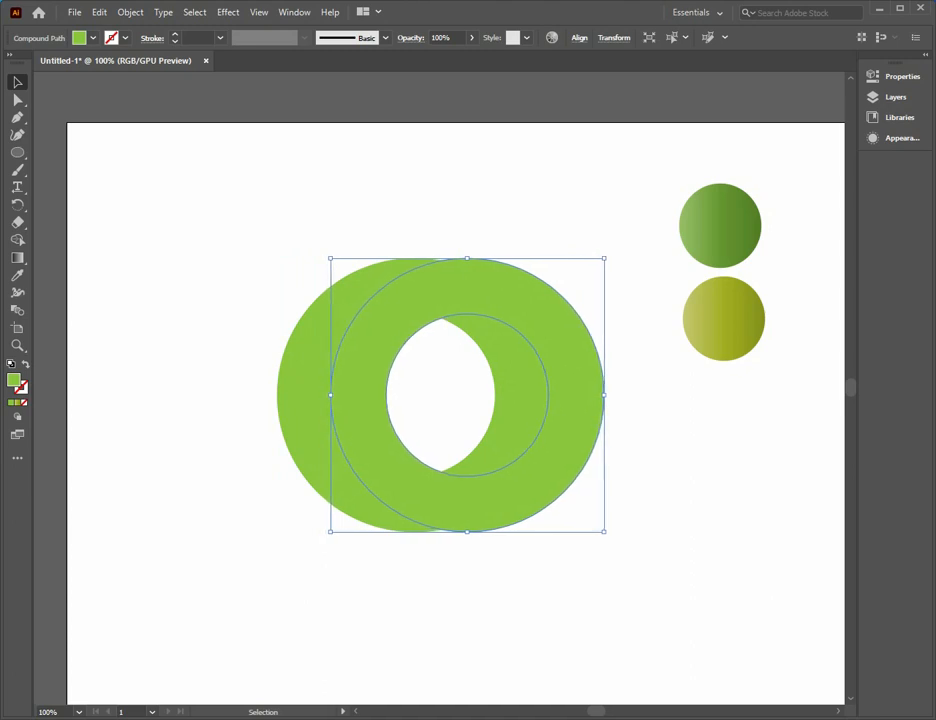
left_click(412, 238)
left_click_drag(412, 238, 448, 443)
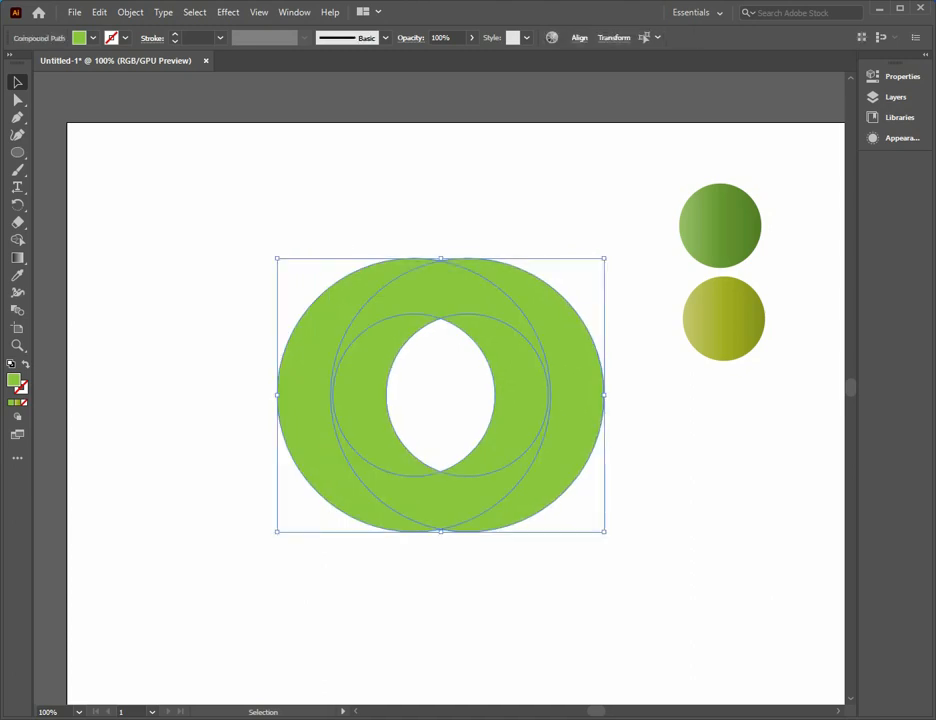
left_click(636, 440)
left_click(562, 400)
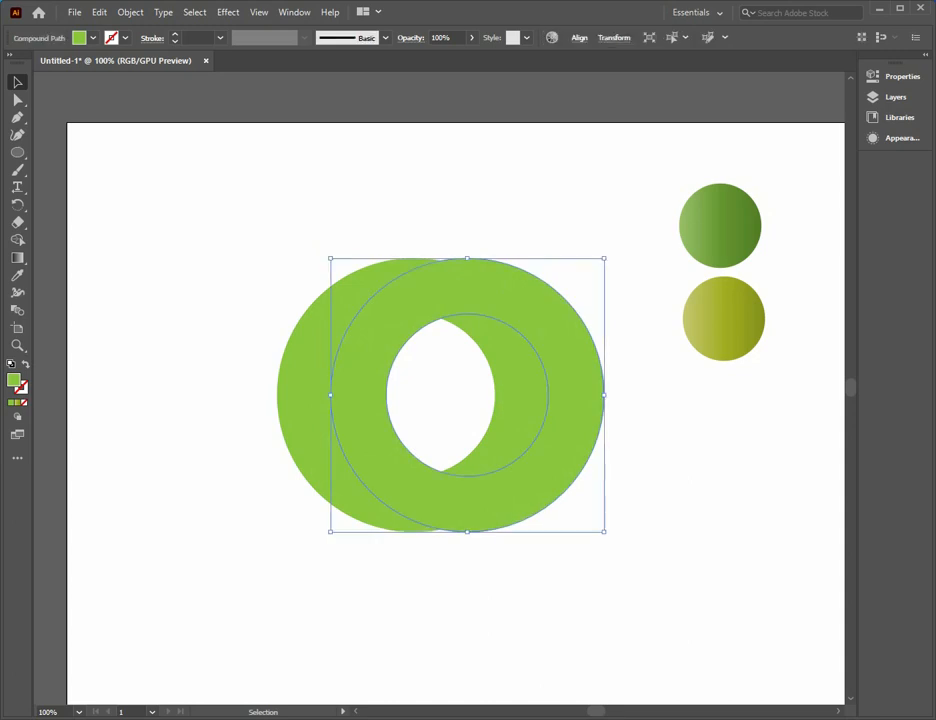
key("Right")
key("Right")
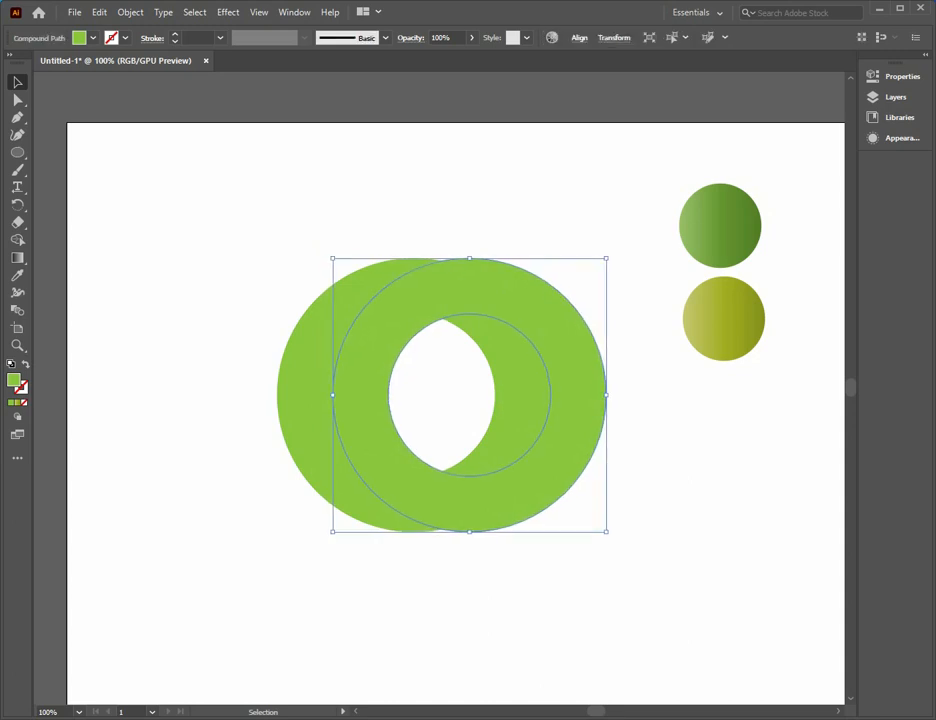
left_click(243, 190)
left_click_drag(311, 231, 446, 388)
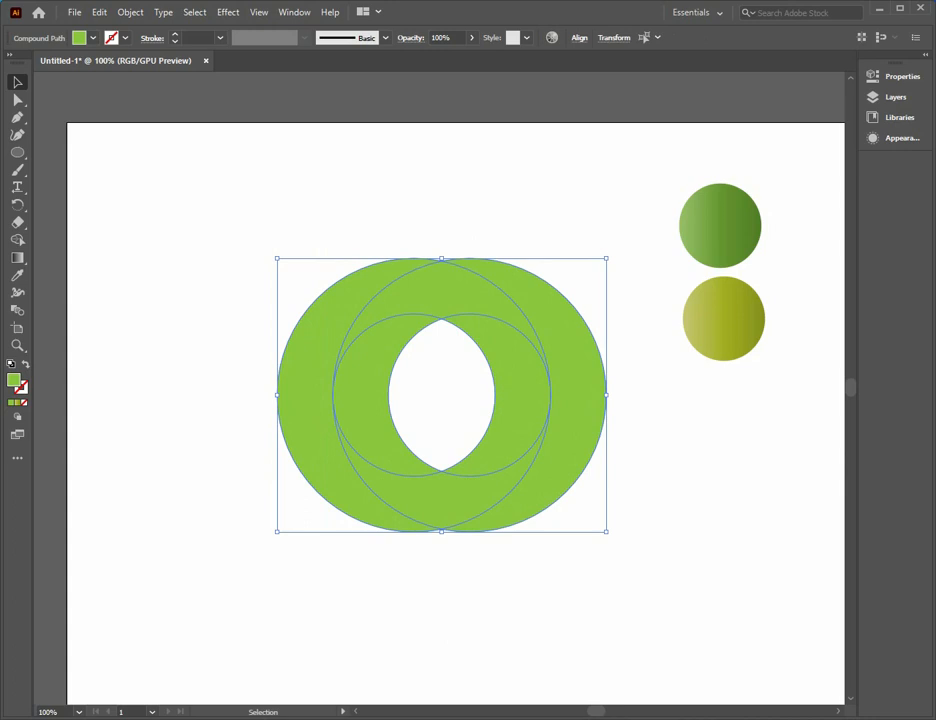
left_click(203, 190)
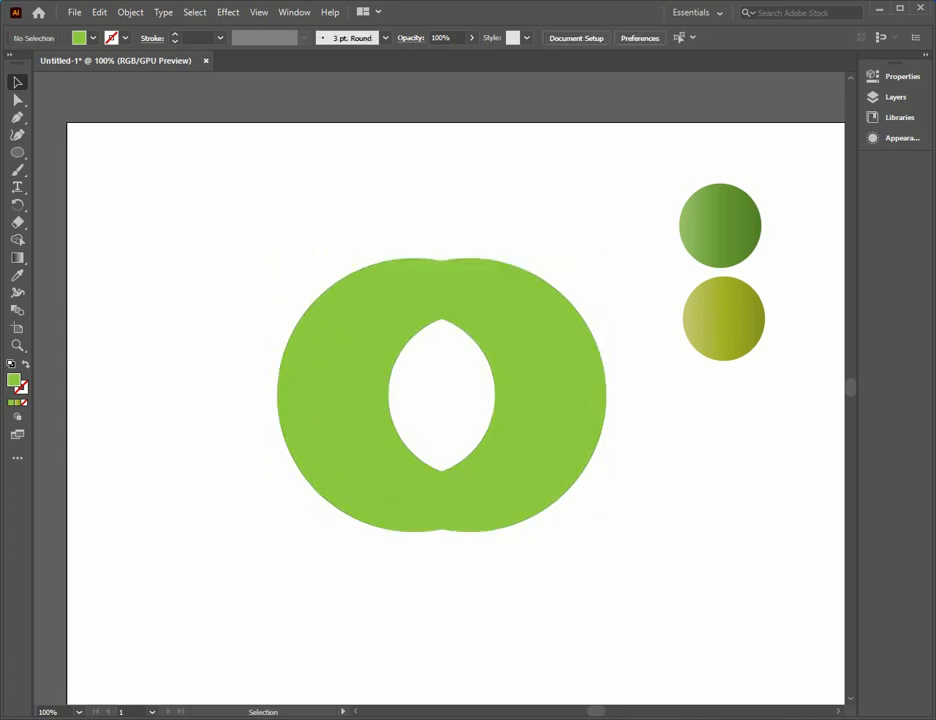
Fill the front ring with the teal-green swatch to set it apart from the light green ring.
left_click(548, 350)
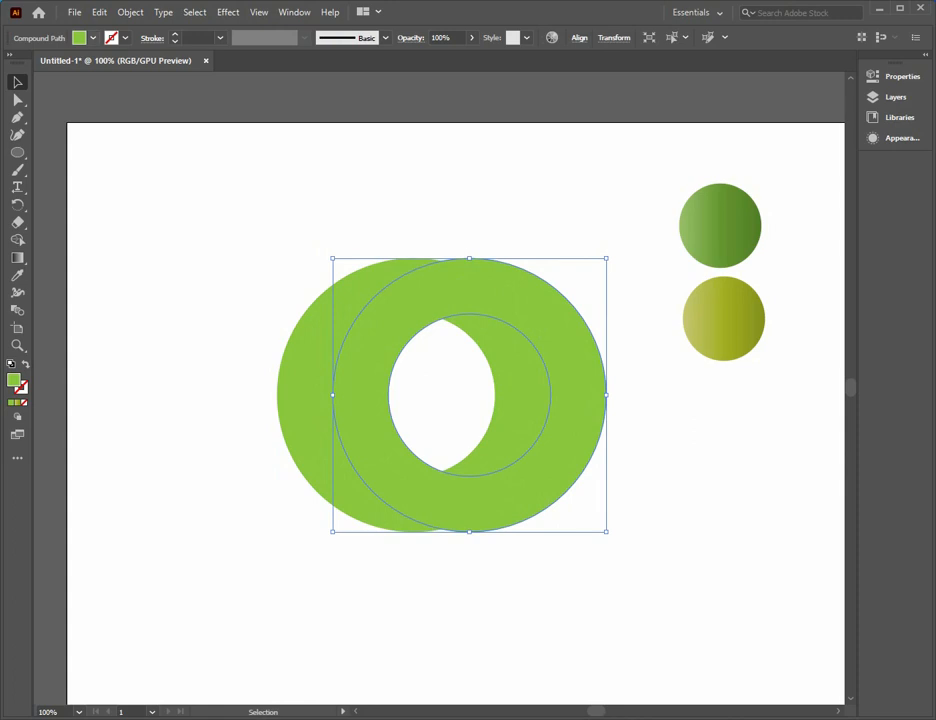
left_click(80, 37)
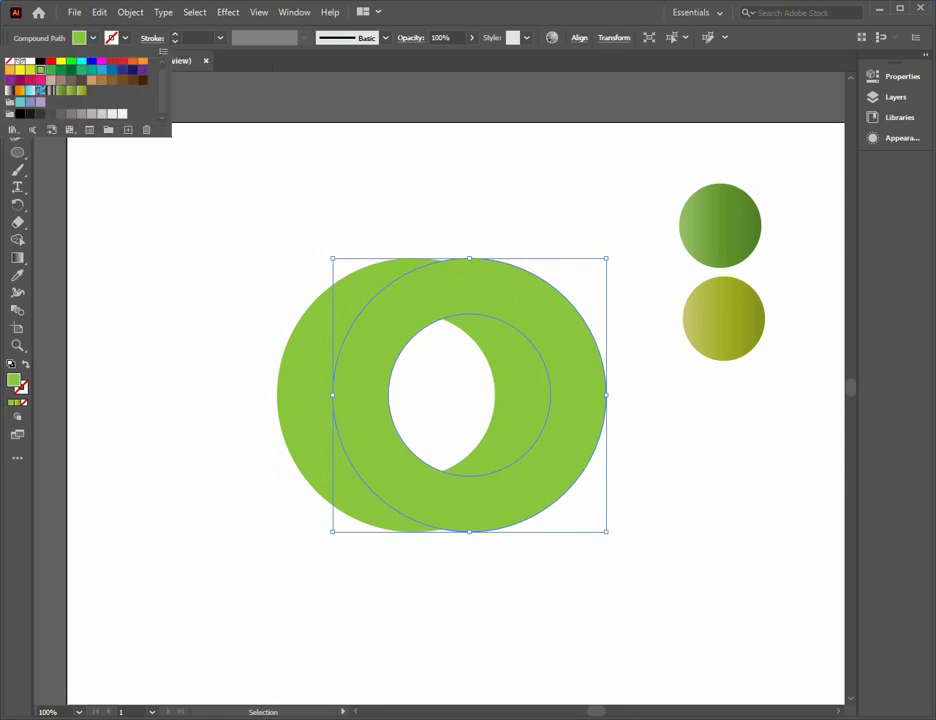
left_click(81, 70)
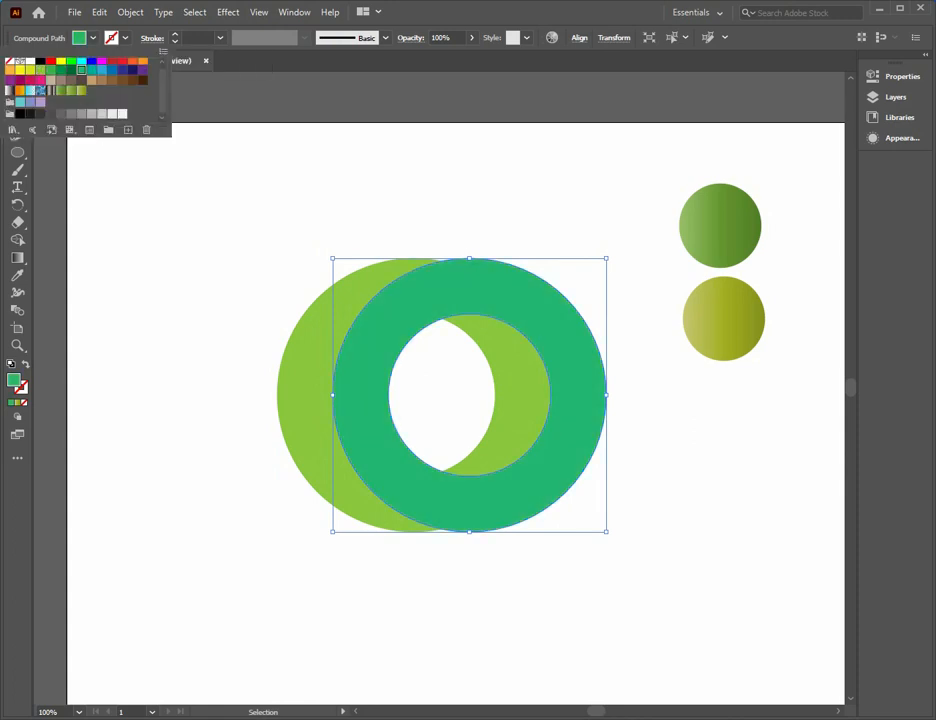
left_click(243, 192)
left_click(243, 192)
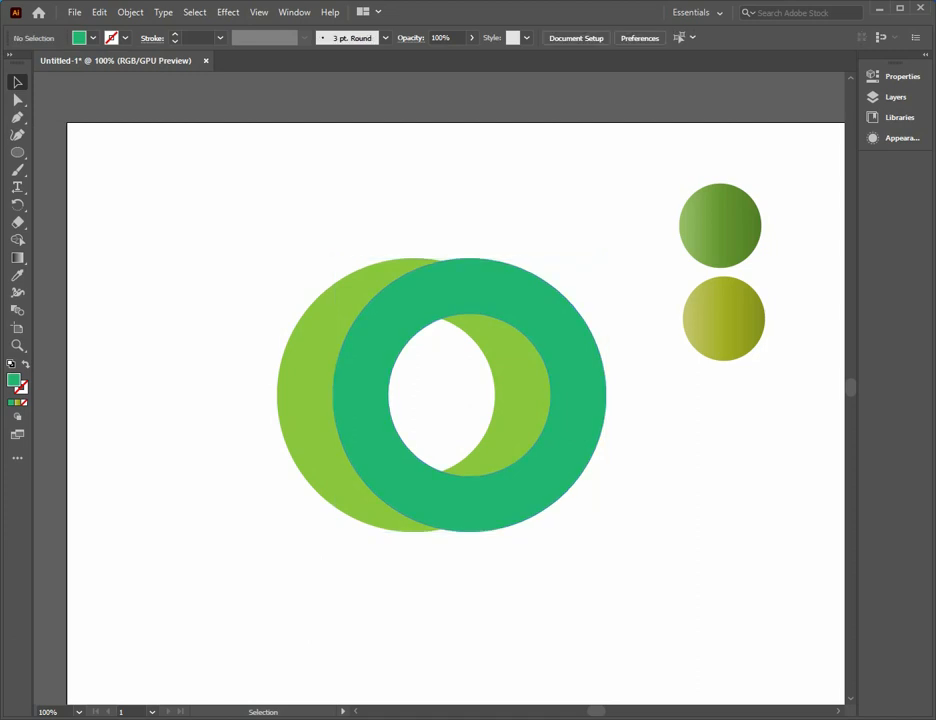
Draw a flat ellipse about 49 × 13 mm above the rings and fill it with the yellow-green swatch.
left_click(17, 152)
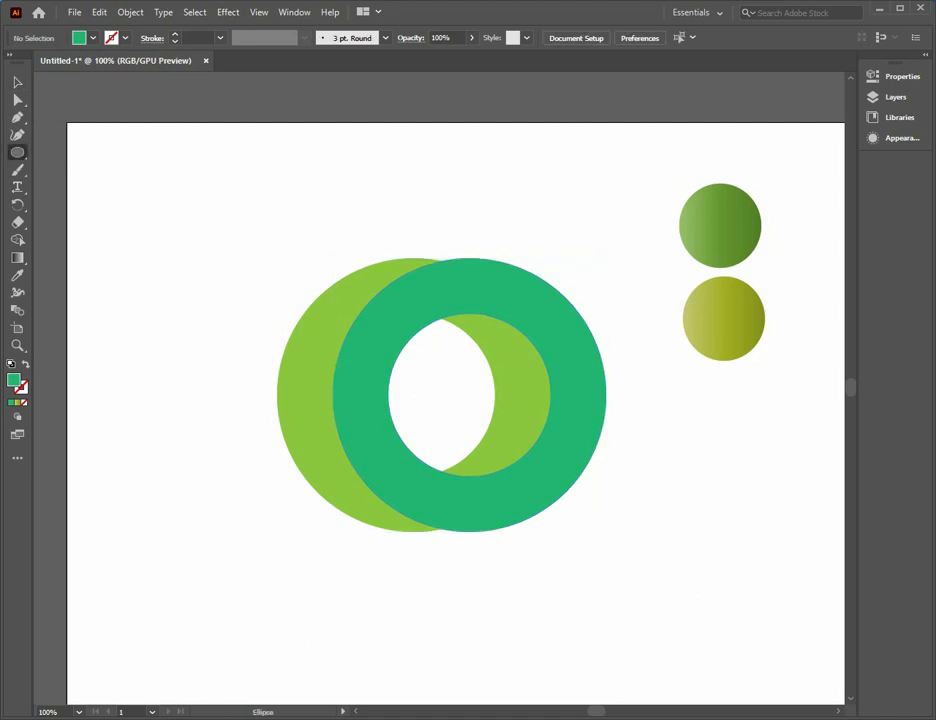
left_click_drag(342, 229, 478, 263)
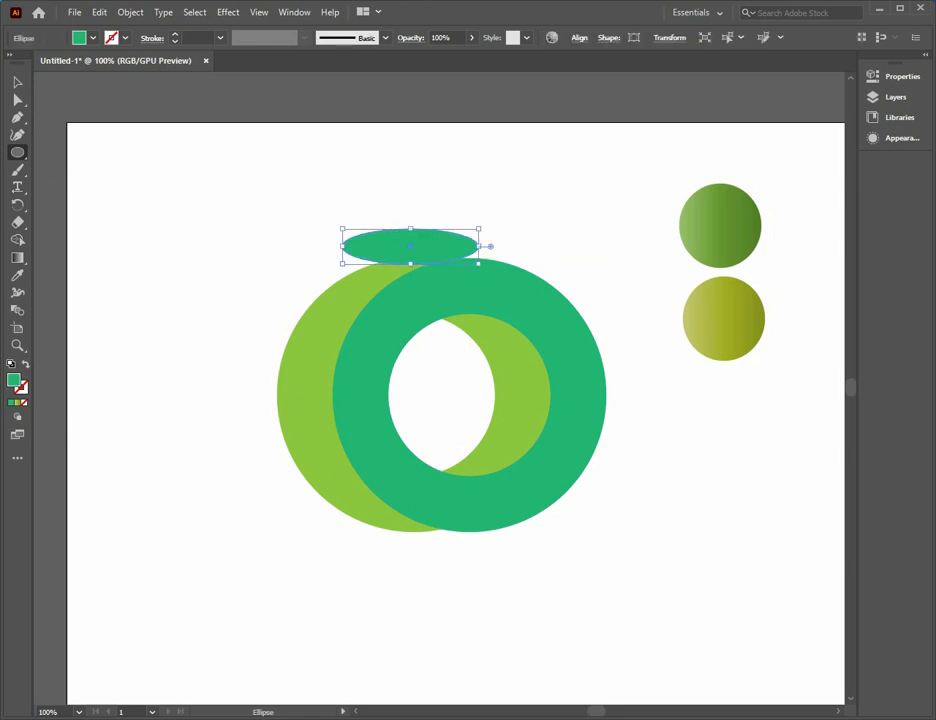
left_click(79, 37)
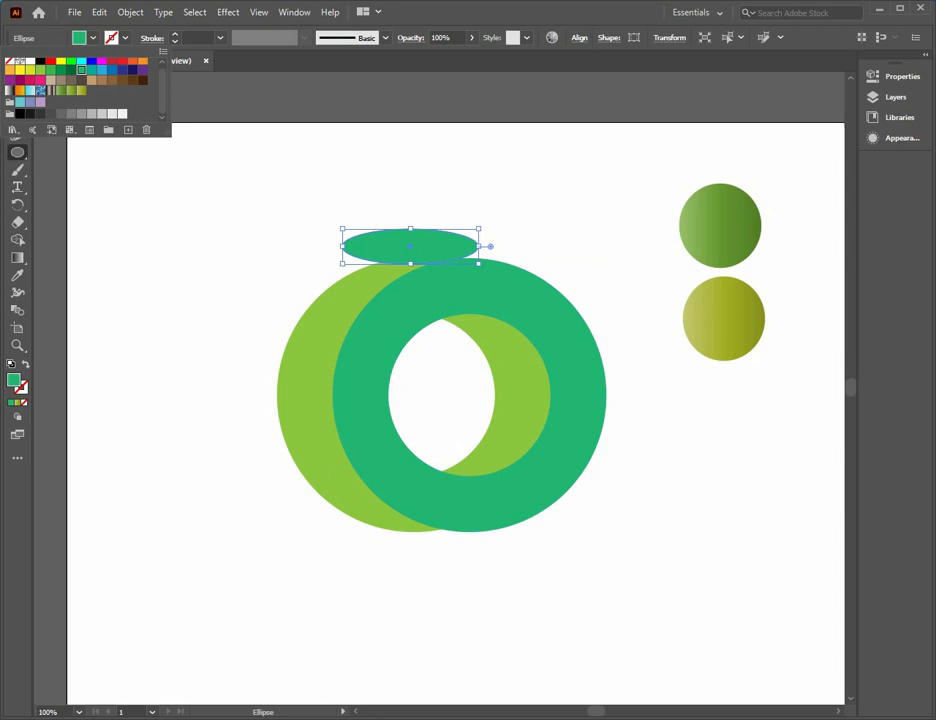
left_click(30, 70)
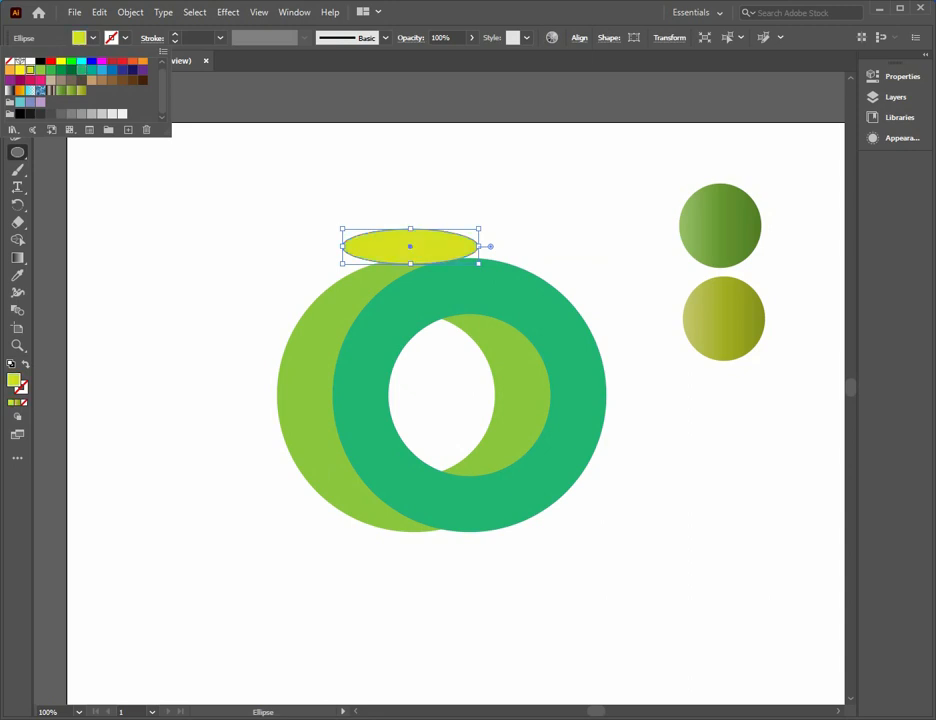
left_click(230, 205)
left_click(502, 392)
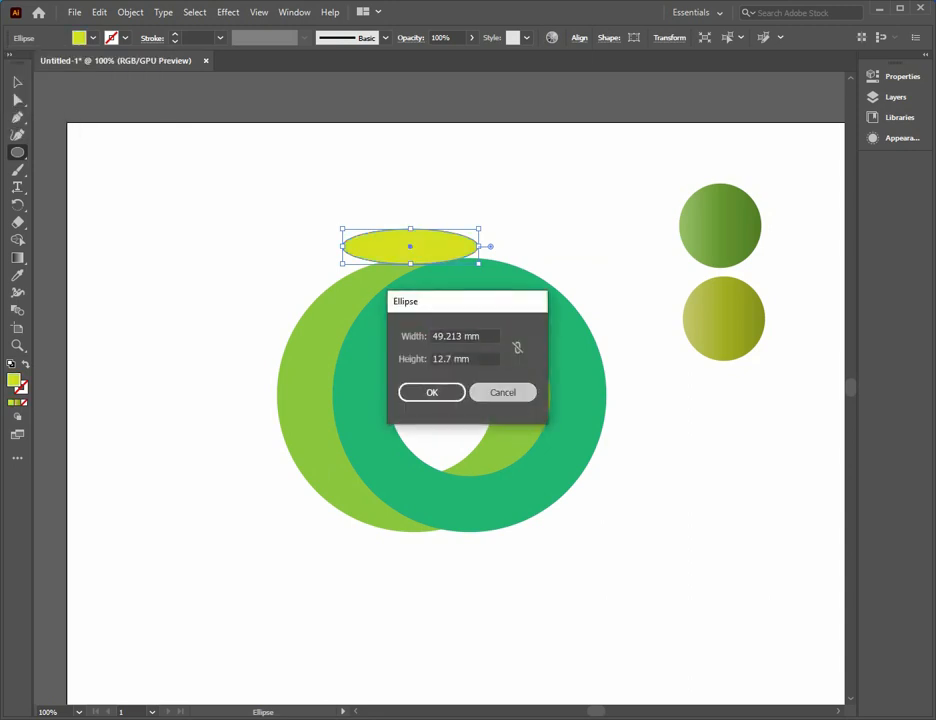
Move the yellow ellipse onto the upper junction of the two rings, level with their top edges.
key("v")
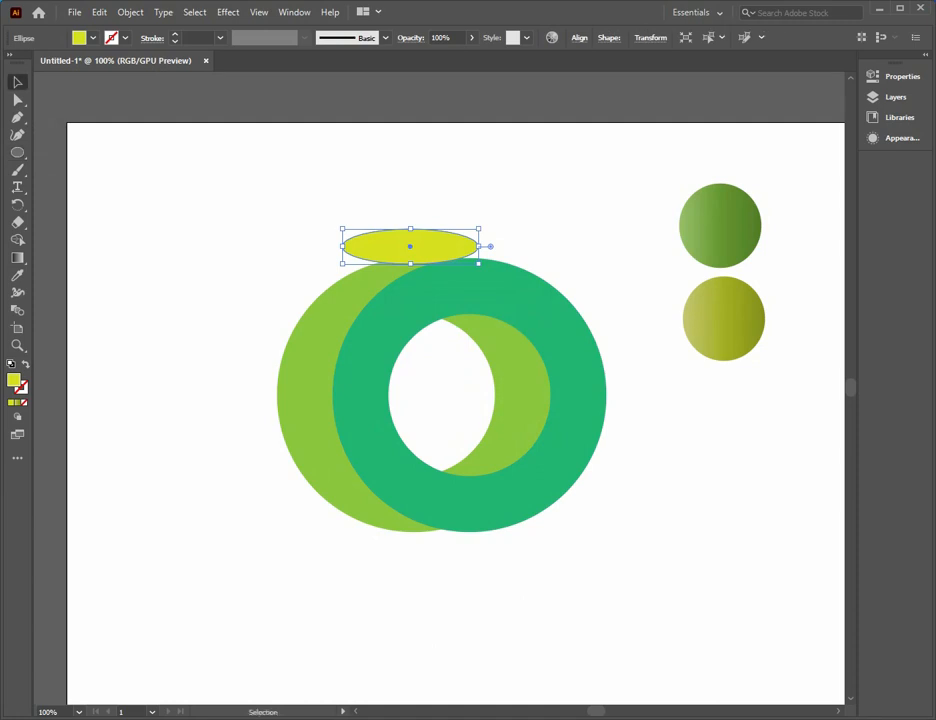
left_click_drag(410, 246, 434, 279)
key("ctrl+plus")
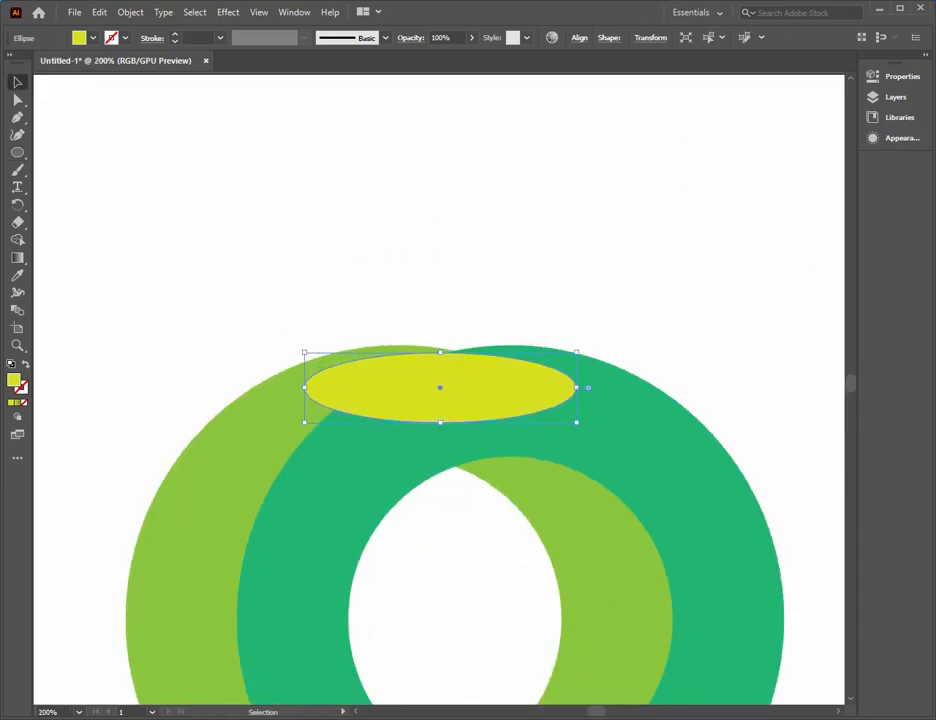
left_click_drag(440, 388, 453, 380)
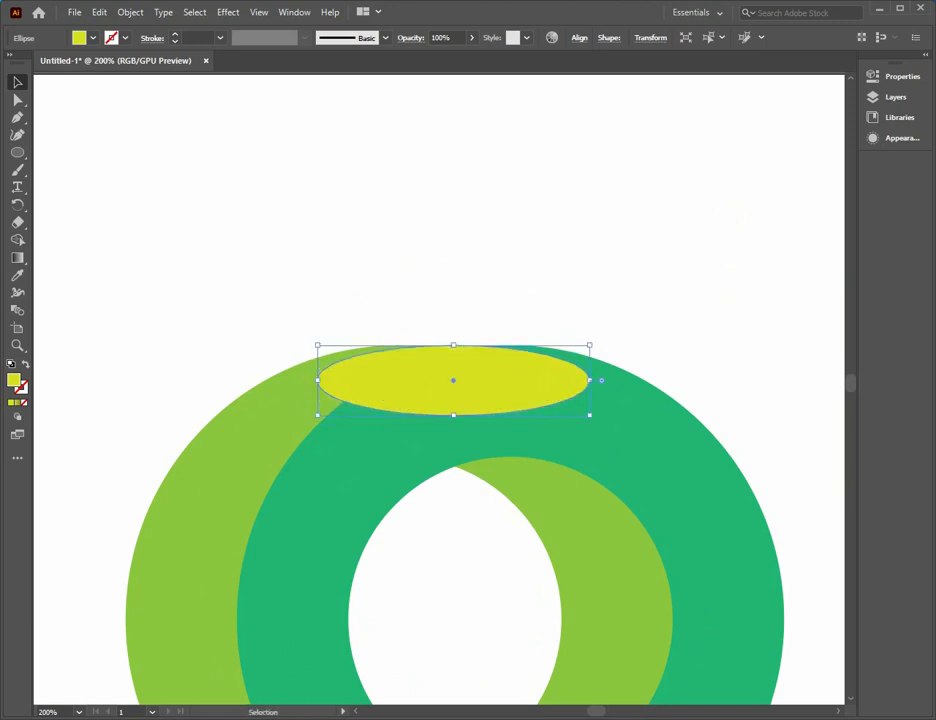
left_click(640, 270)
Copy the yellow ellipse straight down to the rings' lower junction and nudge the upper ellipse slightly upward.
left_click_drag(600, 480, 569, 243)
left_click_drag(421, 143, 426, 625)
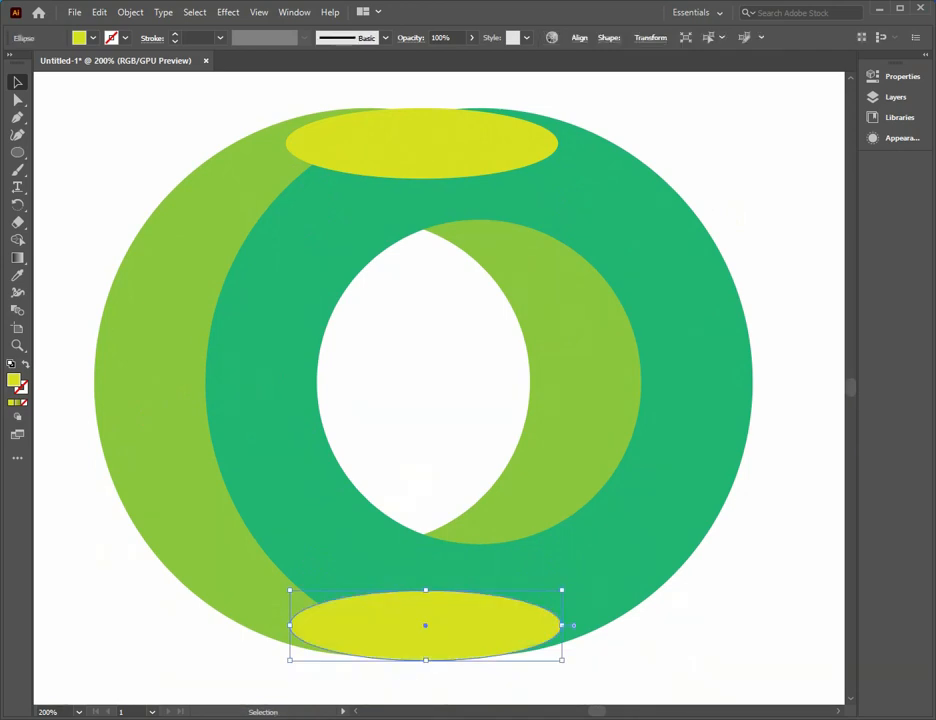
left_click(422, 143)
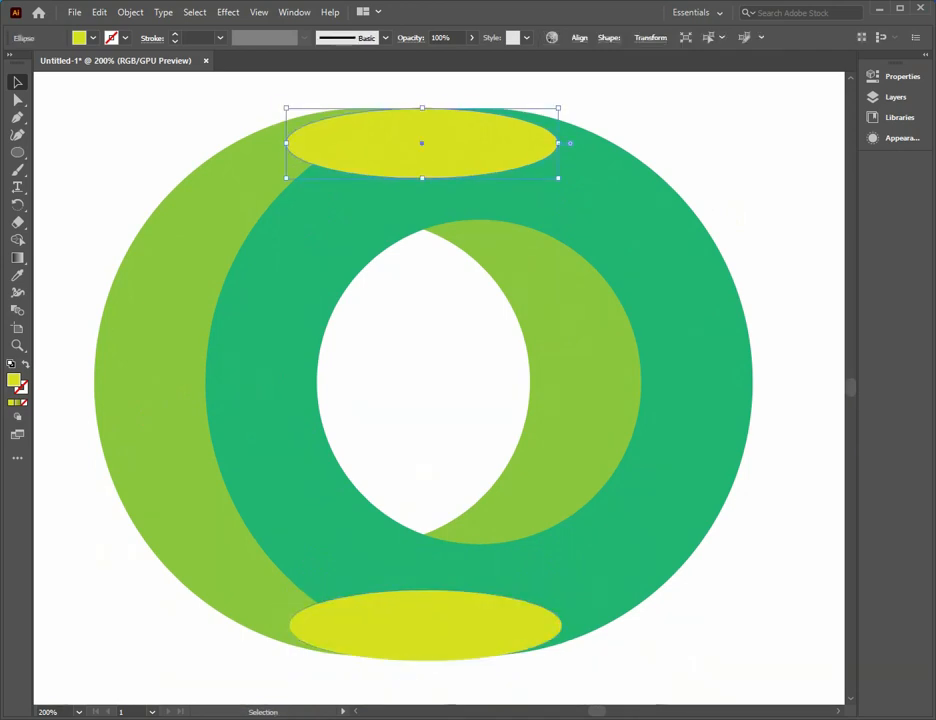
key("Up")
key("Up")
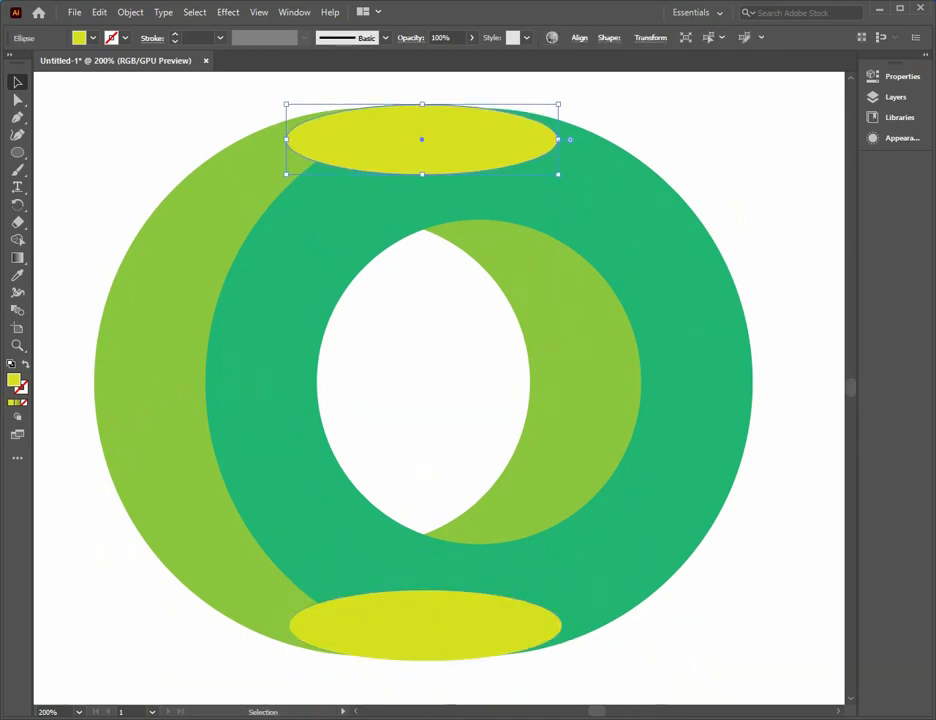
left_click(690, 660)
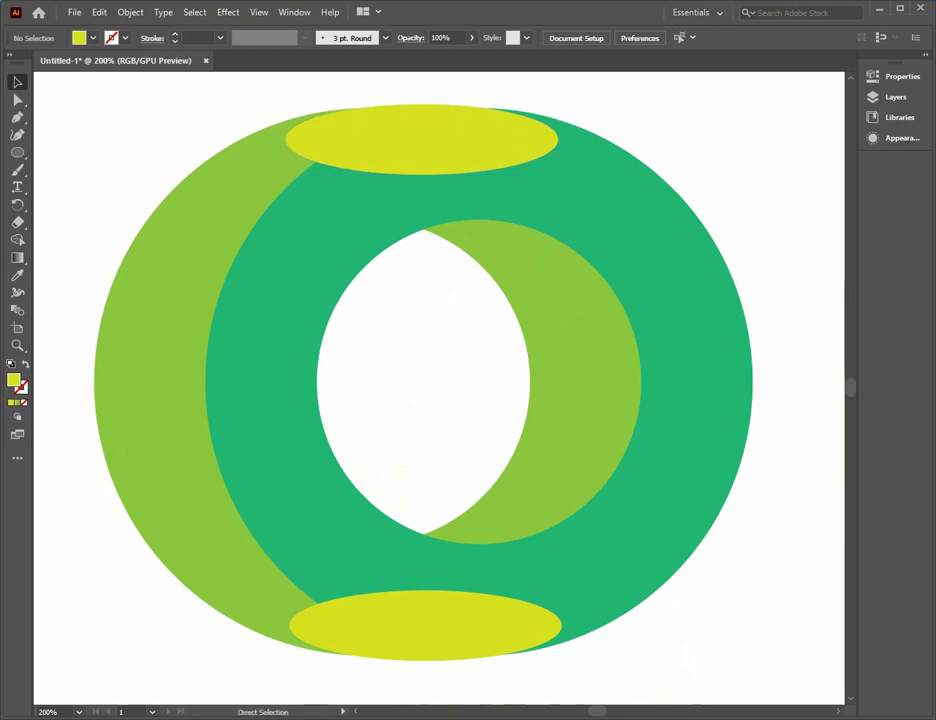
Select both rings and the two yellow ellipses and narrow them horizontally from both sides into a slimmer O.
key("ctrl+1")
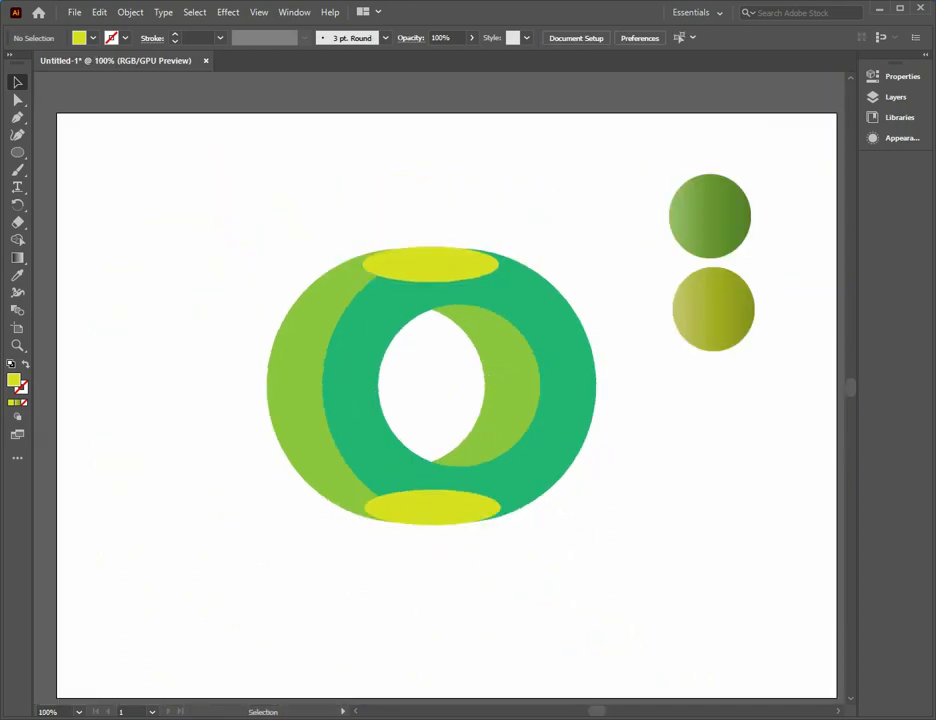
left_click_drag(558, 190, 272, 540)
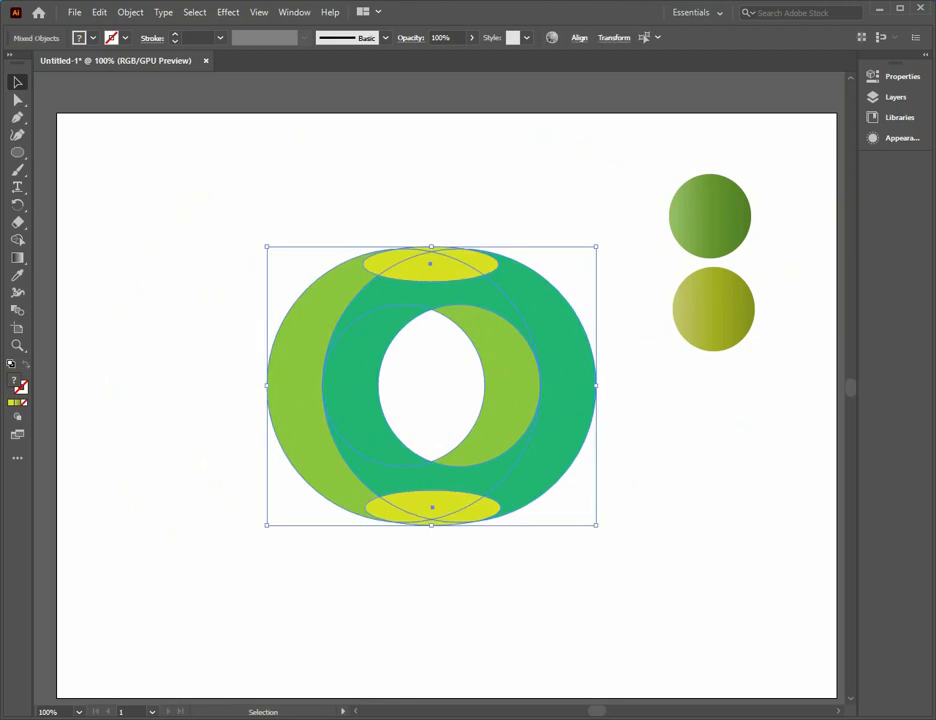
key("ctrl+plus")
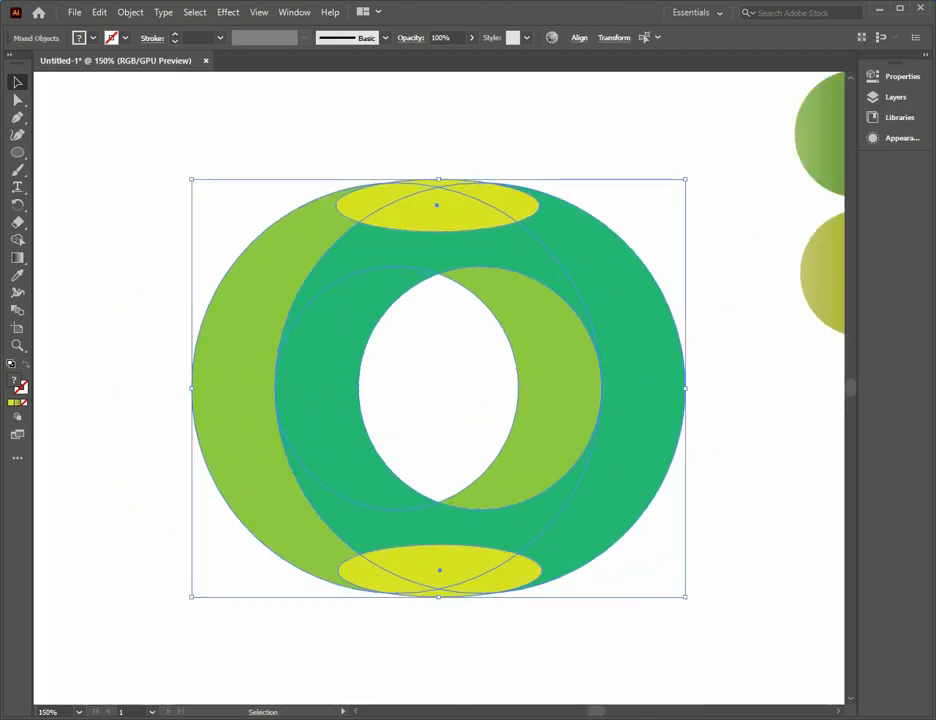
left_click_drag(685, 388, 623, 388)
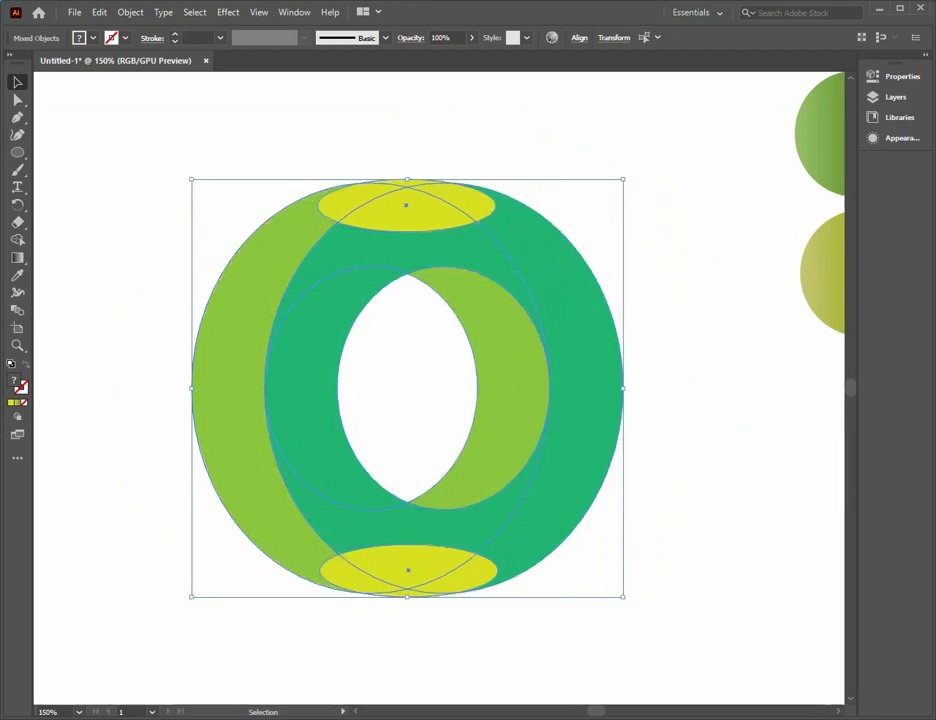
left_click_drag(191, 388, 205, 388)
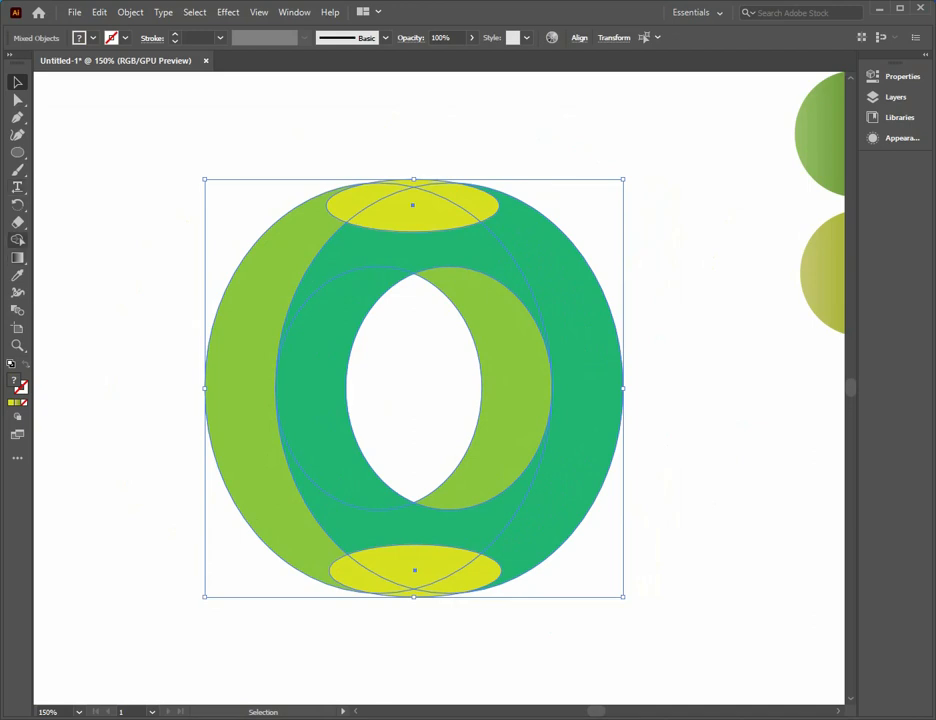
Merge the overlapping regions with Shape Builder into two interlocking bands, each joining one outer side, an ellipse end and the opposite inner crescent.
left_click(17, 239)
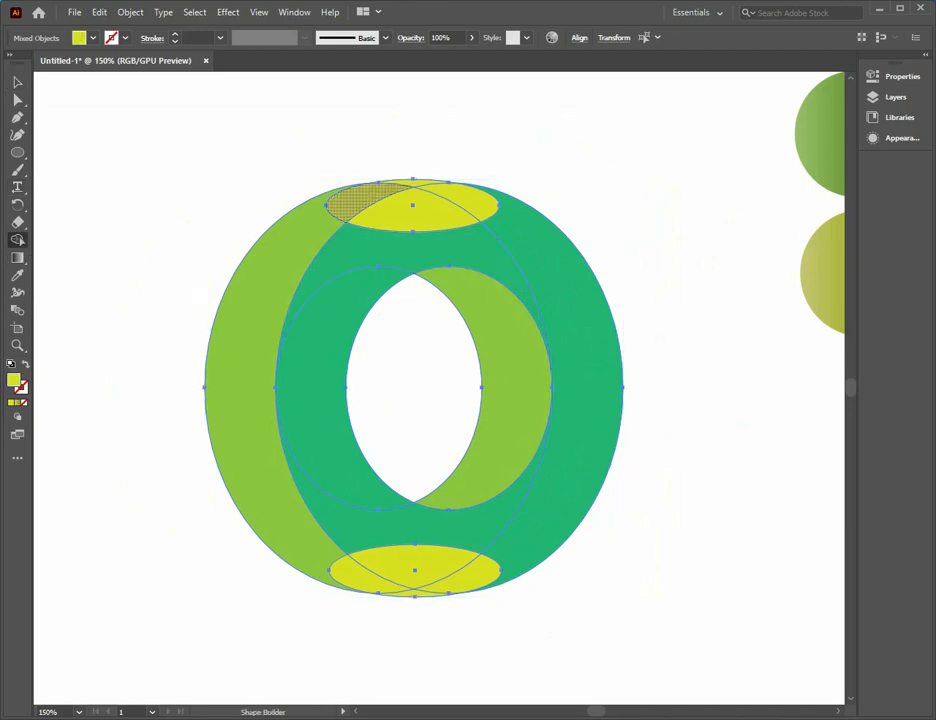
mouse_move(405, 184)
left_mouse_down()
mouse_move(373, 193)
mouse_move(311, 242)
left_mouse_up()
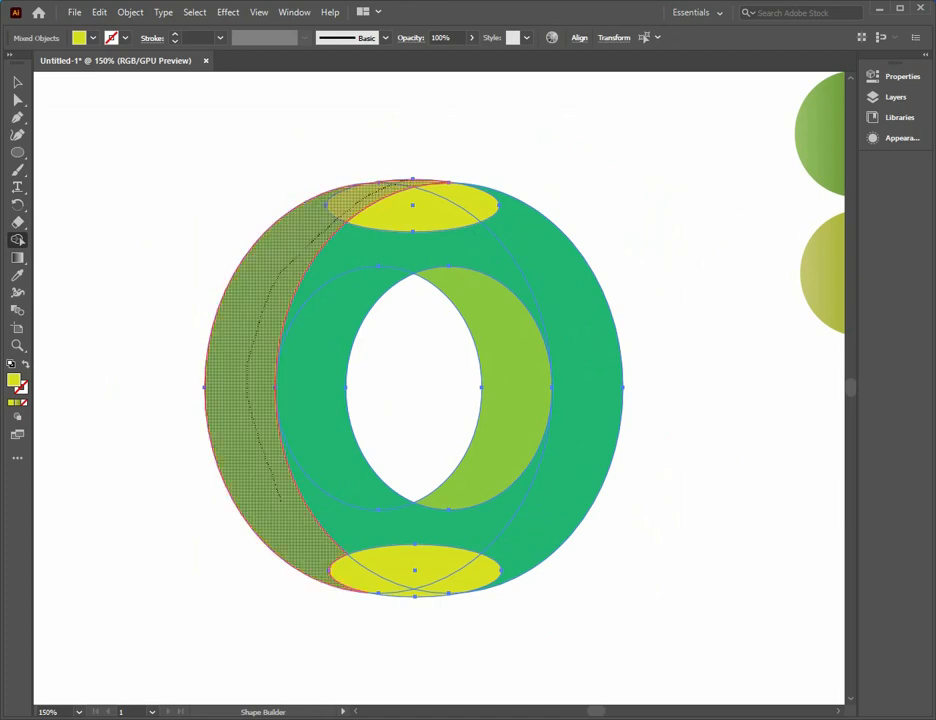
mouse_move(318, 560)
left_mouse_down()
mouse_move(398, 565)
mouse_move(463, 508)
mouse_move(485, 450)
left_mouse_up()
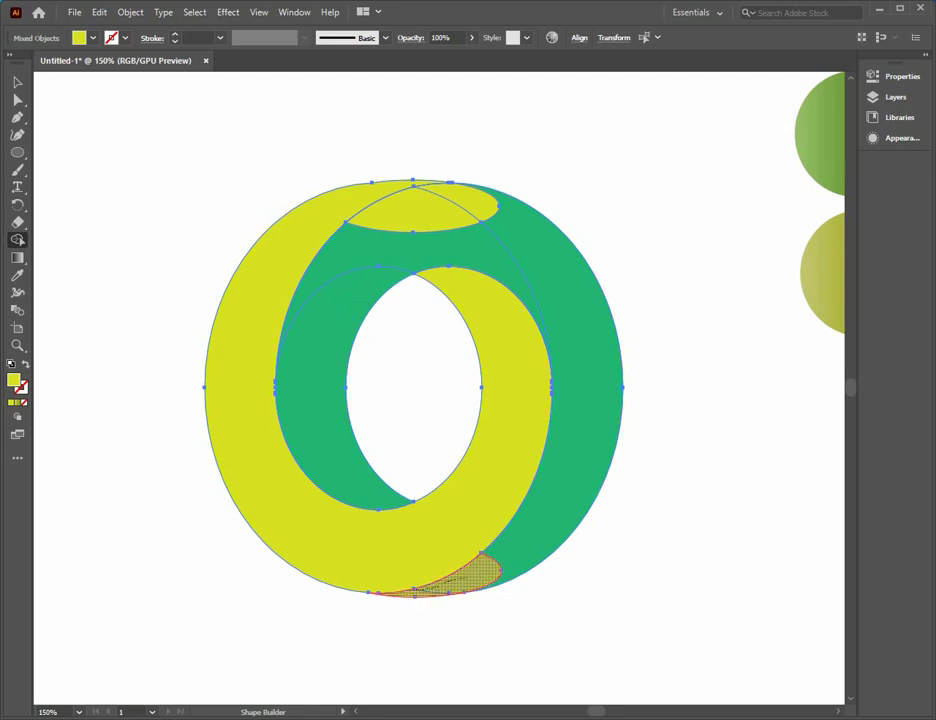
left_click_drag(462, 578, 518, 560)
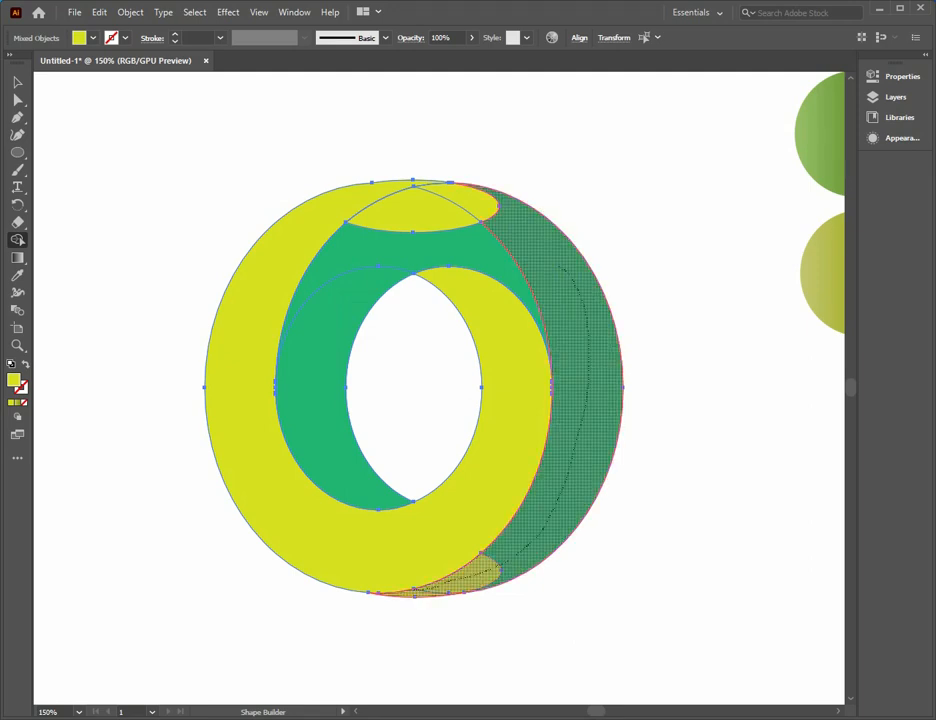
mouse_move(460, 190)
left_mouse_down()
mouse_move(395, 205)
mouse_move(320, 280)
mouse_move(310, 430)
left_mouse_up()
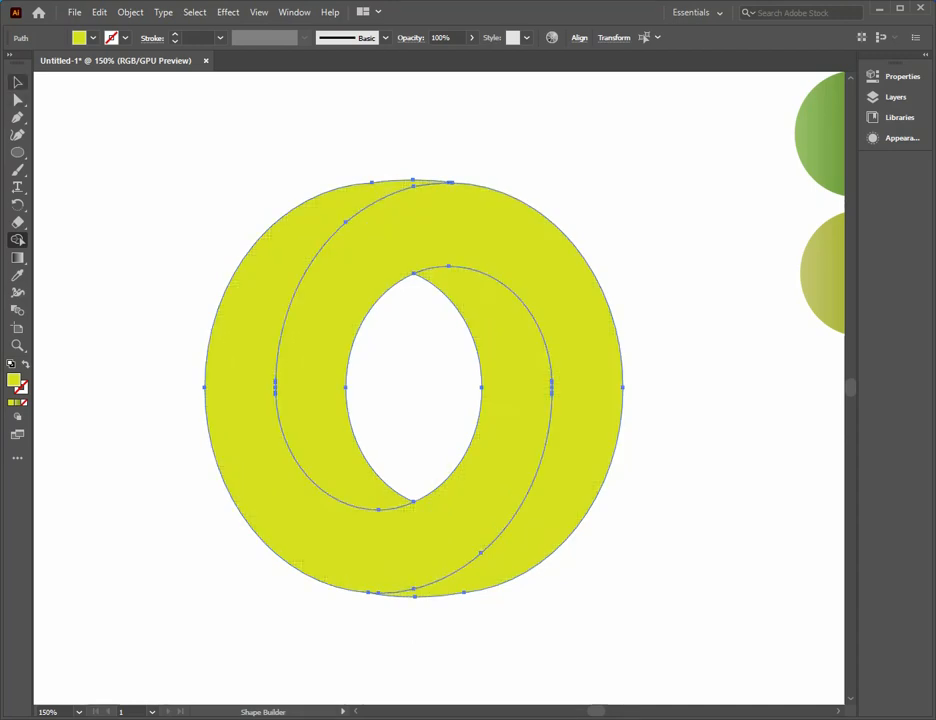
left_click(17, 82)
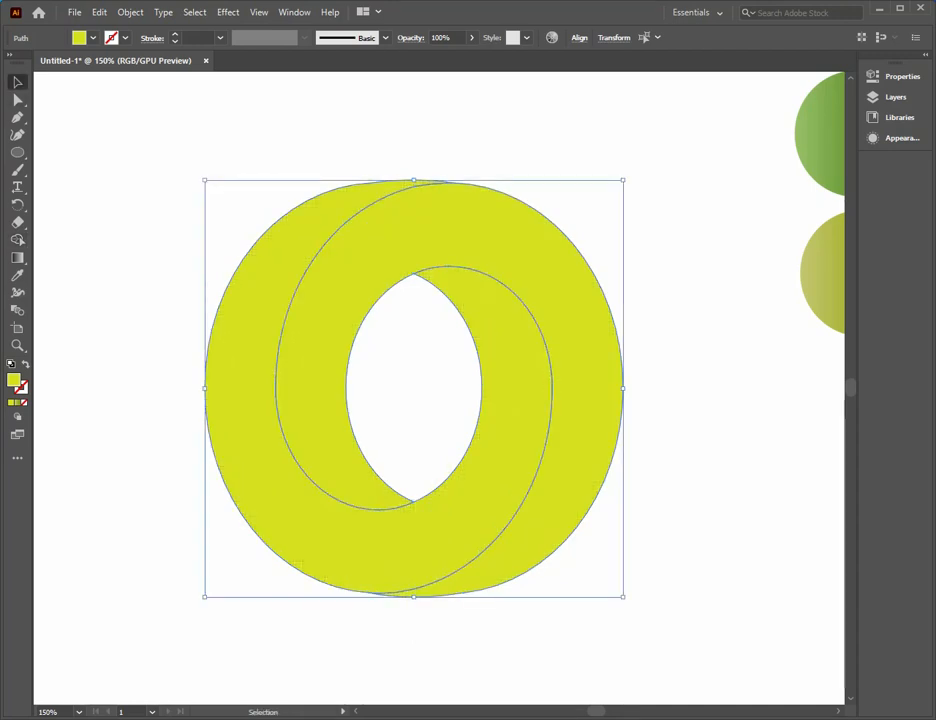
key("ctrl+minus")
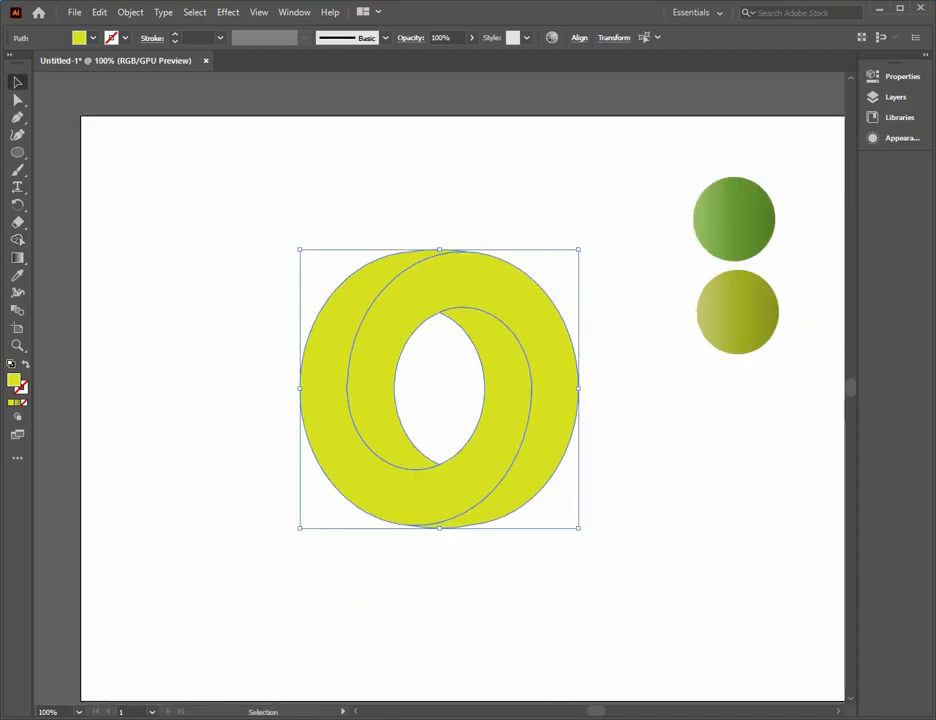
key("i")
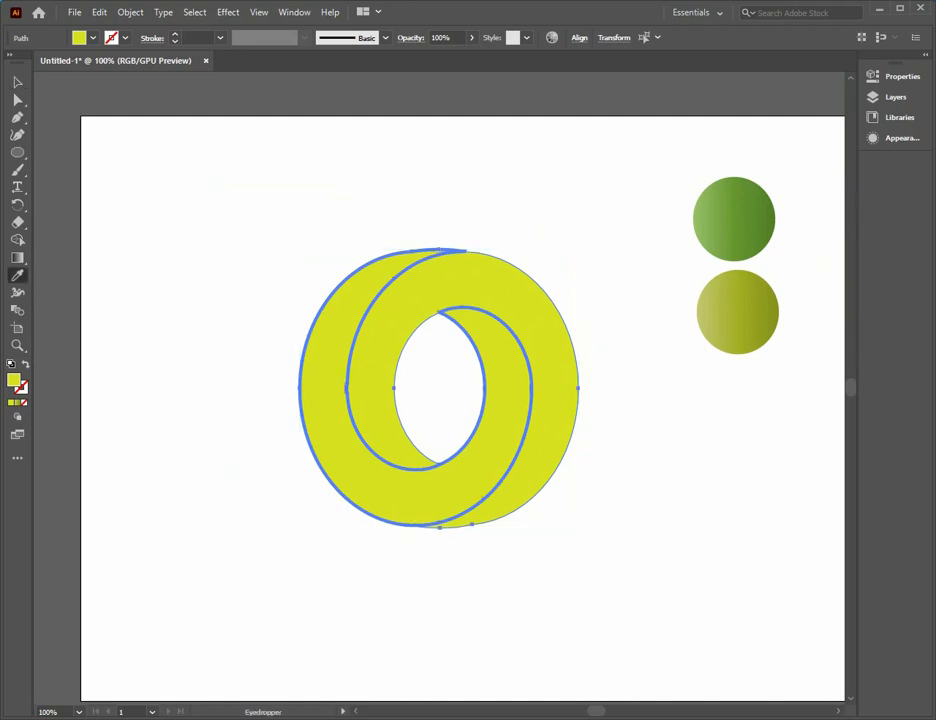
left_click(734, 218)
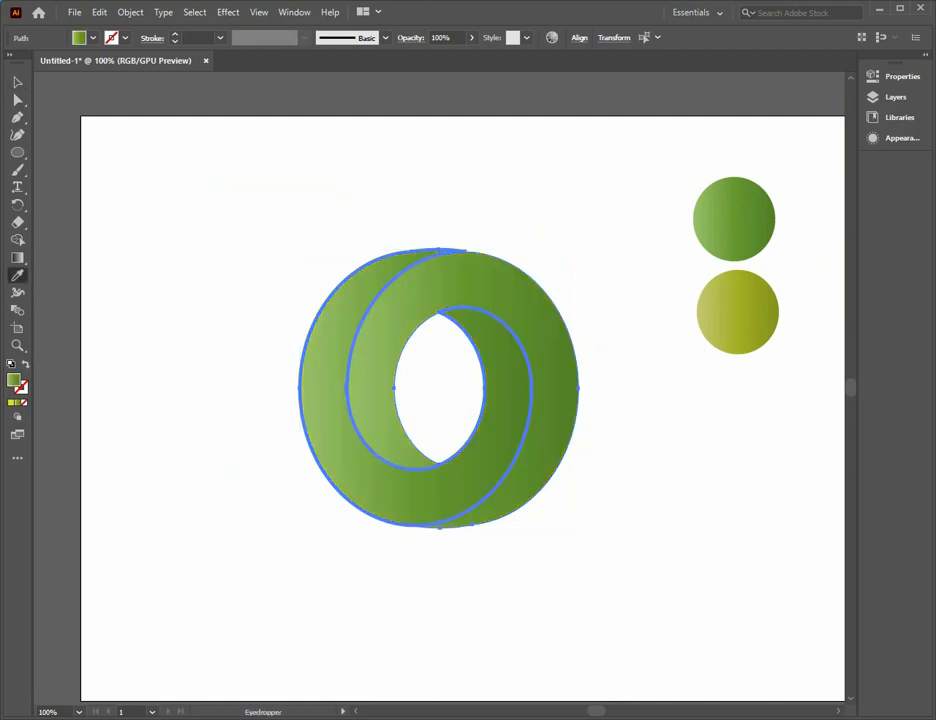
key("ctrl+z")
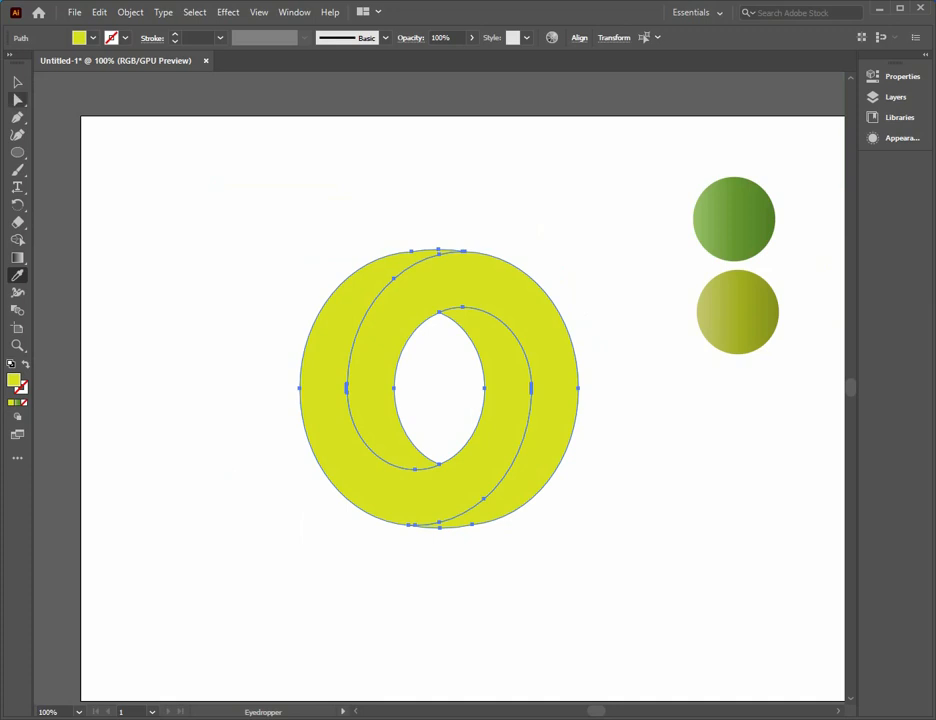
Select only the band forming the O's left outer side and apply the green gradient sampled from the upper sample circle.
key("v")
key("ctrl+shift+a")
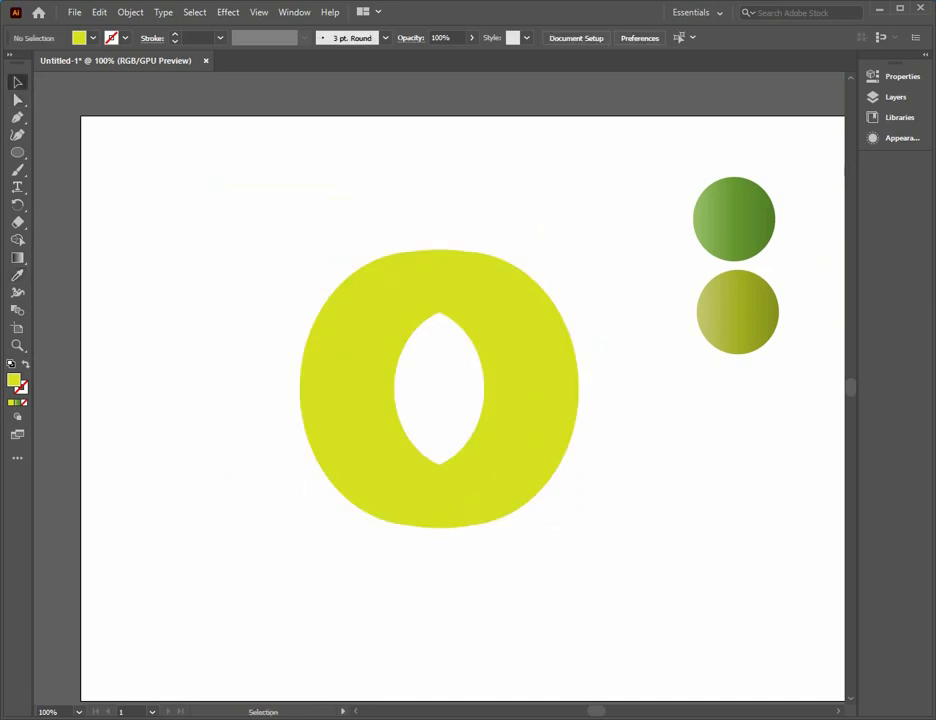
left_click(328, 400)
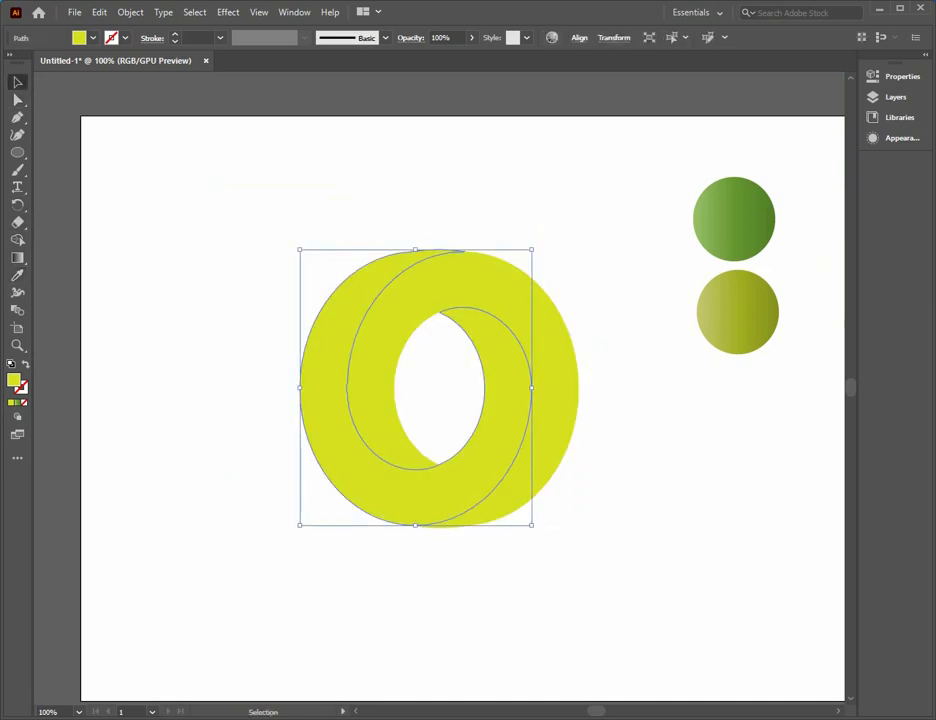
key("i")
left_click(734, 219)
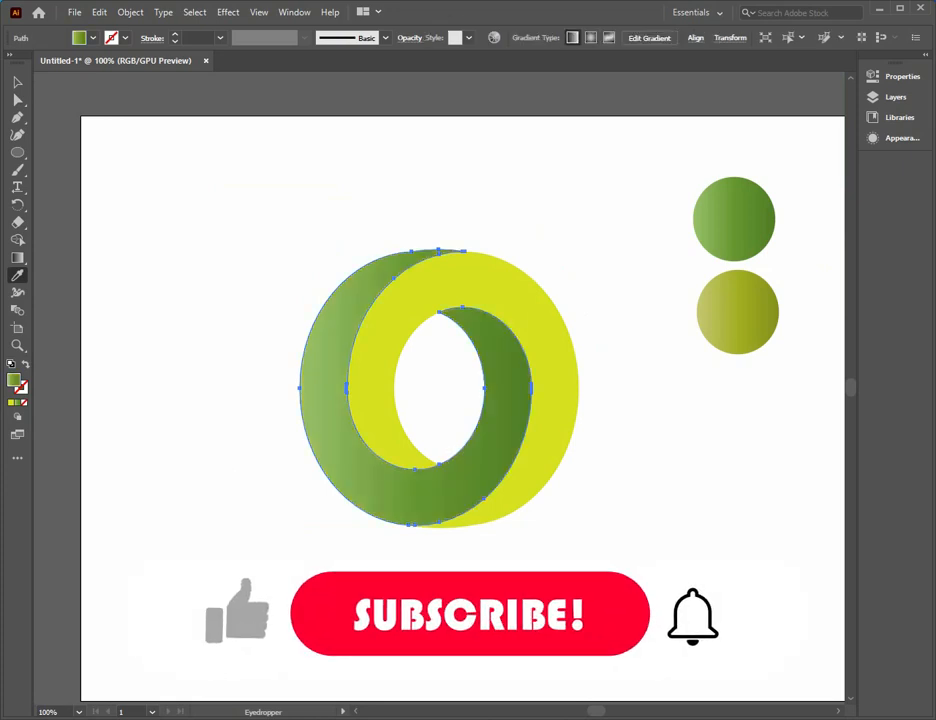
left_click(17, 82)
left_click(230, 300)
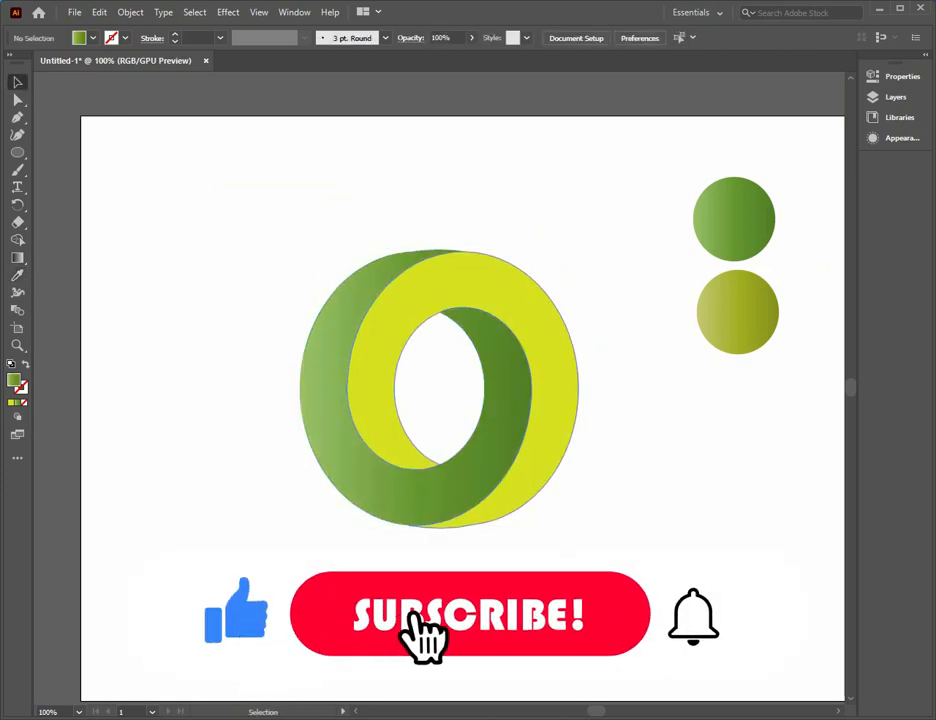
Apply the olive gradient sampled from the lower sample circle to the remaining yellow band of the O.
left_click(370, 395)
key("i")
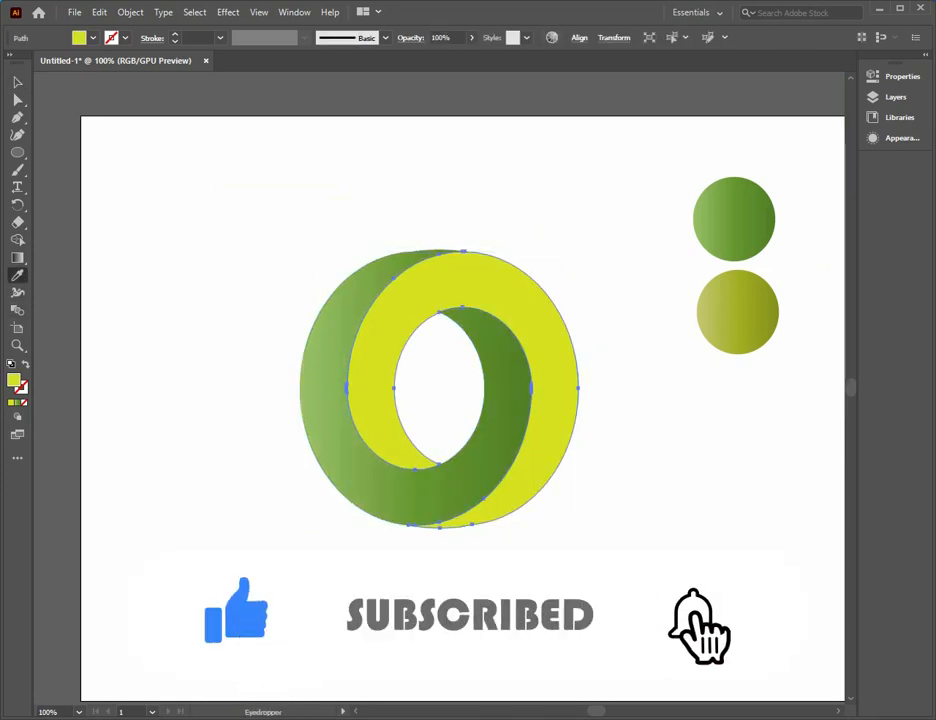
left_click(737, 312)
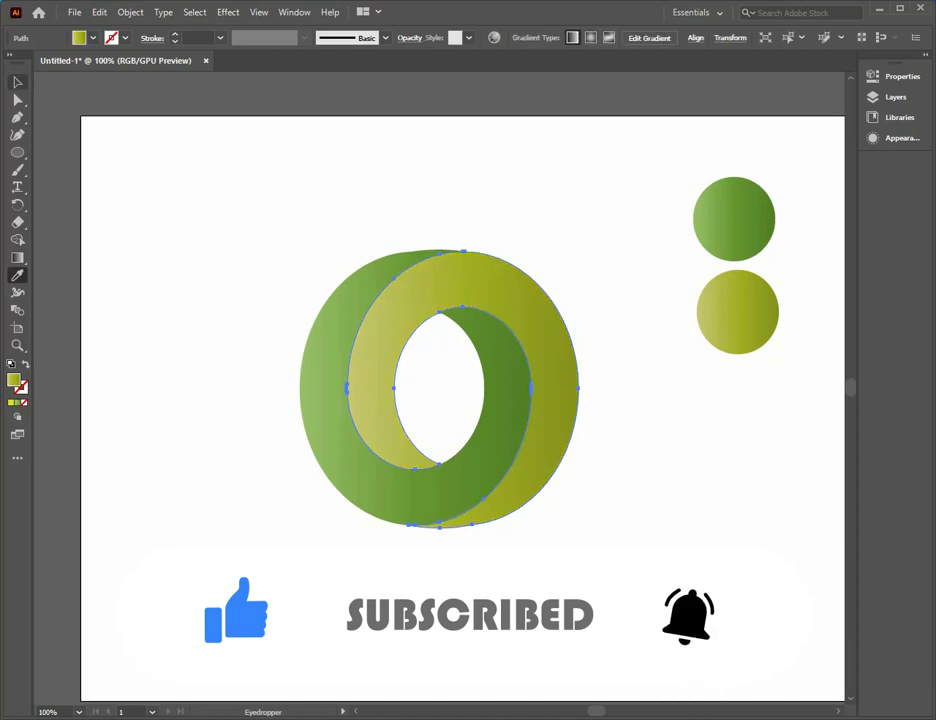
left_click(17, 82)
left_click(230, 300)
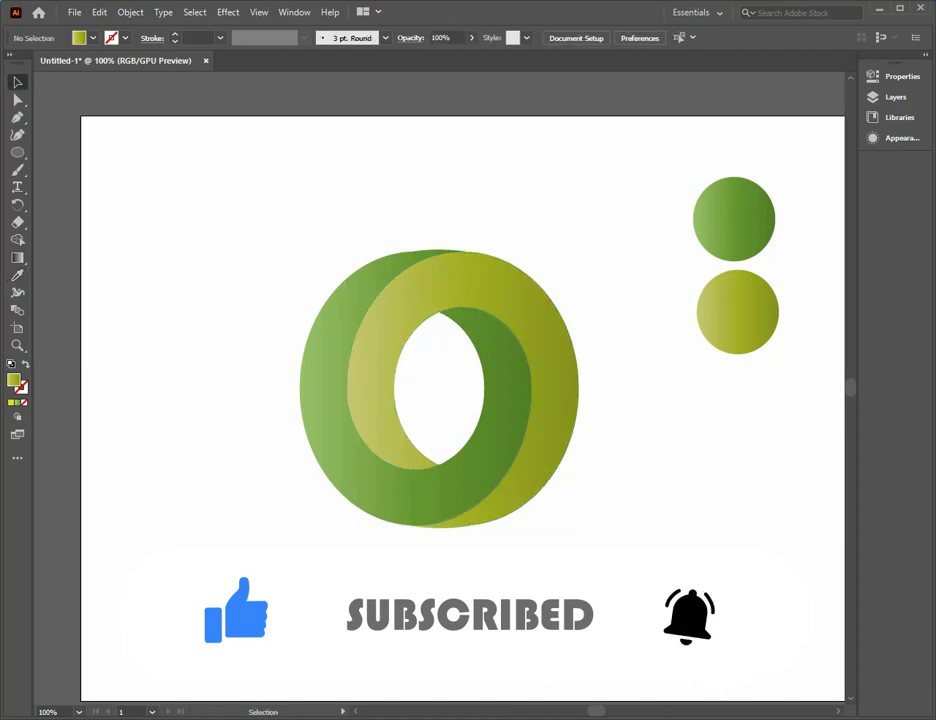
Redirect the green band's gradient diagonally, from light at the O's lower right to dark at its upper left.
key("ctrl+minus")
key("ctrl+plus")
key("ctrl+plus")
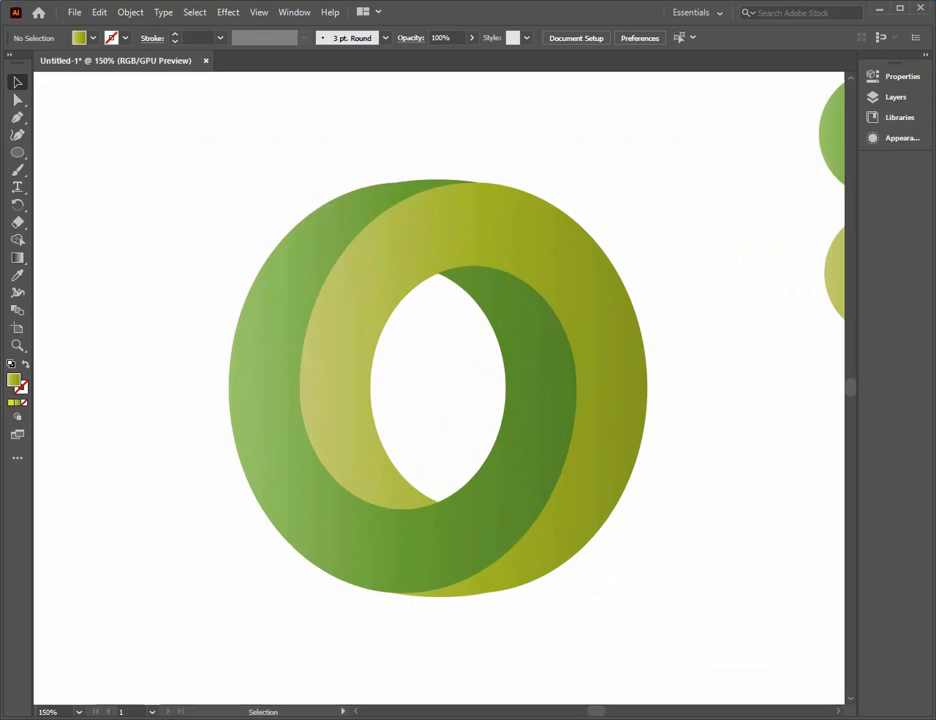
left_click(269, 330)
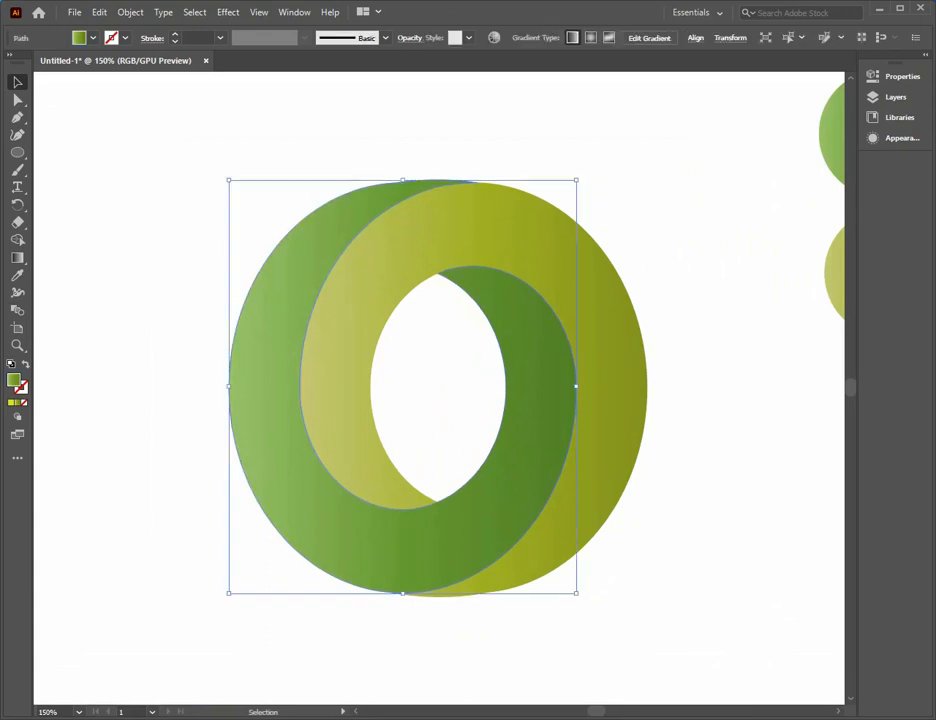
key("g")
left_click_drag(287, 430, 470, 363)
left_click_drag(620, 493, 524, 424)
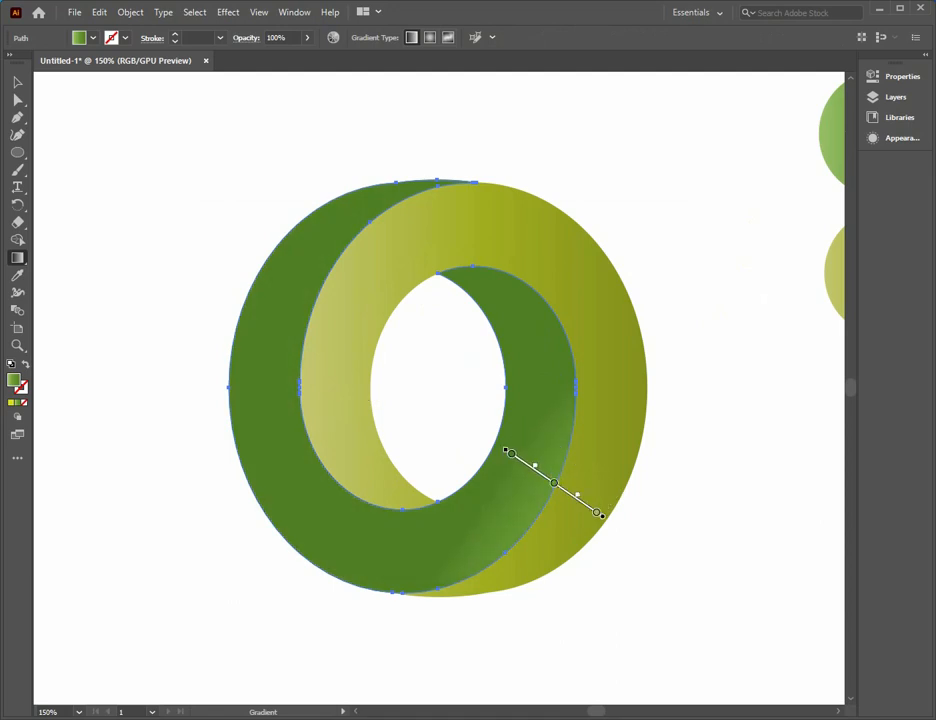
mouse_move(531, 572)
left_mouse_down()
mouse_move(423, 449)
mouse_move(349, 290)
mouse_move(316, 289)
mouse_move(395, 280)
mouse_move(407, 217)
mouse_move(391, 278)
mouse_move(445, 272)
mouse_move(211, 305)
mouse_move(236, 299)
mouse_move(245, 250)
mouse_move(234, 209)
mouse_move(236, 225)
mouse_move(251, 210)
left_mouse_up()
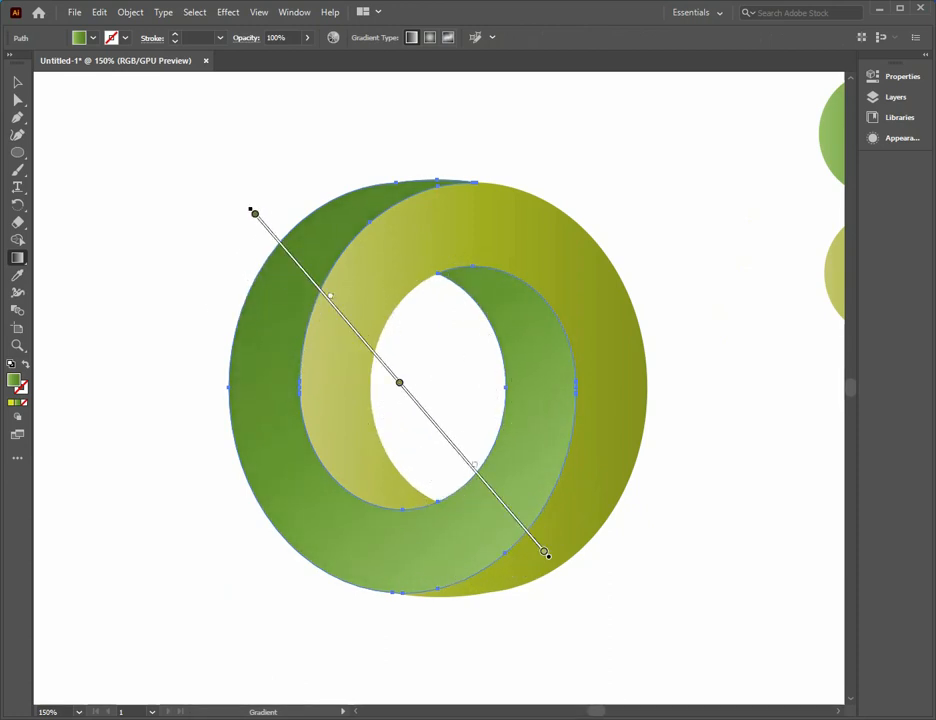
Redirect the olive band's gradient diagonally, from light at the O's upper right to dark at its lower left.
key("v")
left_click(348, 300)
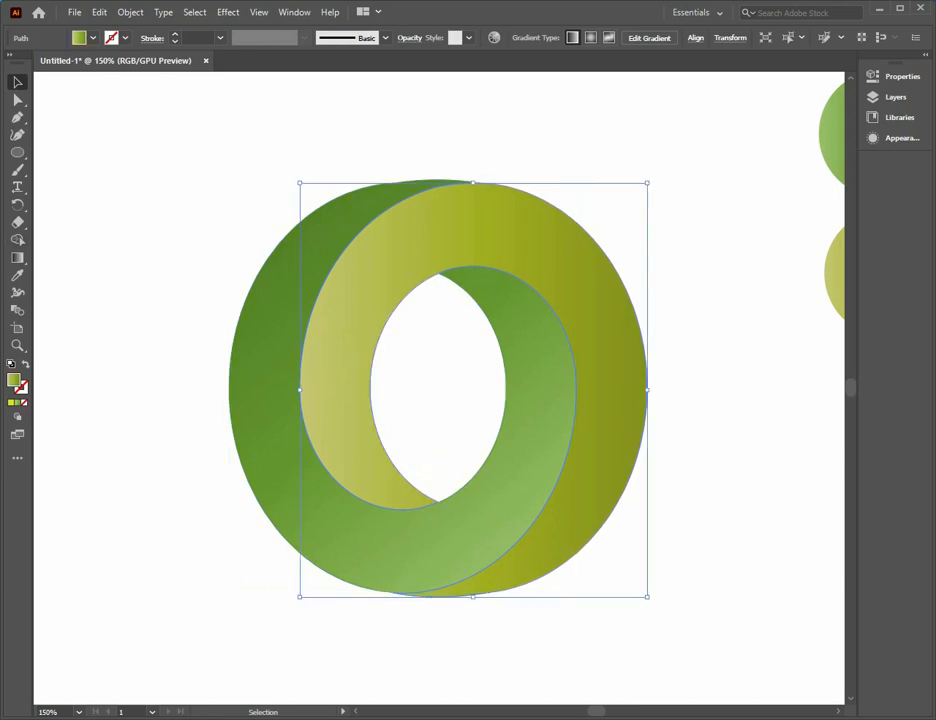
key("g")
mouse_move(588, 187)
left_mouse_down()
mouse_move(637, 278)
mouse_move(483, 374)
mouse_move(464, 485)
mouse_move(502, 542)
mouse_move(418, 506)
mouse_move(470, 552)
mouse_move(330, 543)
mouse_move(375, 563)
left_mouse_up()
mouse_move(414, 143)
left_mouse_down()
mouse_move(382, 370)
mouse_move(328, 501)
mouse_move(201, 409)
mouse_move(228, 406)
mouse_move(191, 322)
left_mouse_up()
mouse_move(603, 192)
left_mouse_down()
mouse_move(422, 352)
mouse_move(328, 478)
mouse_move(336, 508)
mouse_move(377, 517)
left_mouse_up()
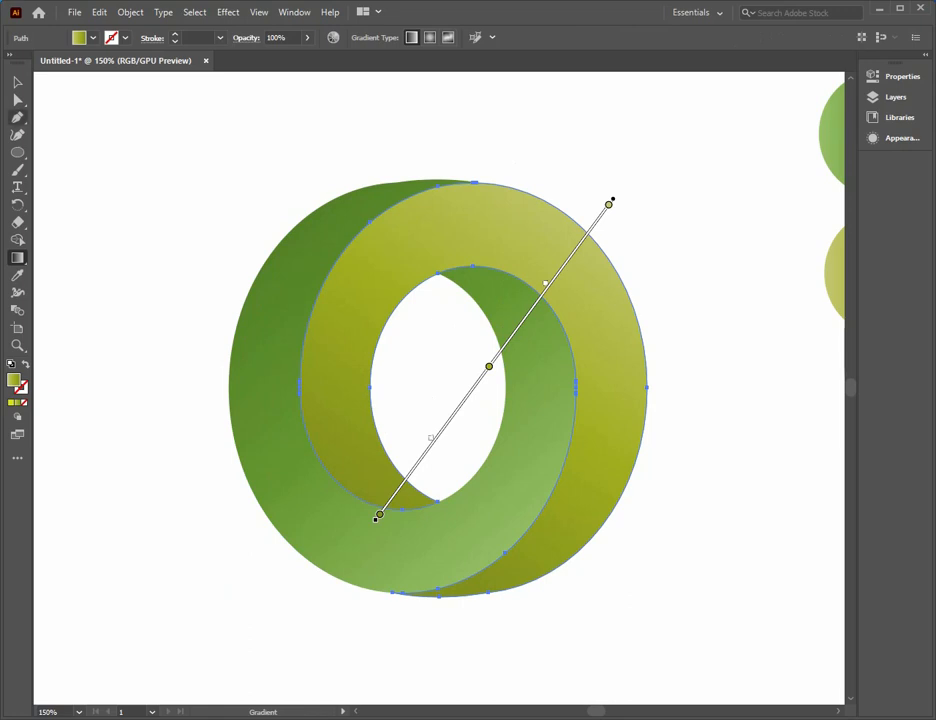
left_click(17, 83)
key("ctrl+shift+a")
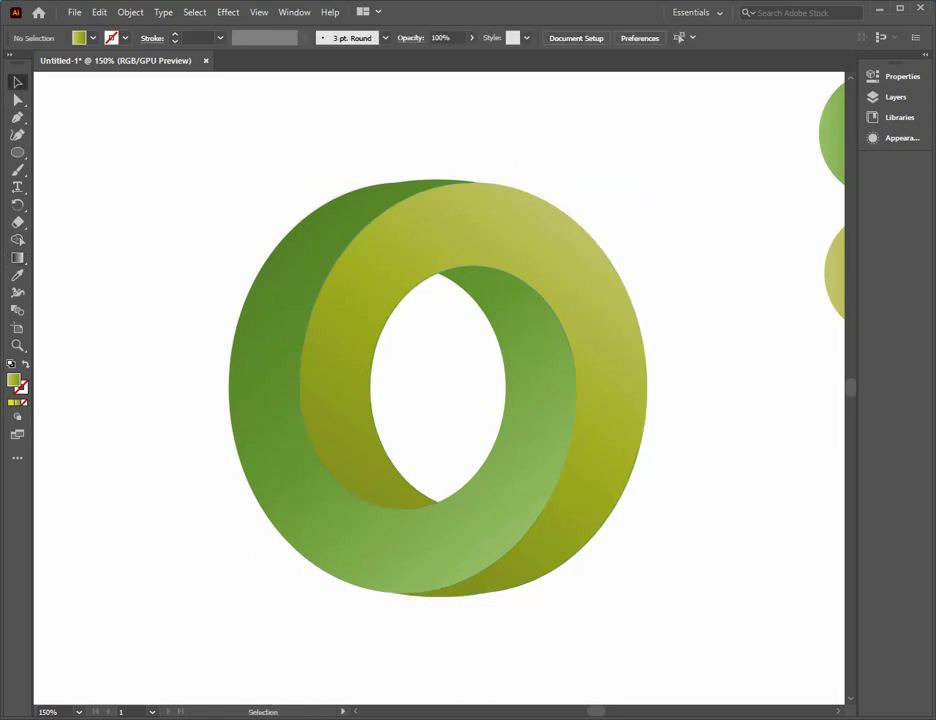
key("ctrl+minus")
key("ctrl+minus")
key("ctrl+minus")
key("ctrl+plus")
key("ctrl+plus")
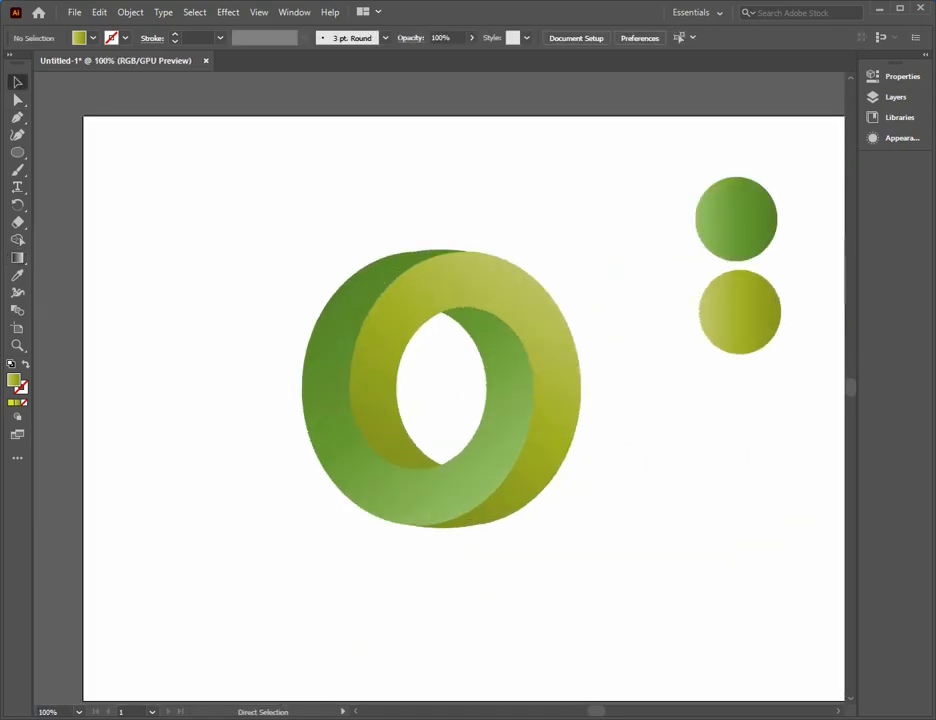
key("ctrl+plus")
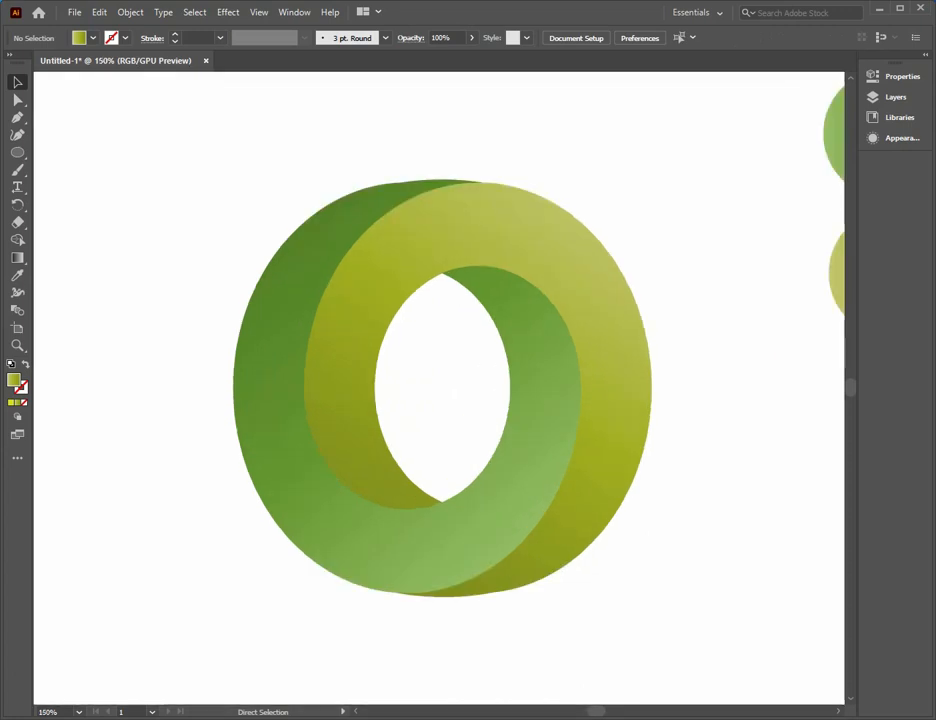
key("ctrl+minus")
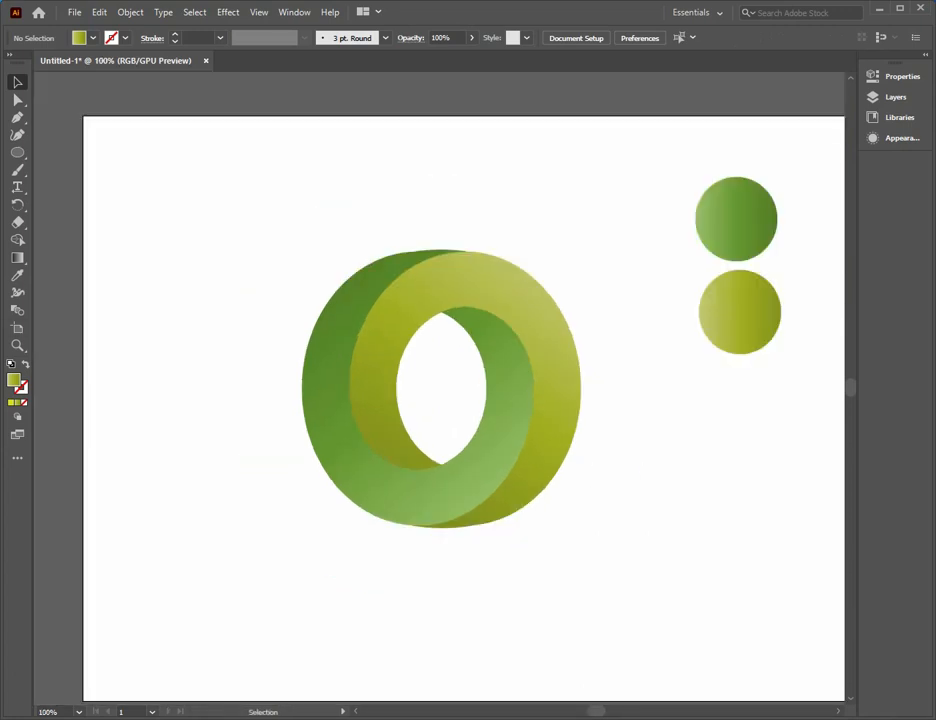
Add the text "logo name" below the O, enlarge it to about 58 pt and centre it under the shape.
left_click_drag(623, 375, 613, 312)
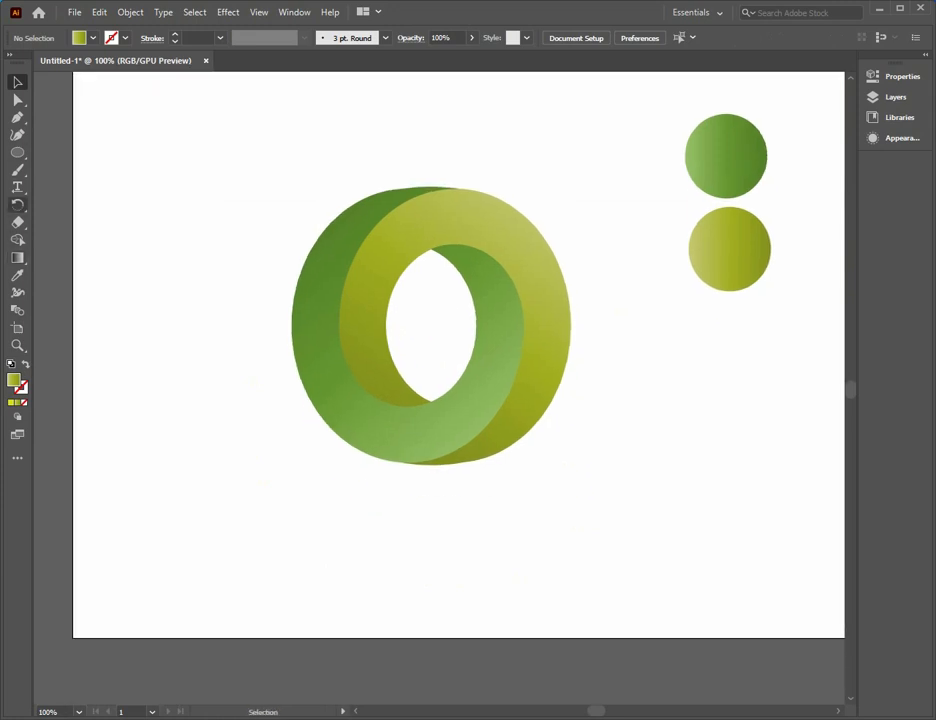
left_click(17, 187)
left_click(353, 517)
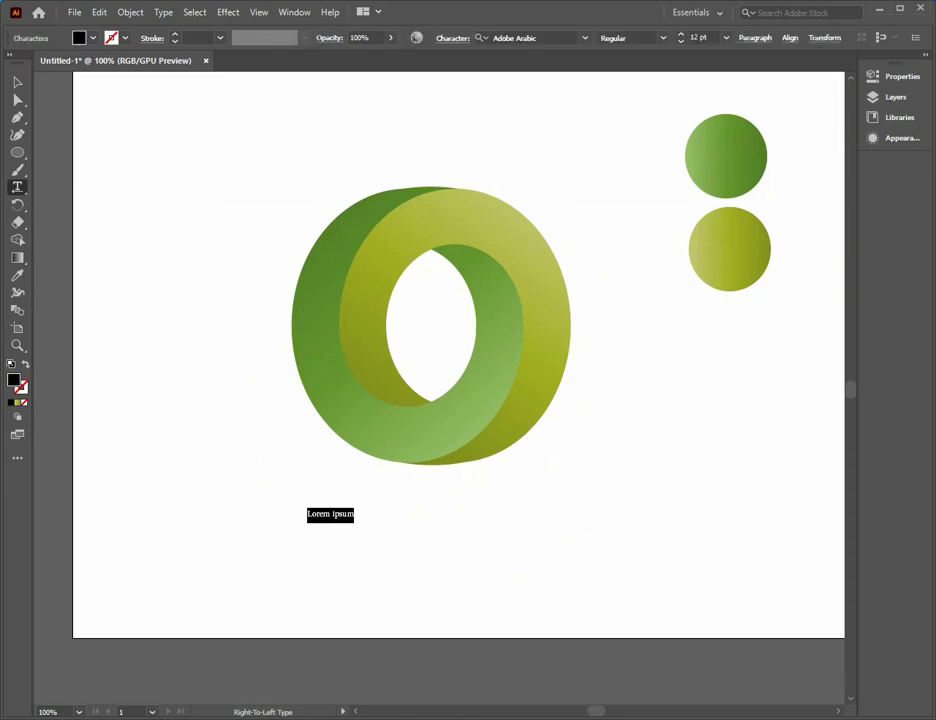
type("logo")
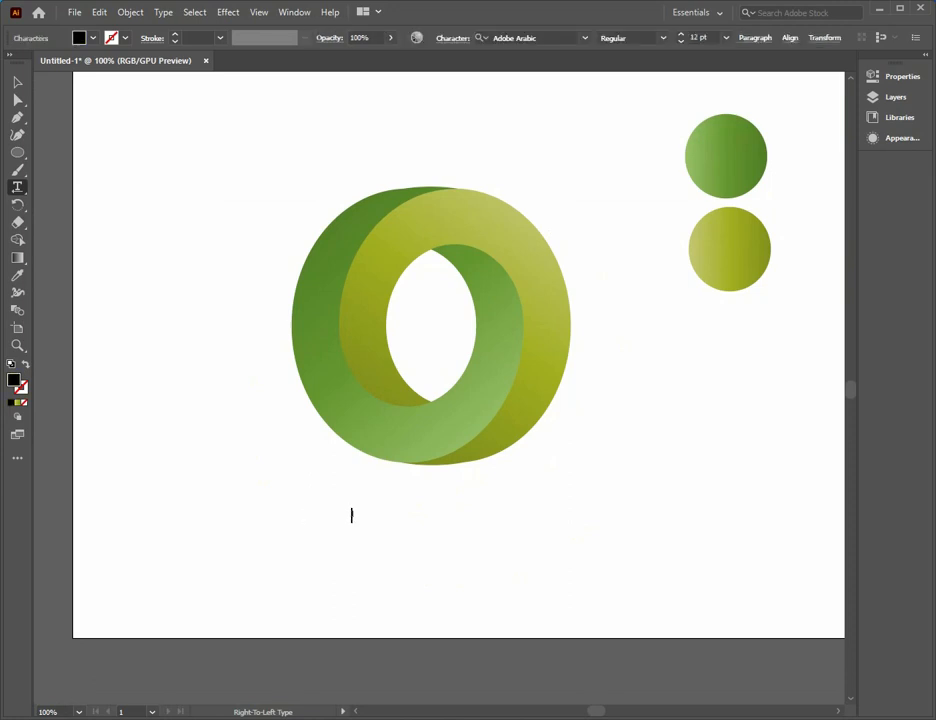
type(" name")
key("Escape")
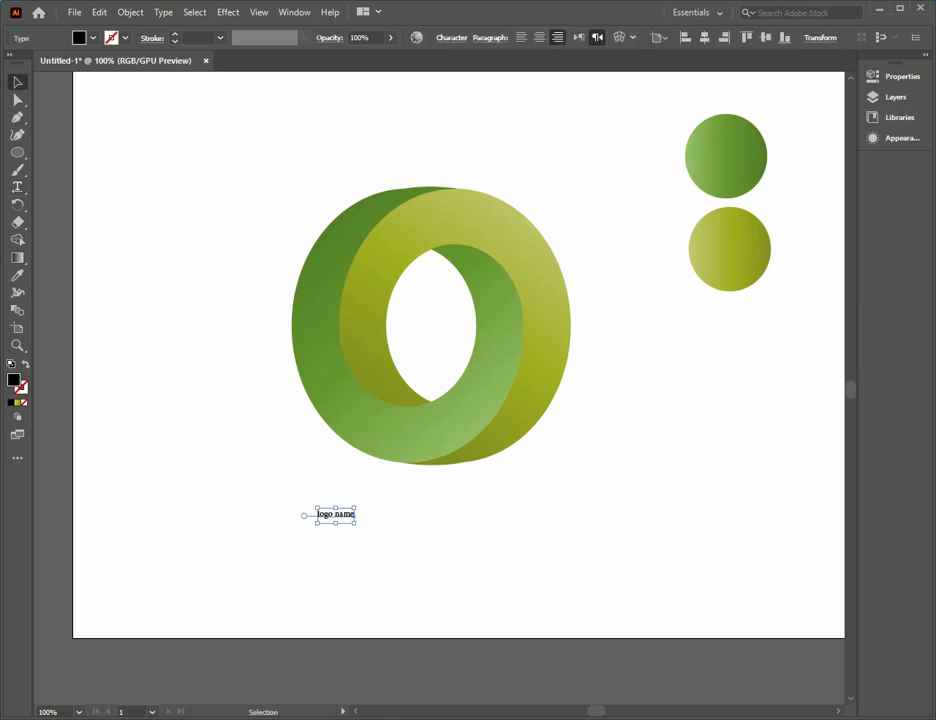
left_click_drag(335, 508, 431, 505)
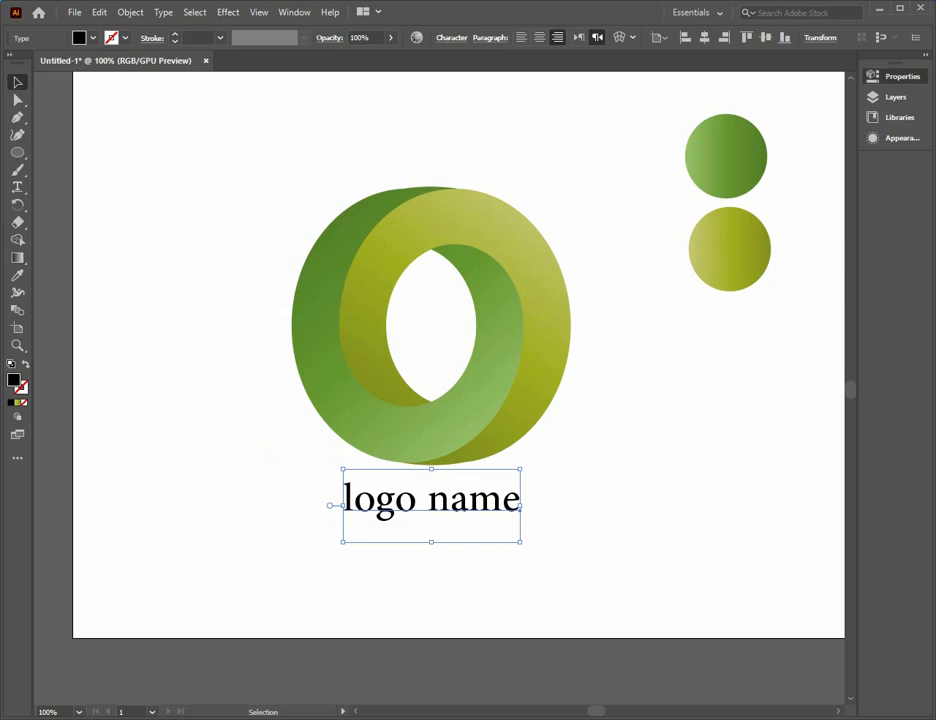
Set the logo name's font to Impact and reposition the text so it sits centred just below the O.
left_click(901, 77)
left_click(835, 355)
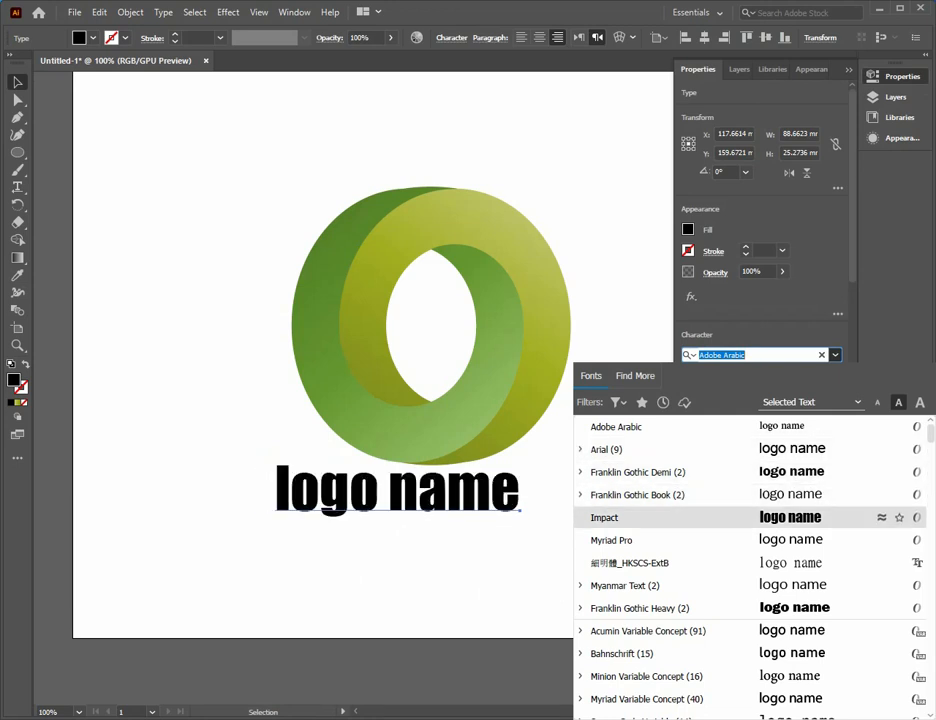
key("Return")
left_click(502, 160)
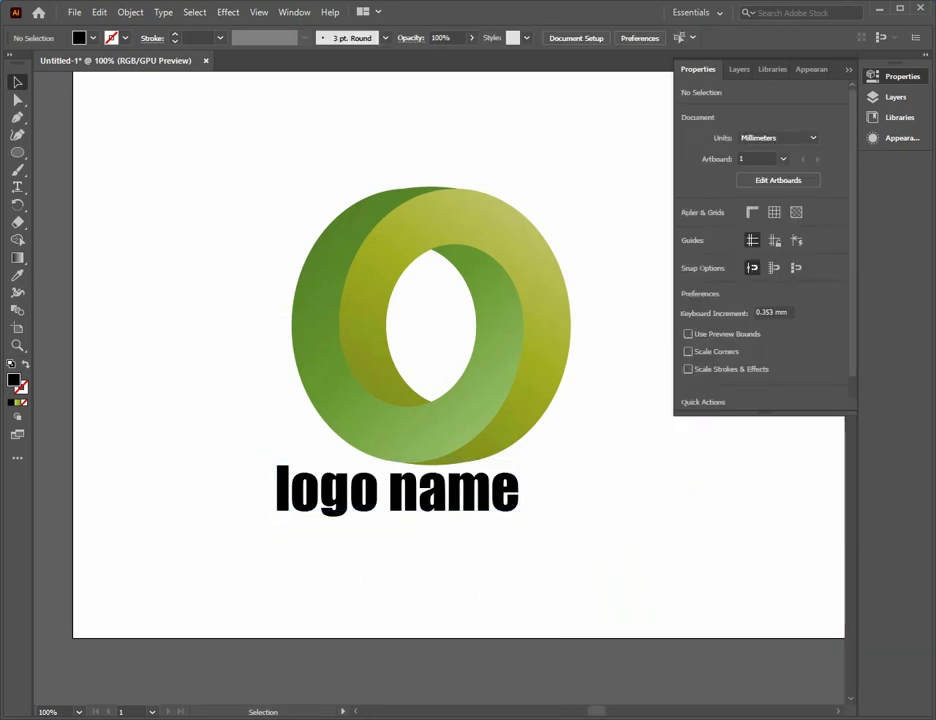
left_click_drag(397, 490, 444, 502)
Change the letters "ogo" in the word "logo" to the Myanmar Text font.
double_click(397, 500)
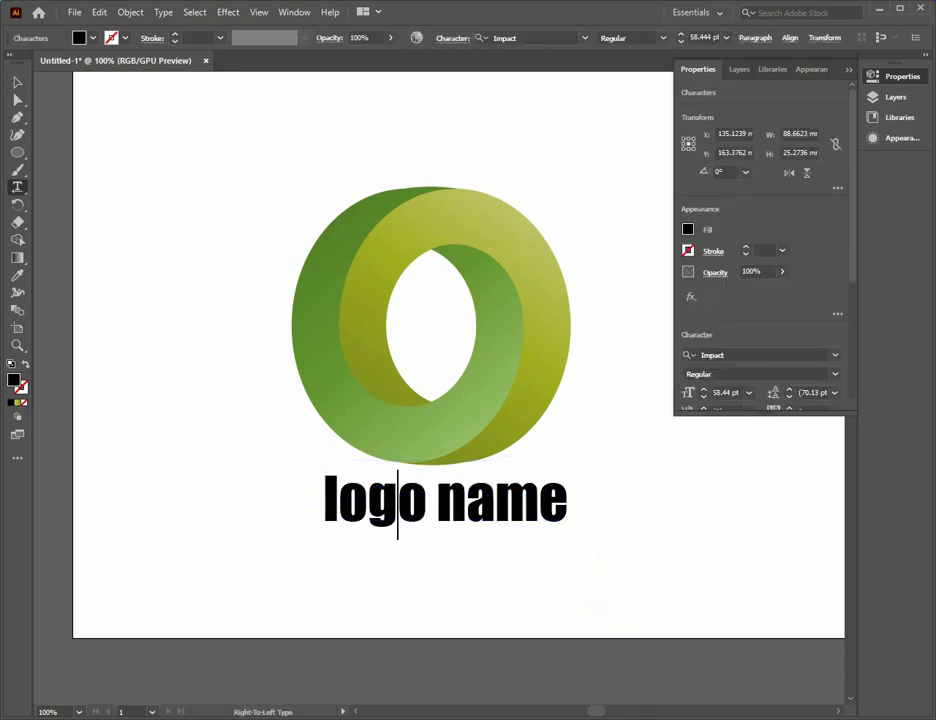
triple_click(397, 500)
left_click(397, 500)
left_click_drag(427, 496, 329, 488)
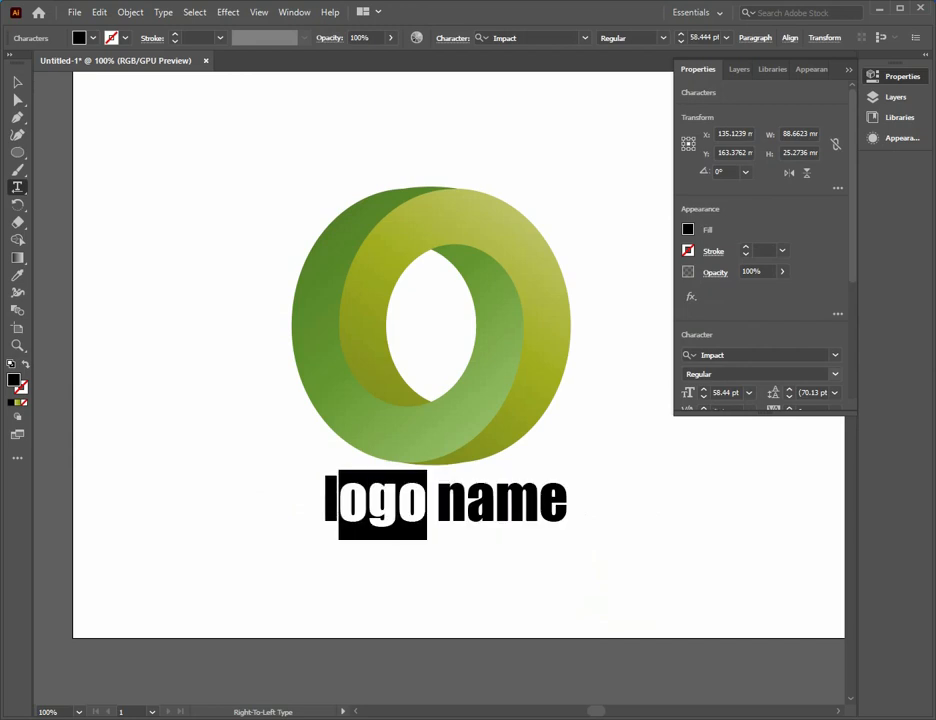
left_click(835, 355)
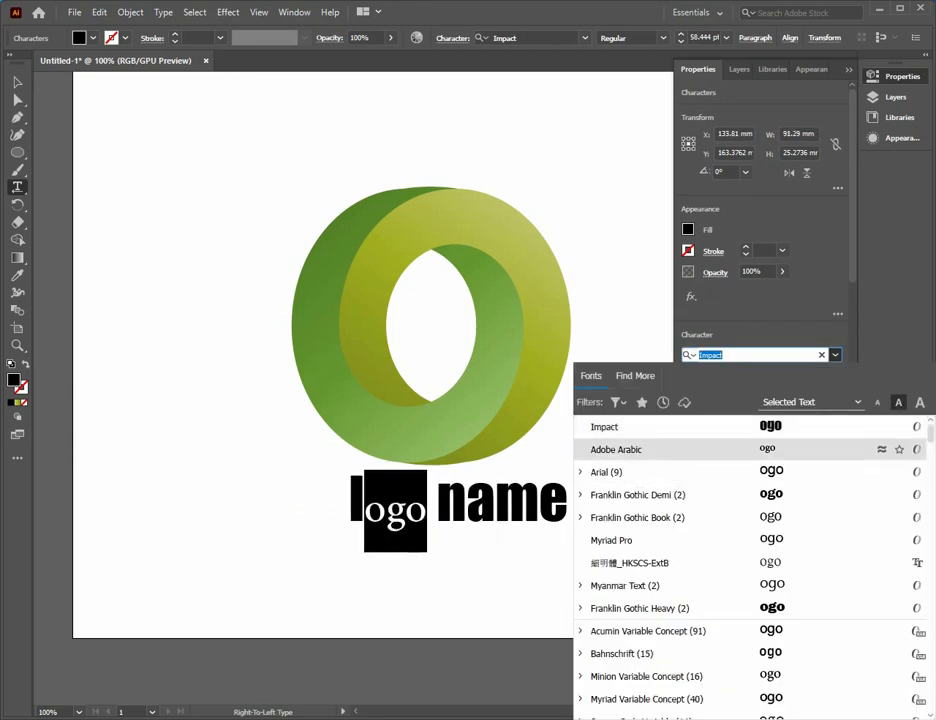
key("Down")
key("Down")
key("Down")
key("Down")
key("Down")
key("Down")
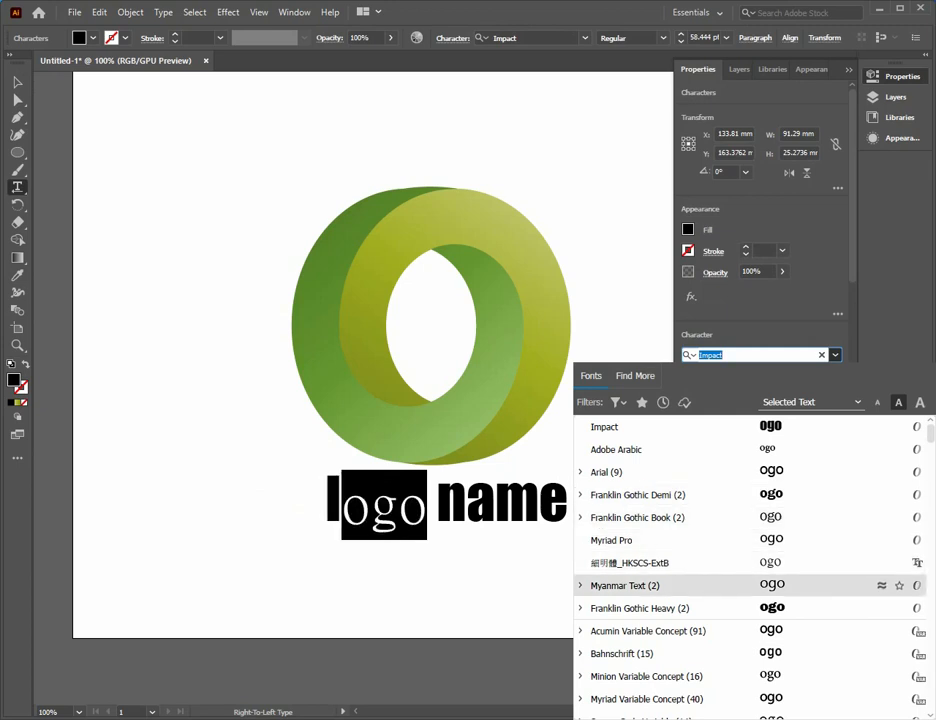
left_click(640, 586)
left_click(630, 570)
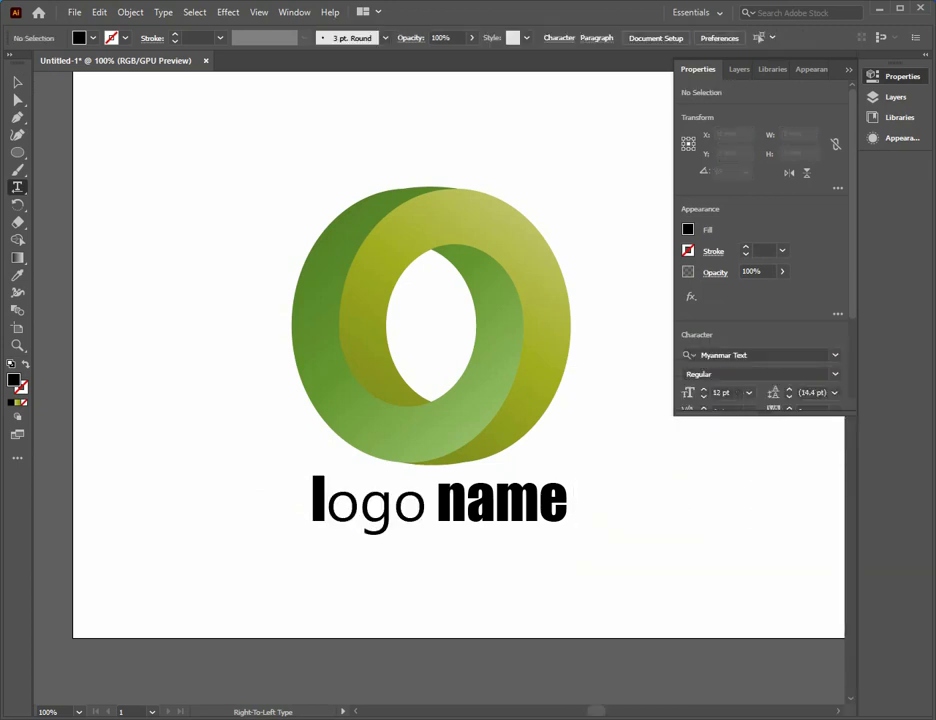
Set the whole word "logo" in the text line to the Myriad Pro font, leaving "name" in Impact.
left_click(326, 508)
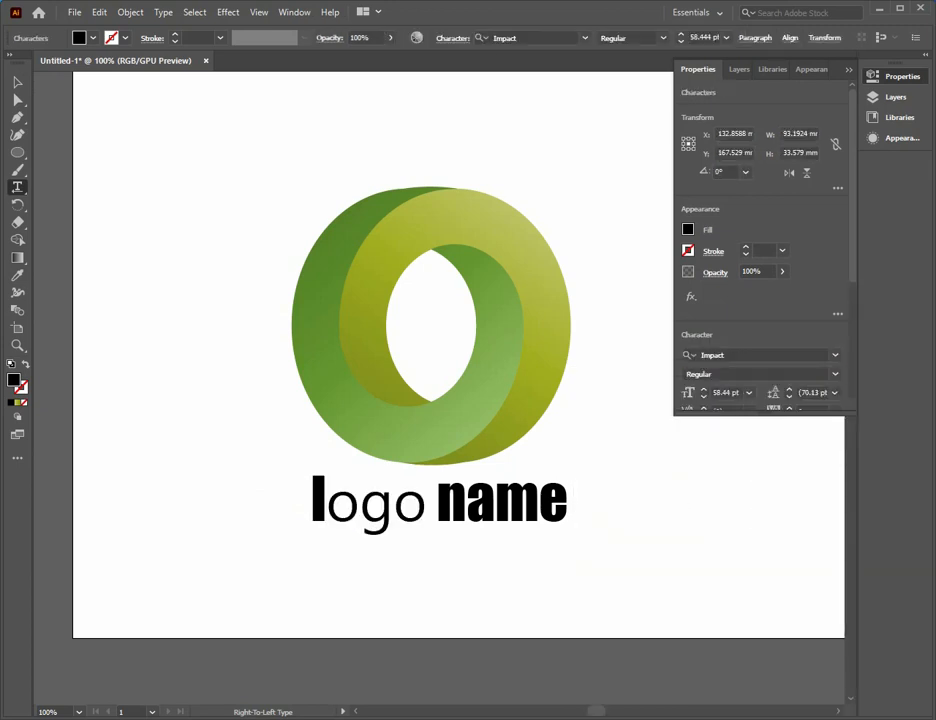
left_click_drag(313, 508, 426, 508)
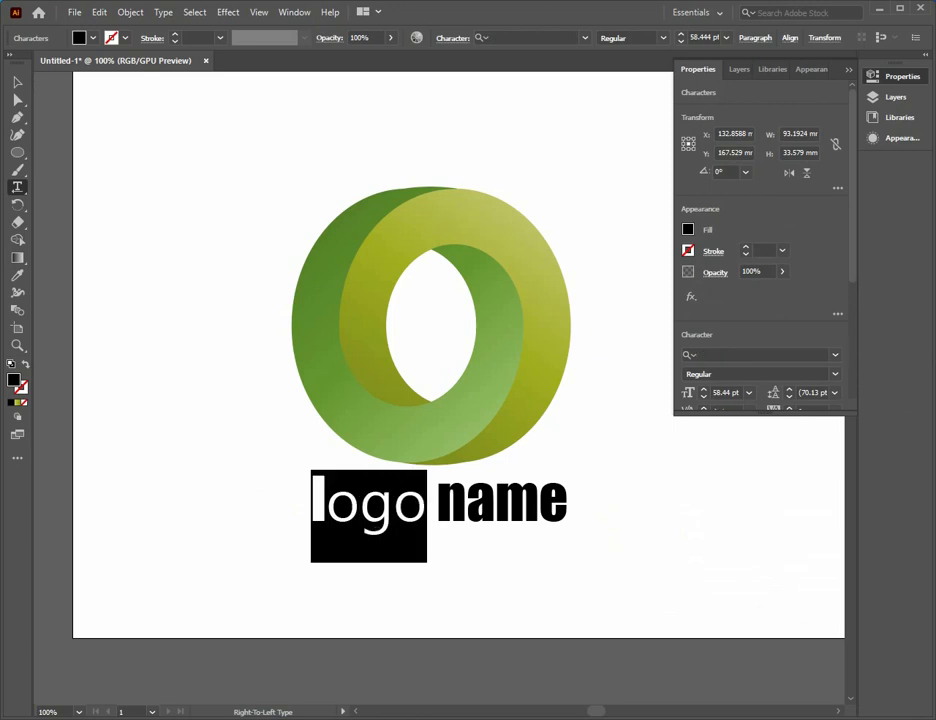
left_click(835, 355)
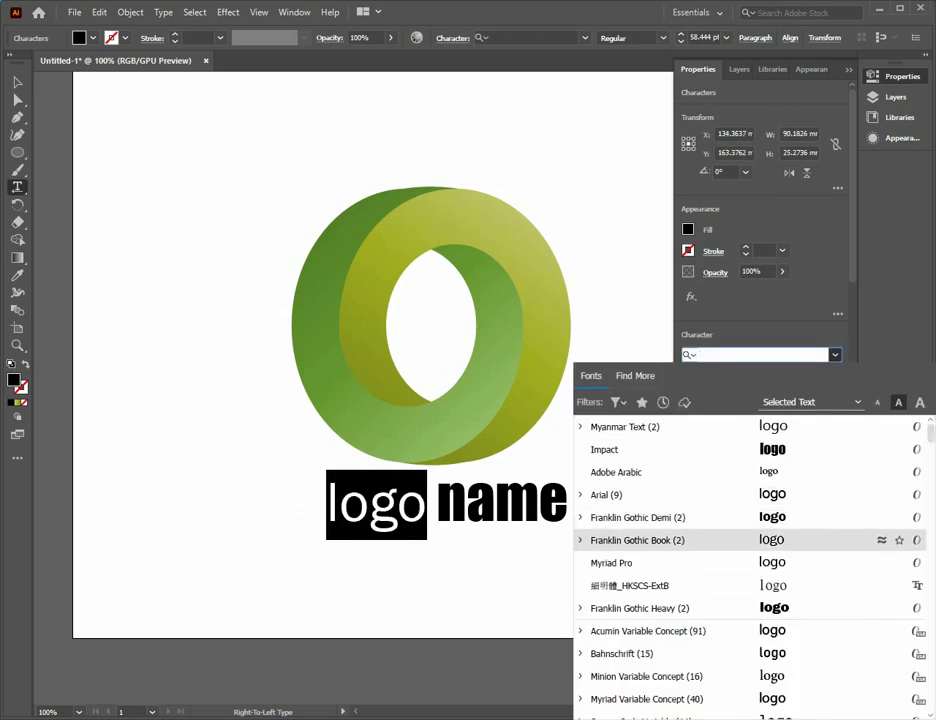
left_click(690, 540)
left_click(835, 355)
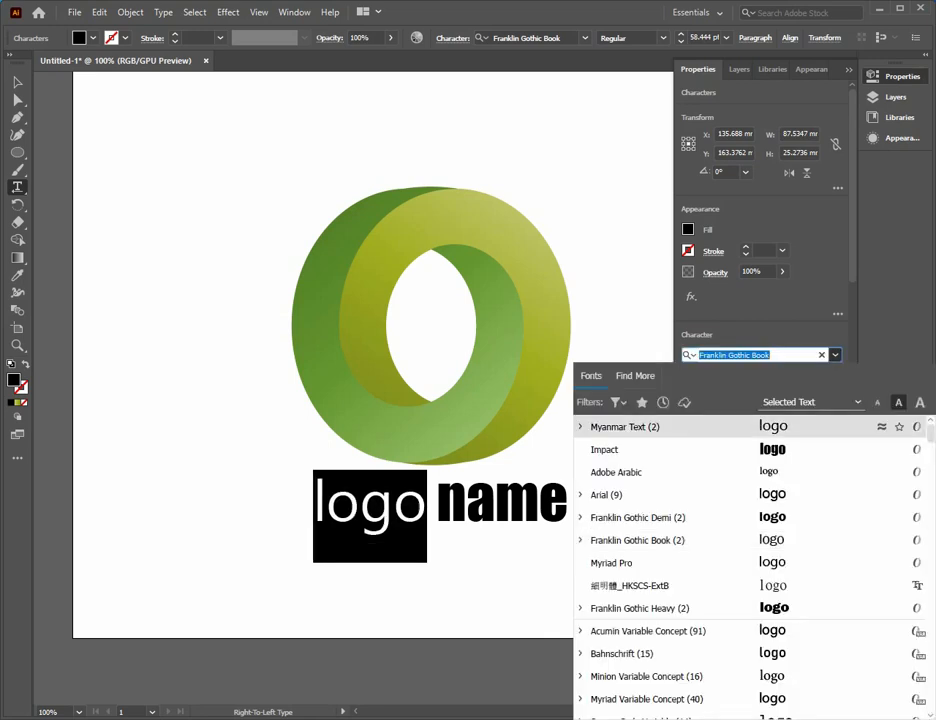
left_click(640, 562)
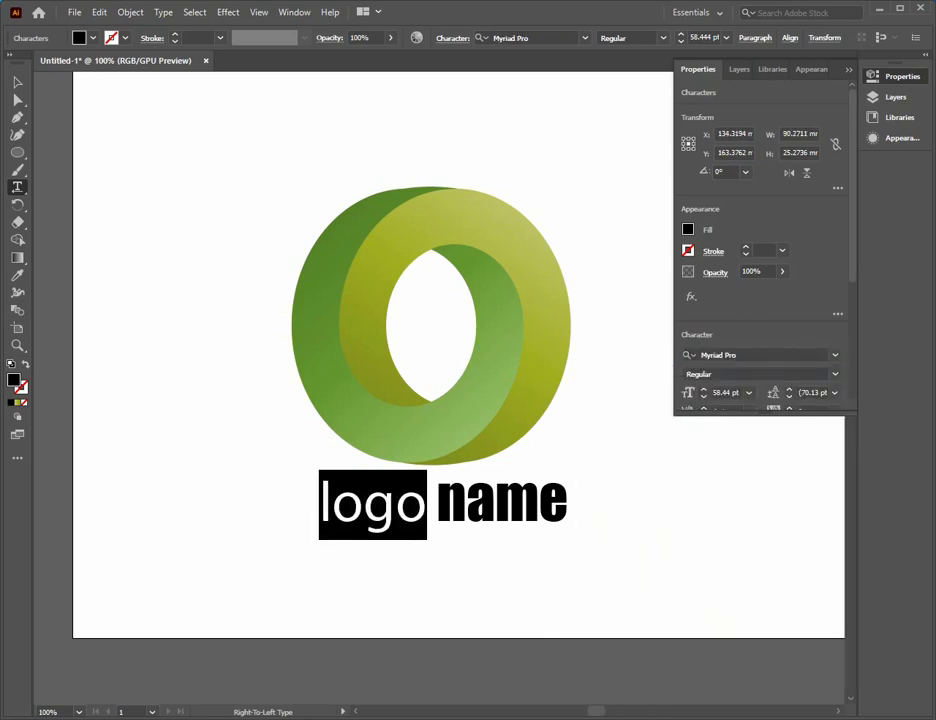
key("Escape")
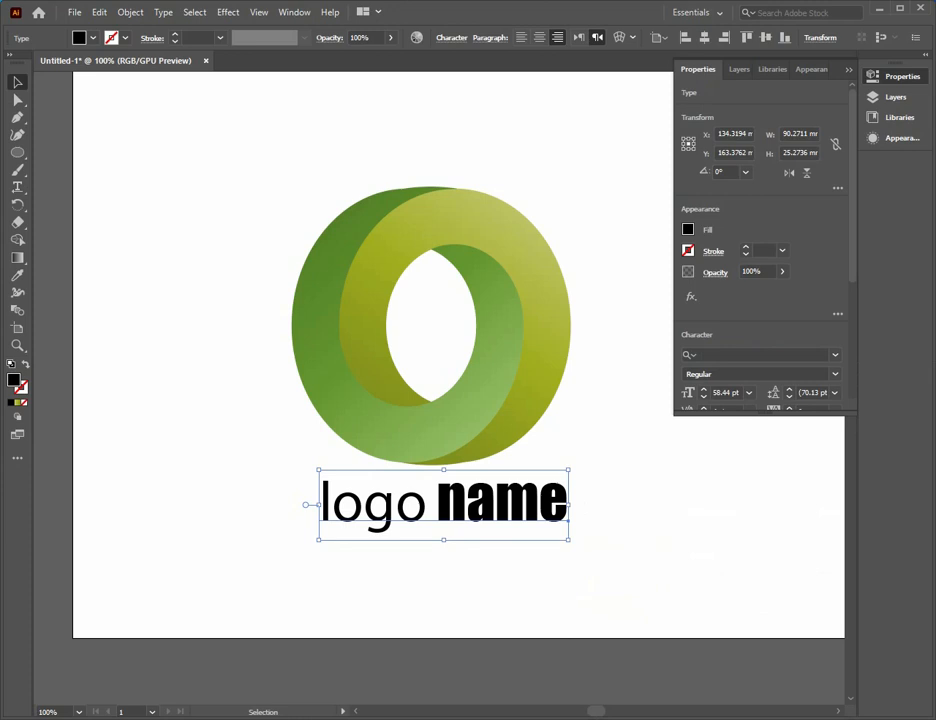
Duplicate the logo name text directly below itself and replace the copy's wording with "slogan".
left_click_drag(440, 503, 442, 567)
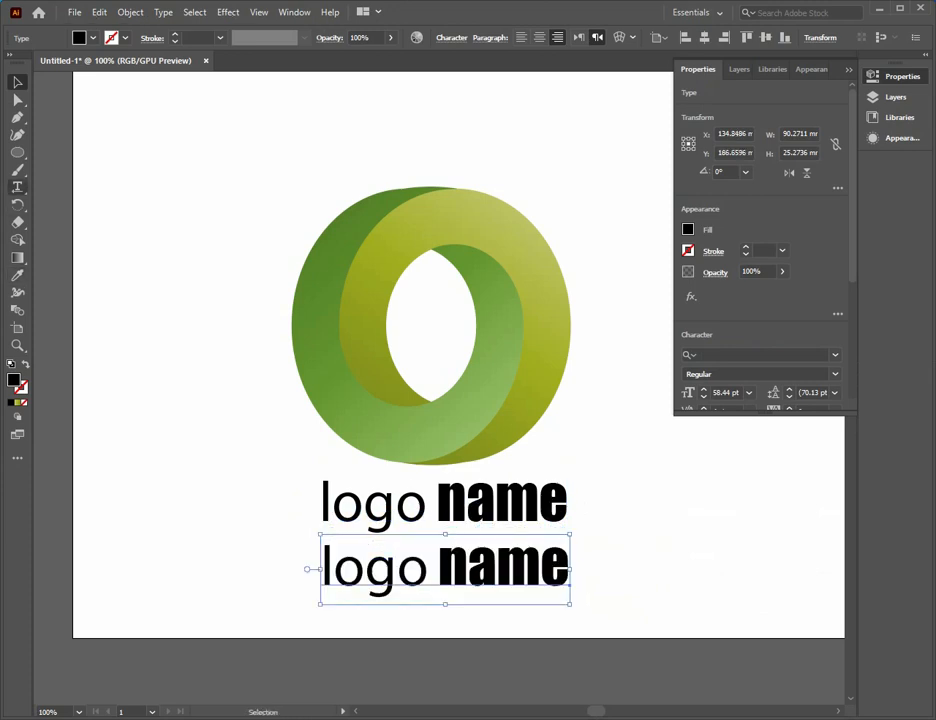
left_click(17, 187)
left_click(468, 568)
key("ctrl+a")
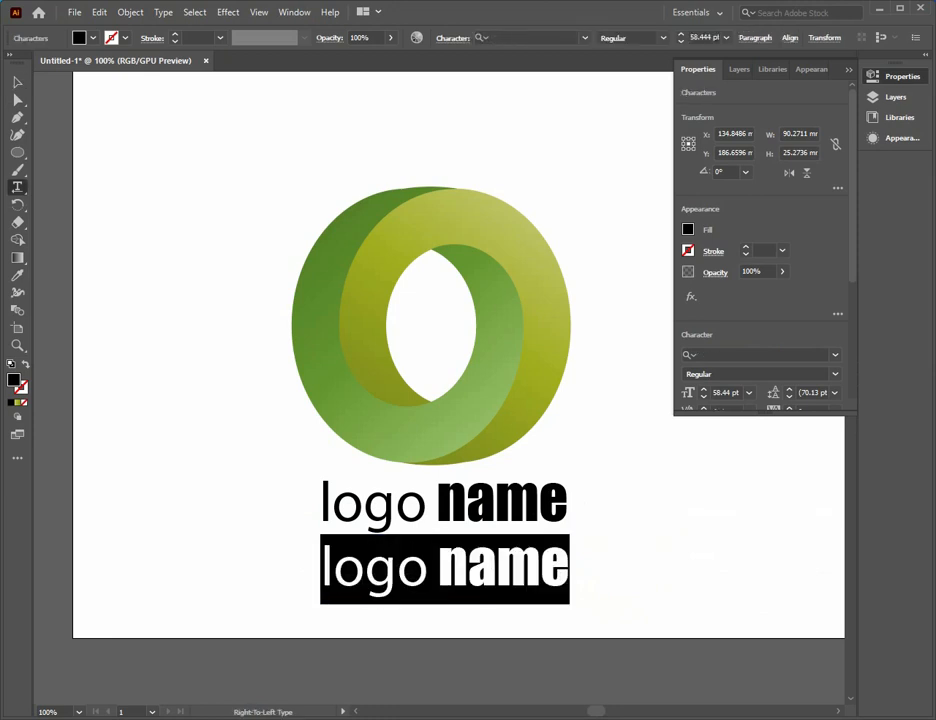
type("slo")
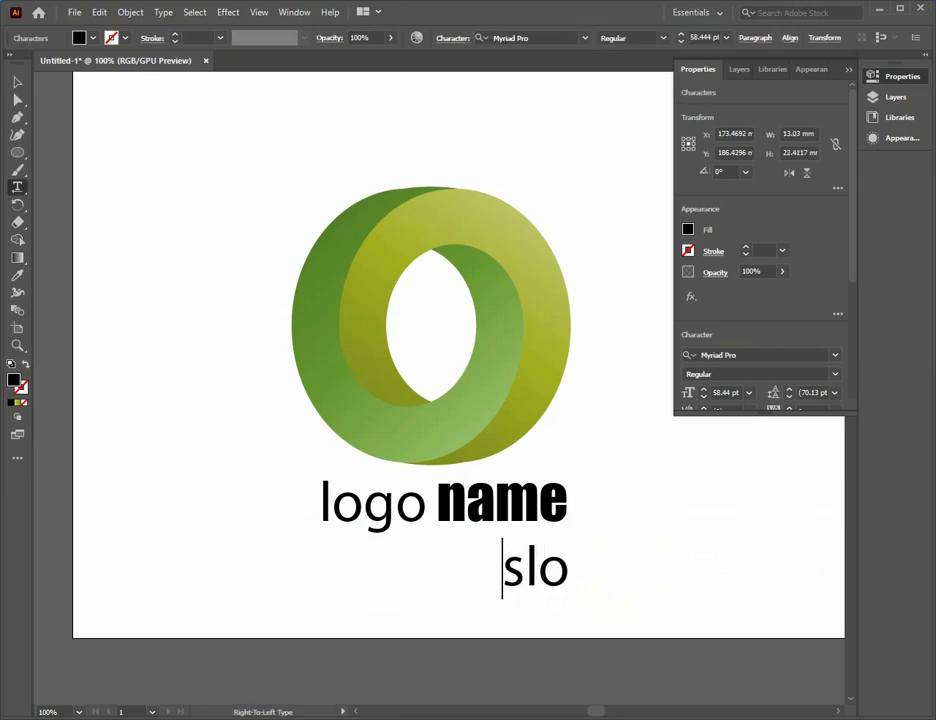
key("BackSpace")
key("BackSpace")
key("BackSpace")
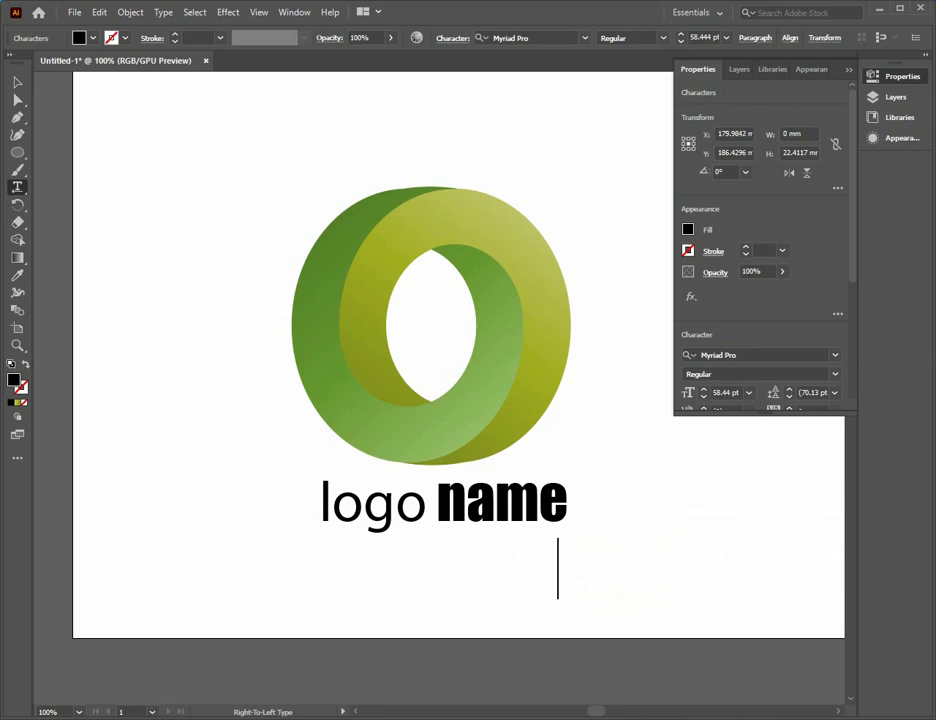
type("slog")
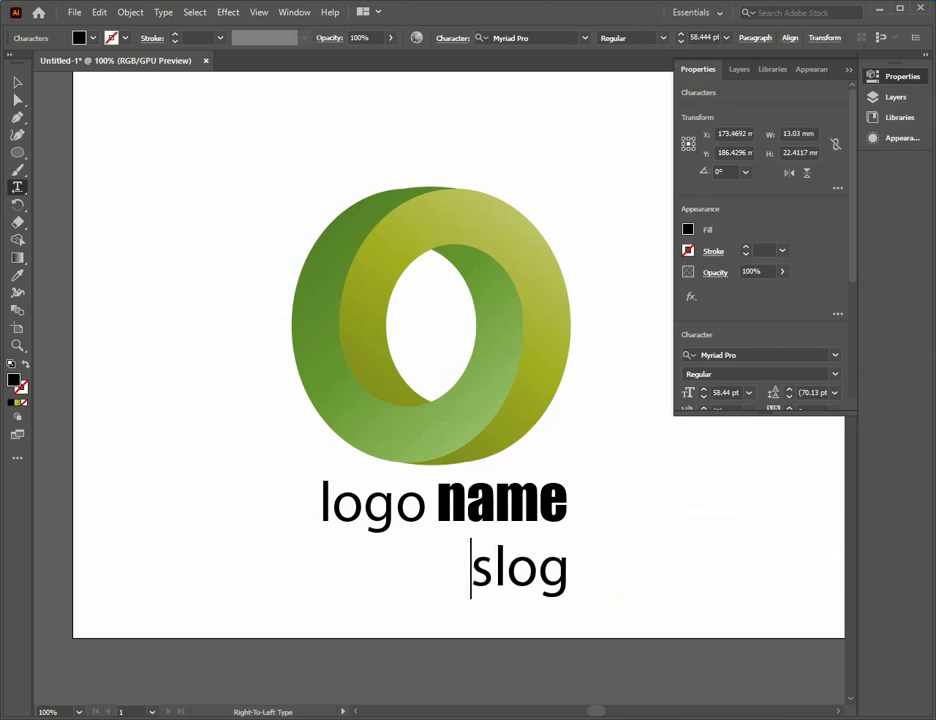
type("an")
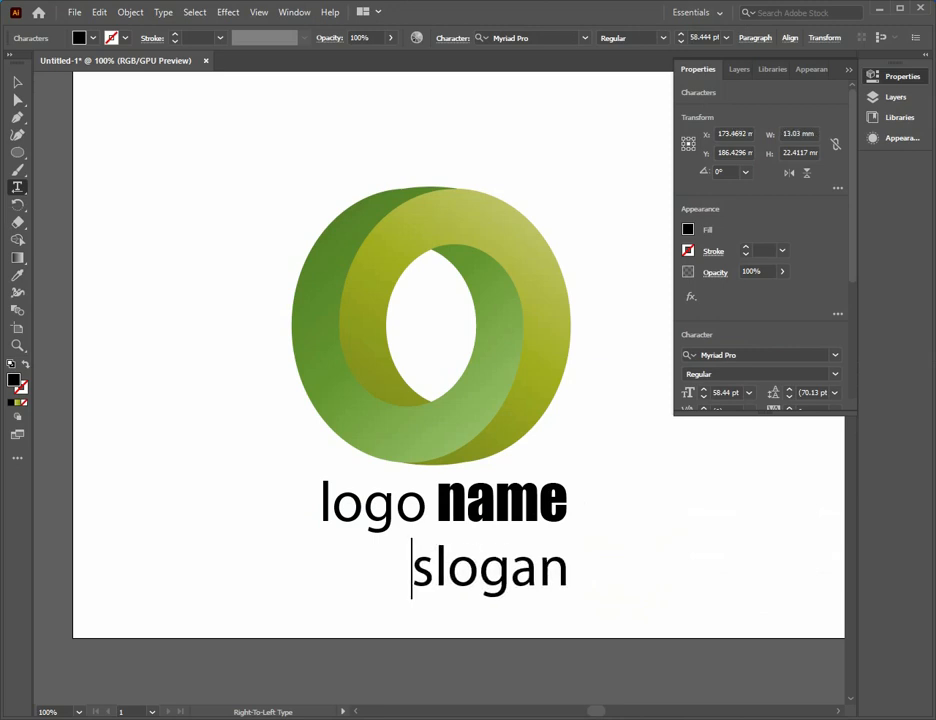
key("Escape")
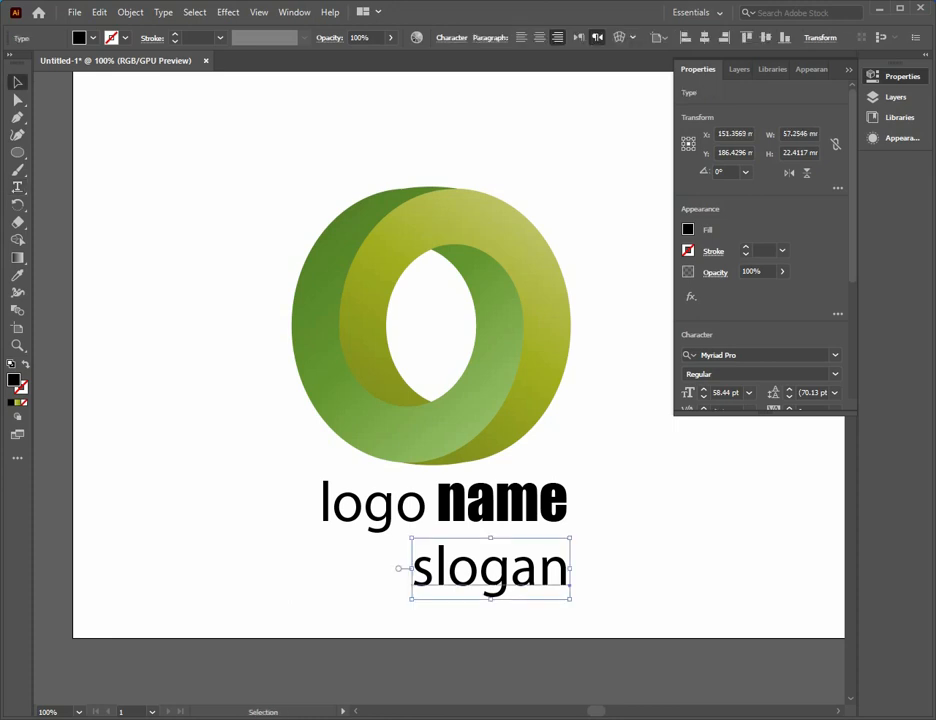
Shrink the slogan to about 35 pt centred under the logo name and set its font to Myanmar Text.
left_click_drag(490, 568, 441, 548)
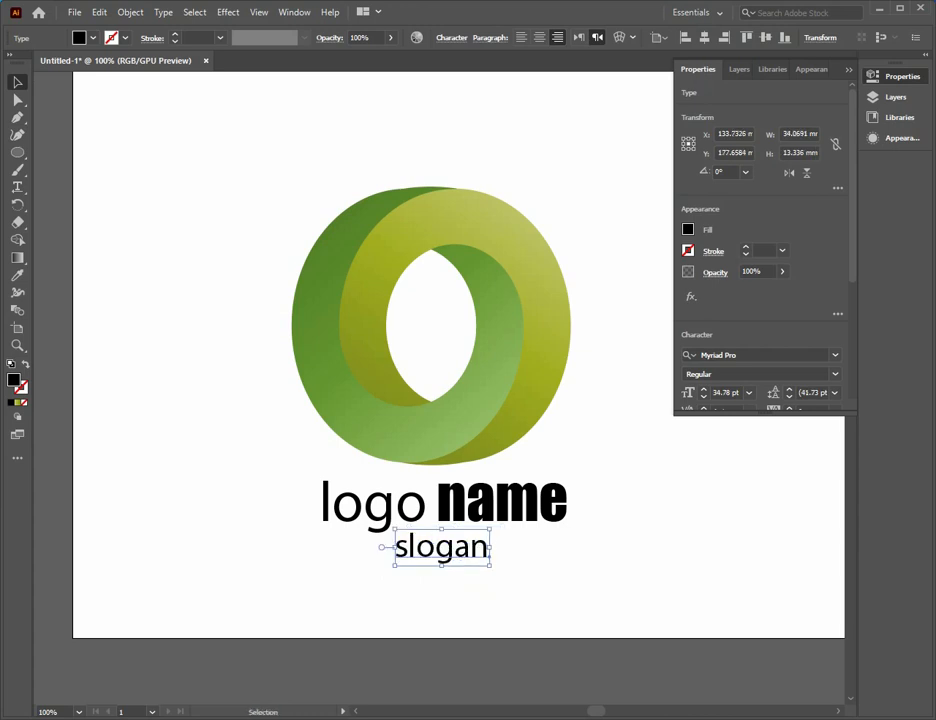
left_click(835, 355)
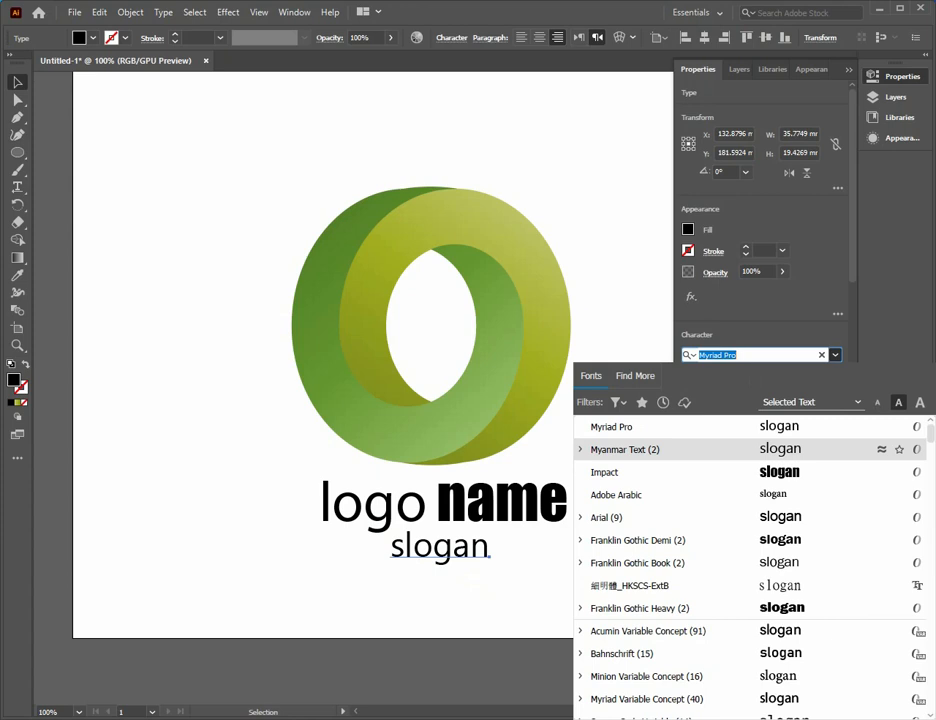
key("Up")
key("Down")
key("Down")
key("Down")
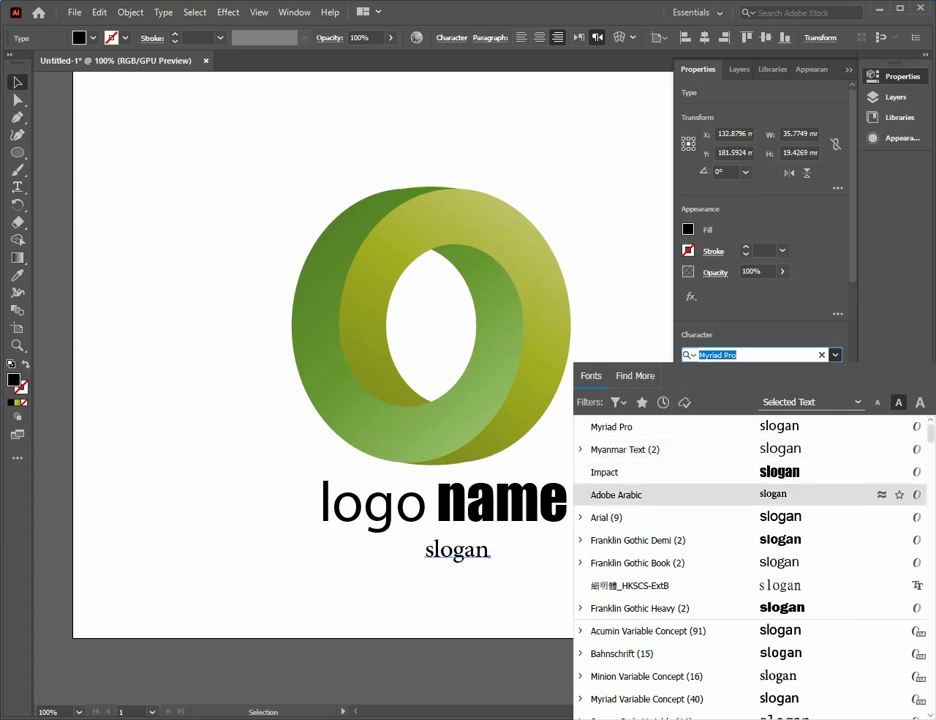
key("Down")
key("Down")
key("Down")
key("Down")
key("Down")
key("Up")
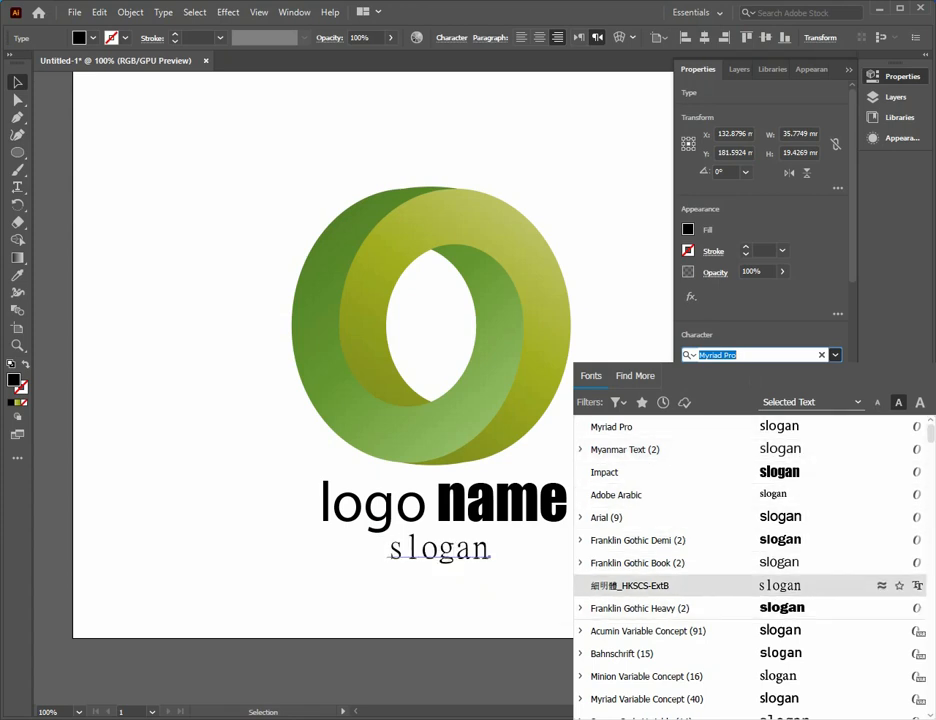
key("Up")
key("Up")
key("Up")
key("Up")
key("Up")
key("Up")
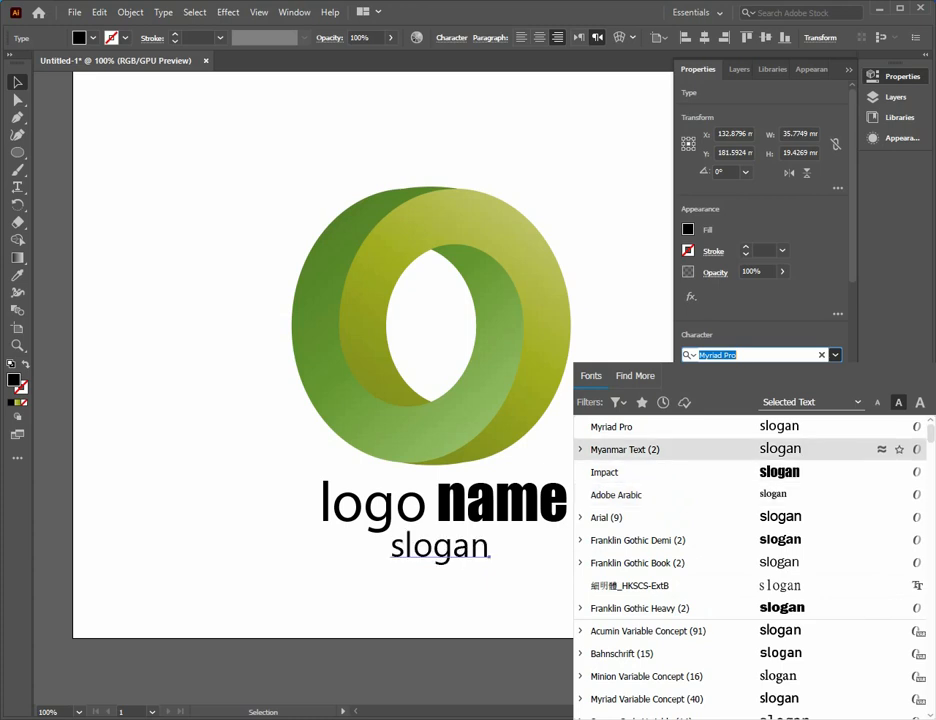
key("Return")
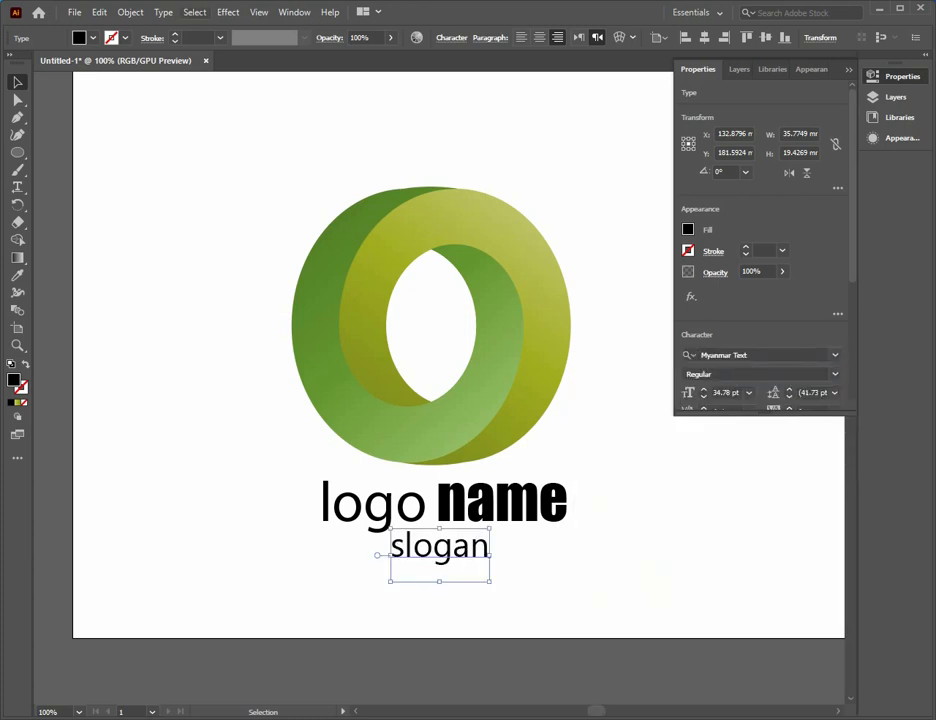
Convert the slogan to uppercase, then reduce it to about 22 pt and centre it below the logo name.
left_click(163, 12)
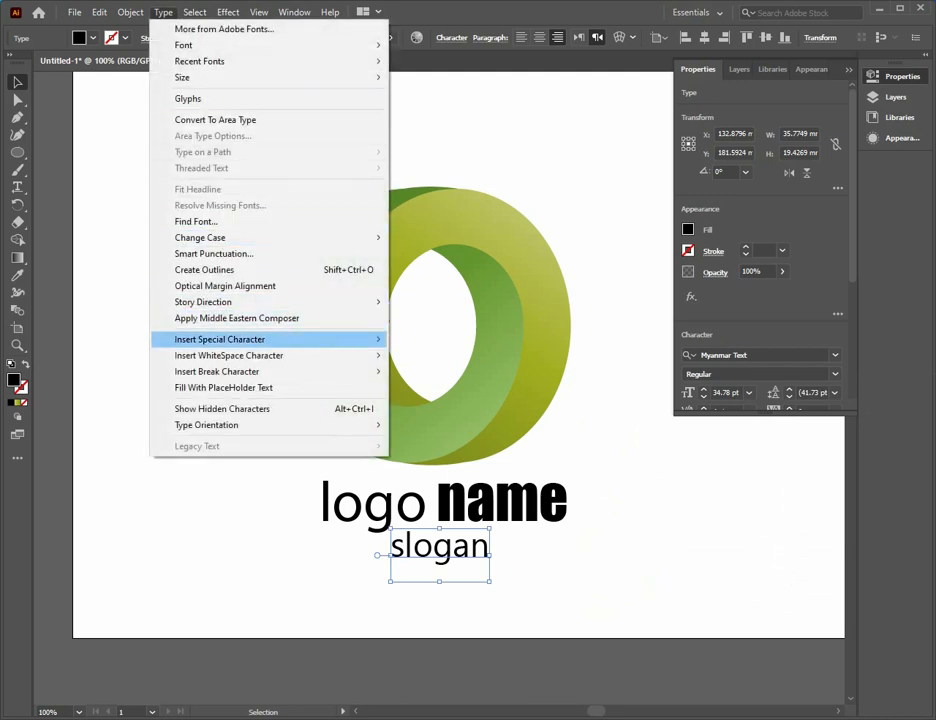
mouse_move(222, 238)
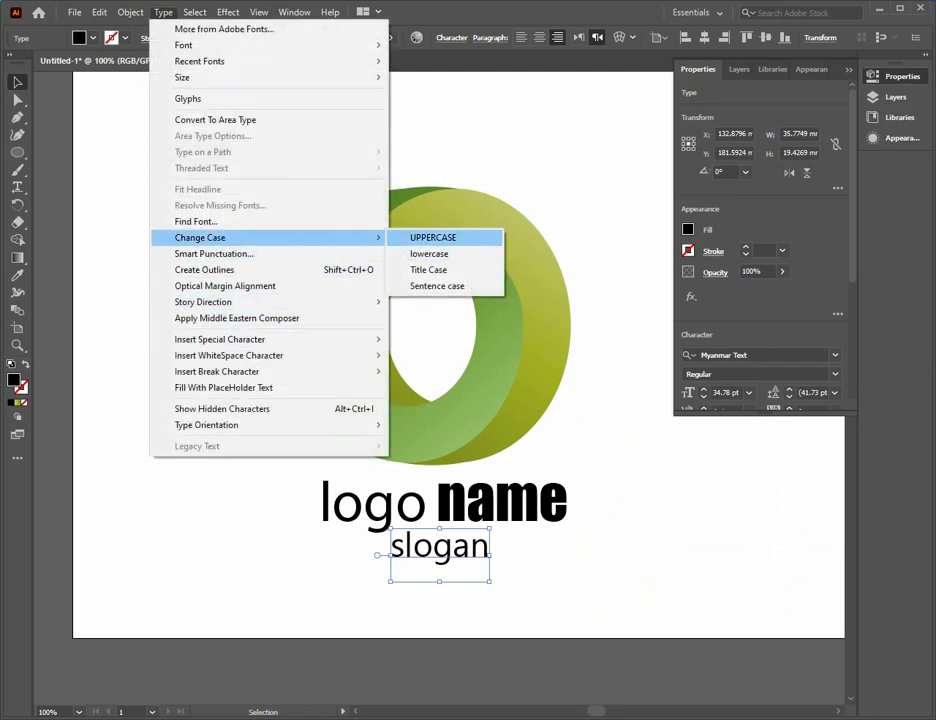
left_click(433, 237)
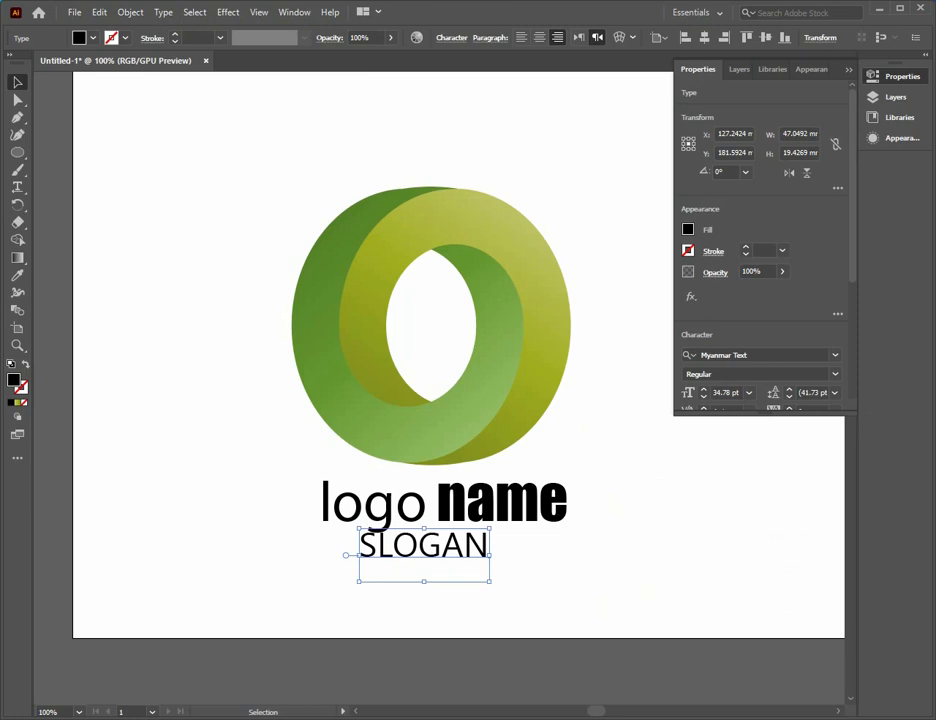
left_click_drag(424, 548, 445, 572)
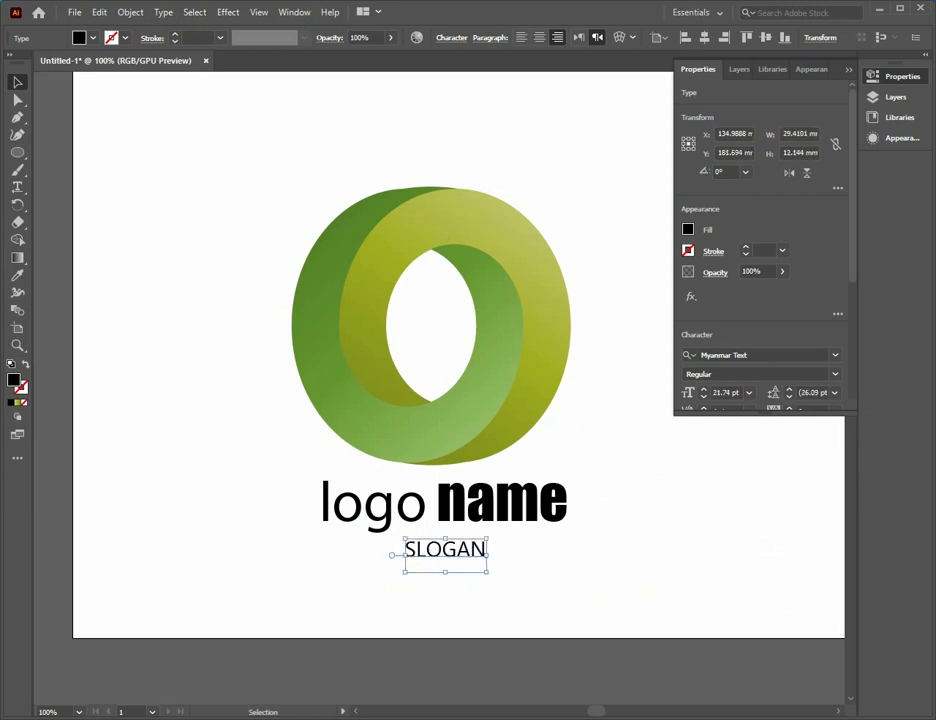
Set the tracking of the SLOGAN text to 200.
scroll(688, 219, "down", 3)
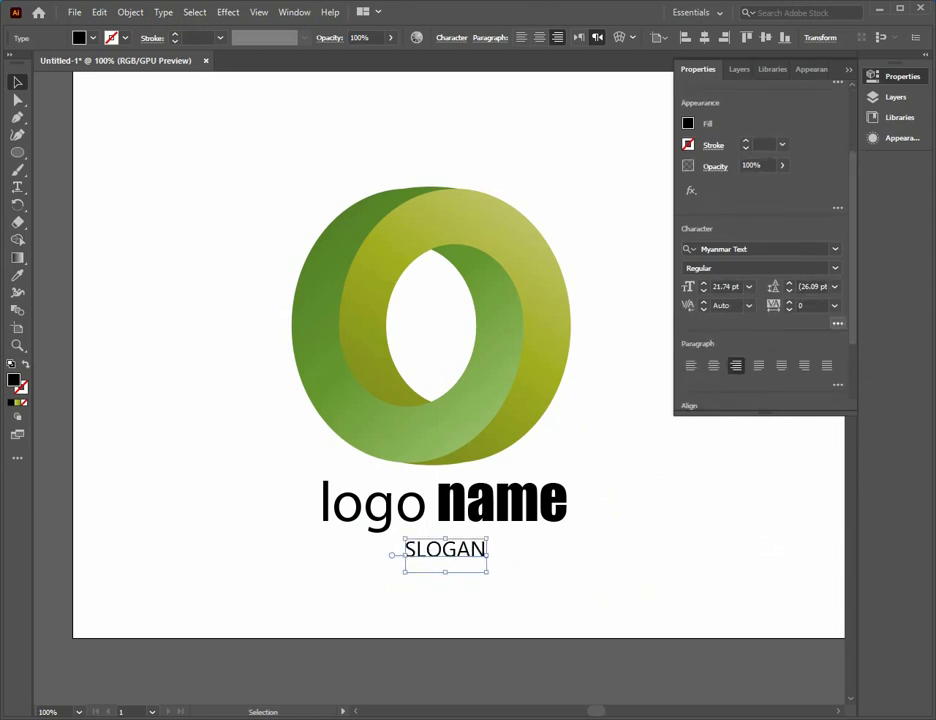
left_click(838, 323)
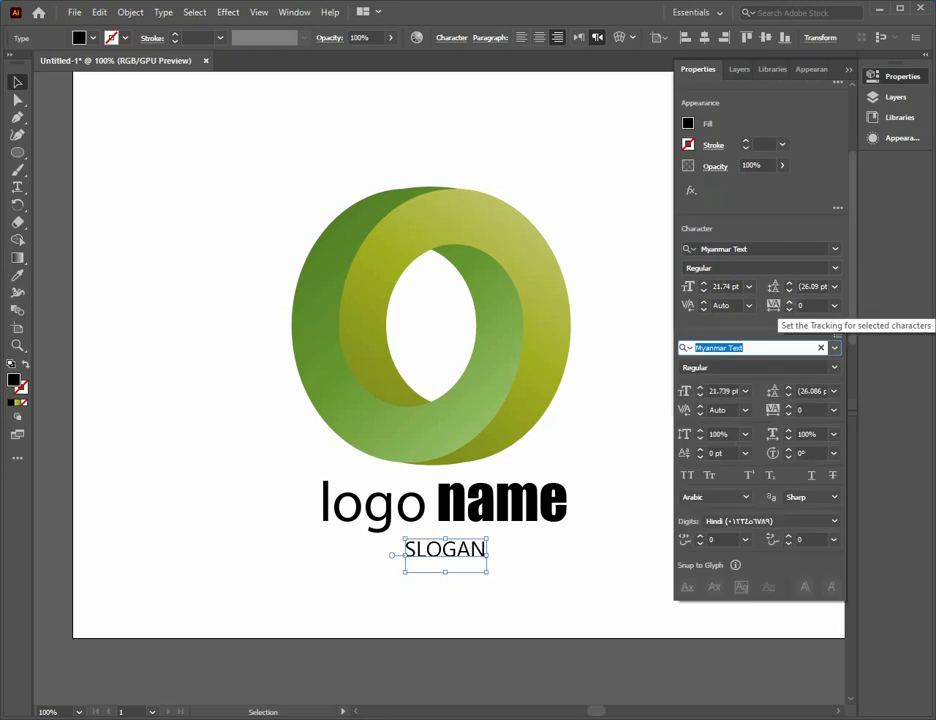
left_click(789, 308)
left_click(789, 309)
left_click(789, 309)
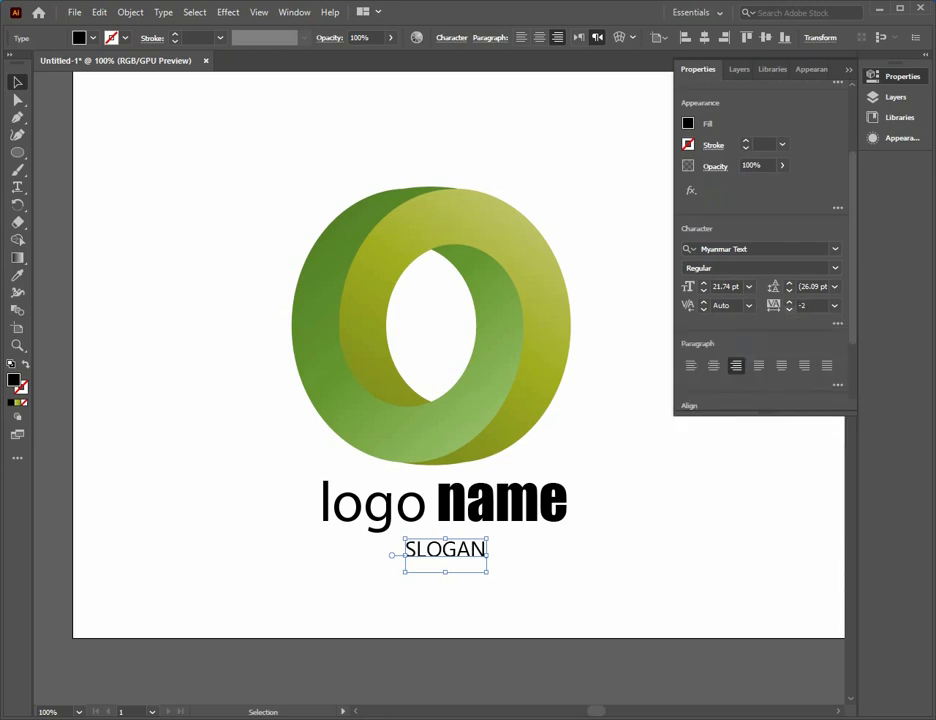
left_click(789, 302)
left_click(835, 306)
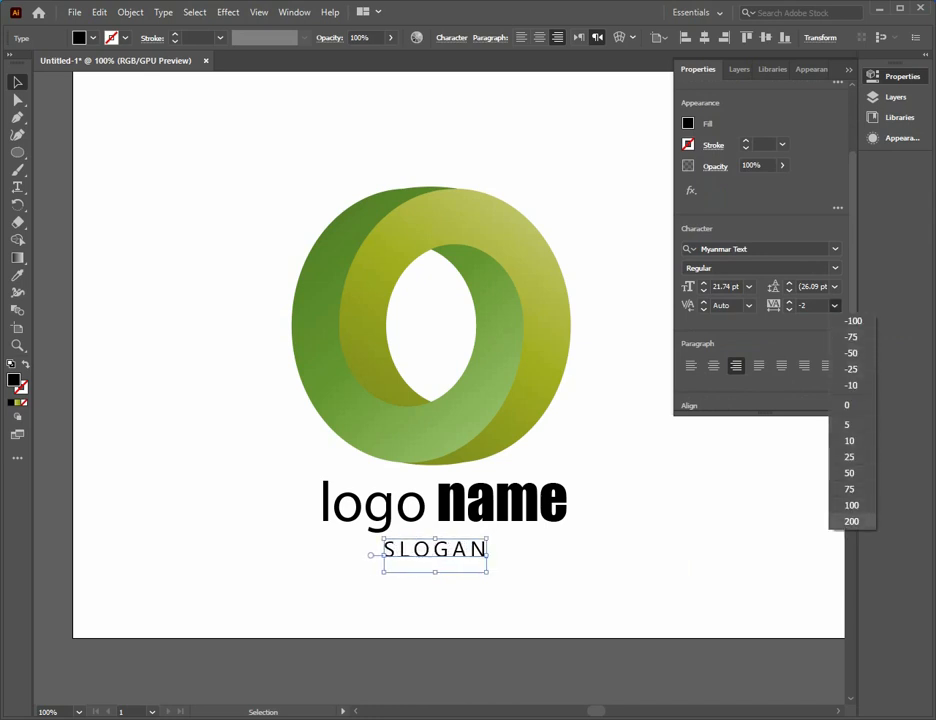
left_click(851, 521)
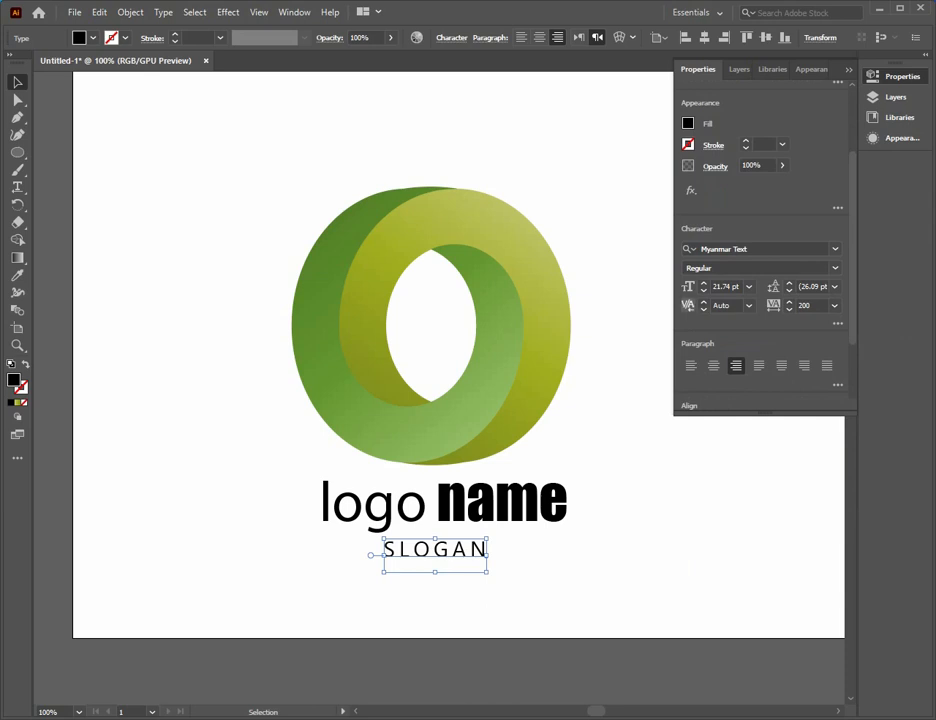
Try to lower the kerning of the SLOGAN text and set it to Auto.
left_click(704, 309)
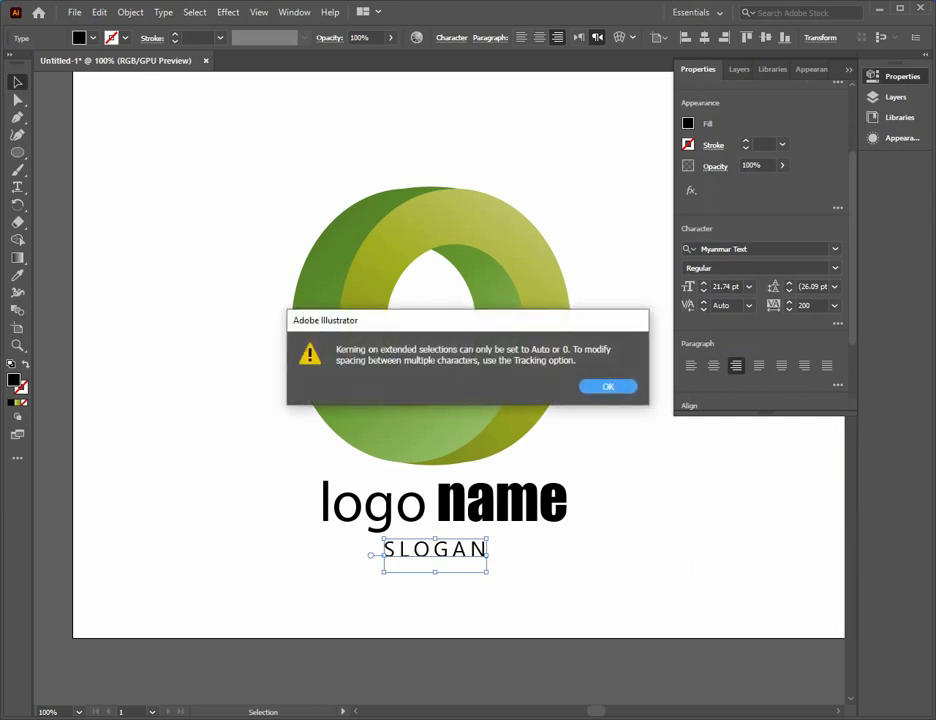
key("Return")
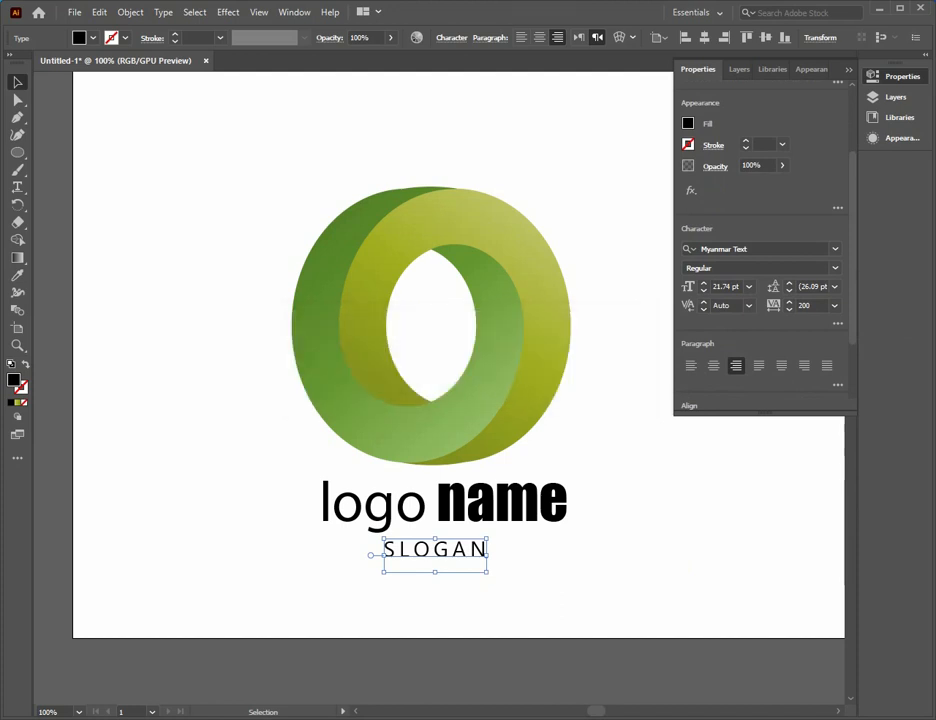
left_click(749, 305)
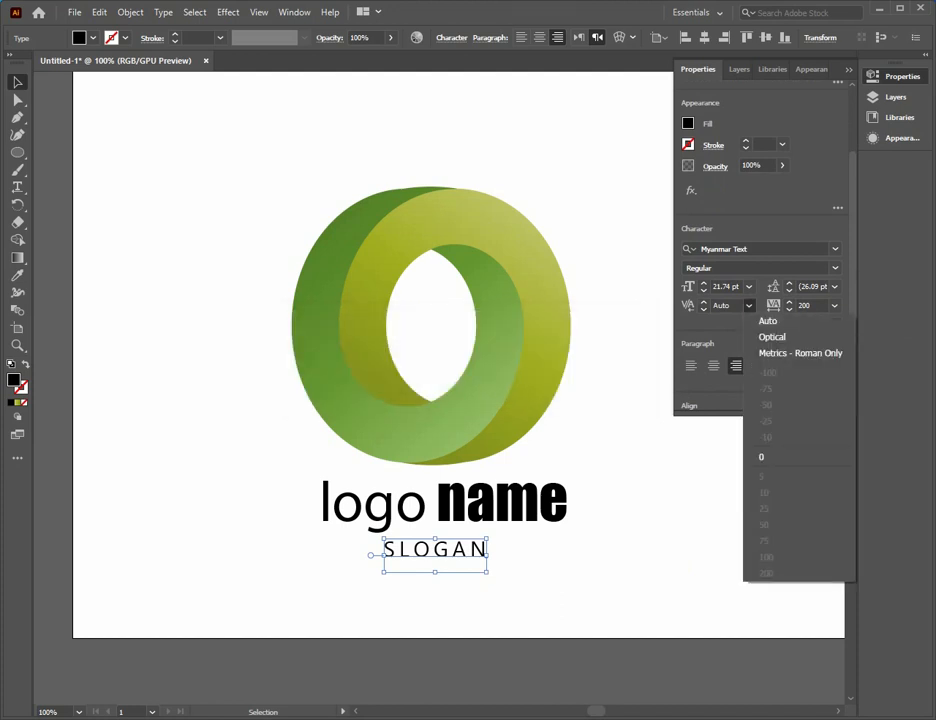
left_click(768, 321)
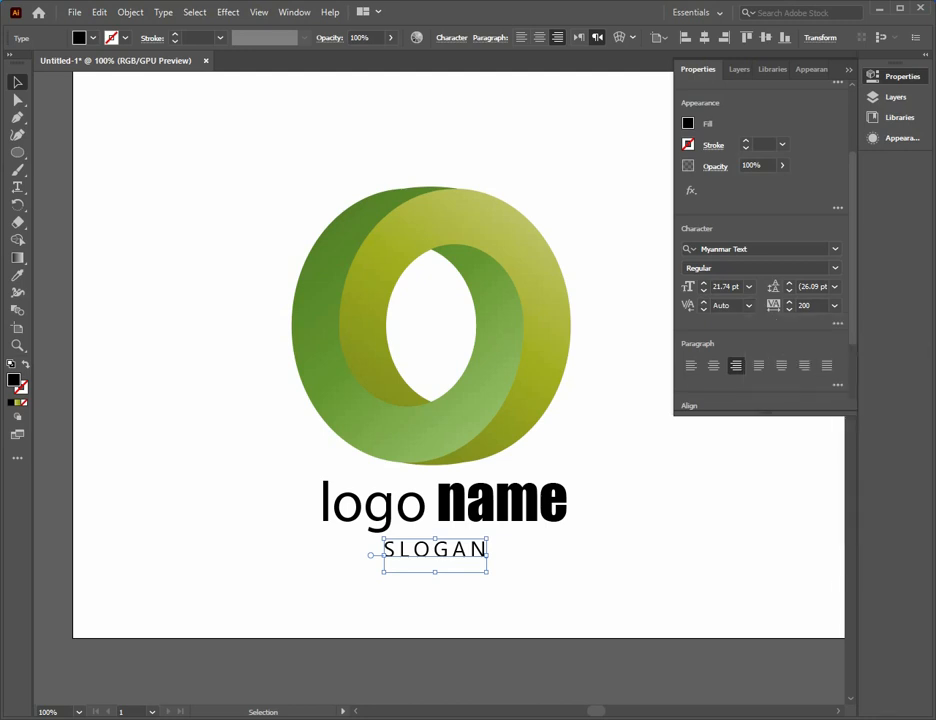
Raise the slogan's tracking in small increments to 313.
left_click(775, 306)
key("Up")
key("Up")
key("Up")
key("Up")
key("Up")
key("Up")
key("Up")
key("Up")
key("Up")
key("Up")
key("Up")
key("Up")
key("Up")
key("Up")
key("Up")
key("Up")
key("Up")
key("Up")
key("Up")
key("Up")
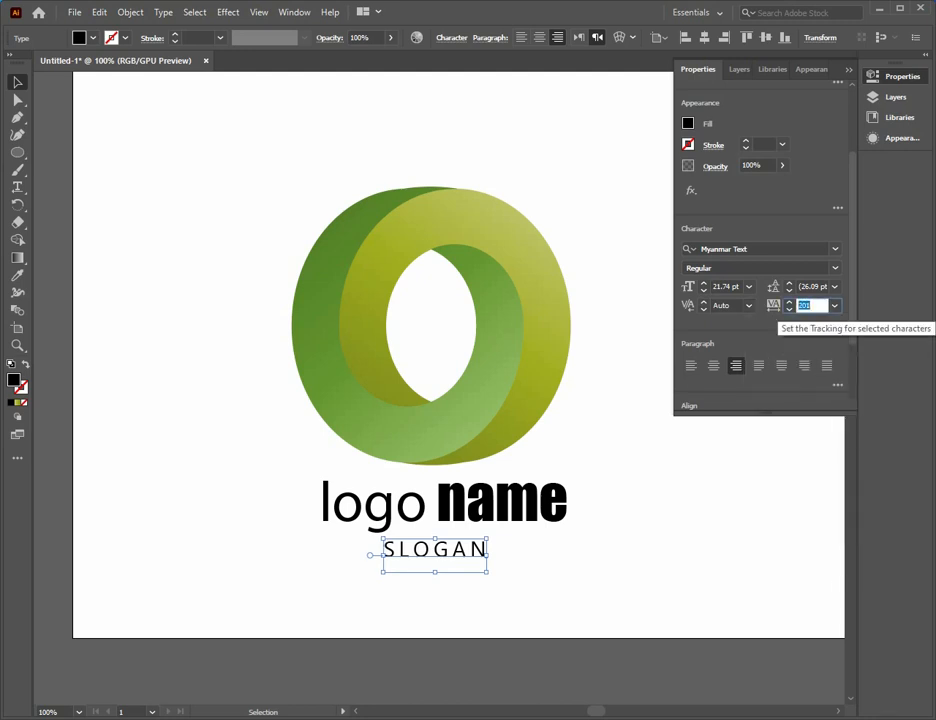
key("Up")
key("Up")
key("Up")
key("Up")
key("Up")
key("Up")
key("Up")
key("Up")
key("Up")
key("Up")
key("Up")
key("Up")
key("Up")
key("Up")
key("Up")
key("Up")
key("Up")
key("Up")
key("Up")
key("Up")
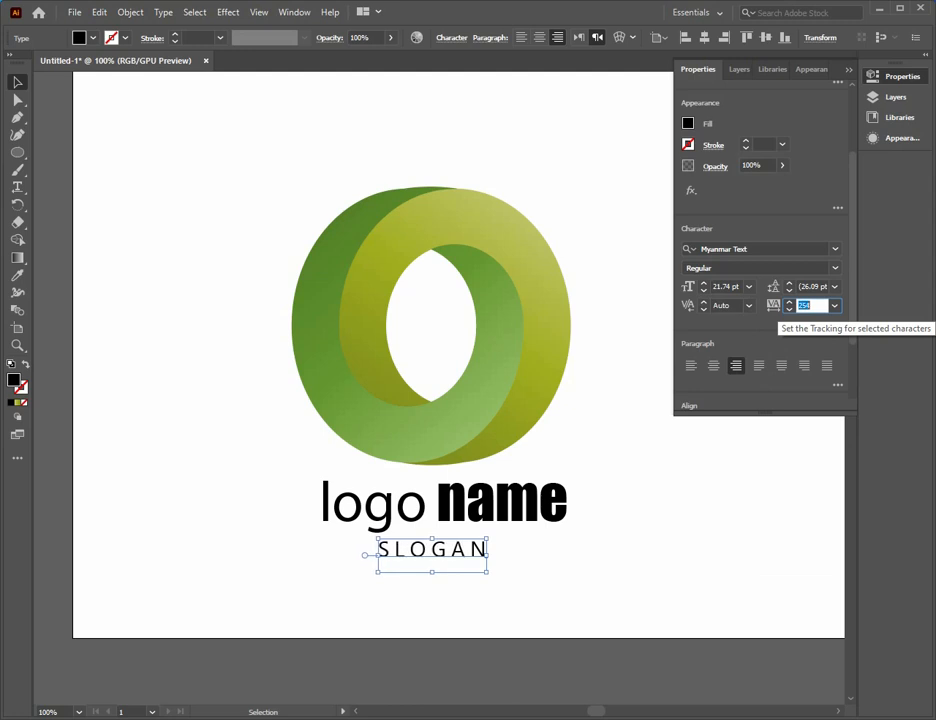
key("Up")
key("Up")
key("Up")
key("Up")
key("Up")
key("Up")
key("Up")
key("Up")
key("Up")
key("Up")
key("Up")
key("Up")
key("Up")
key("Up")
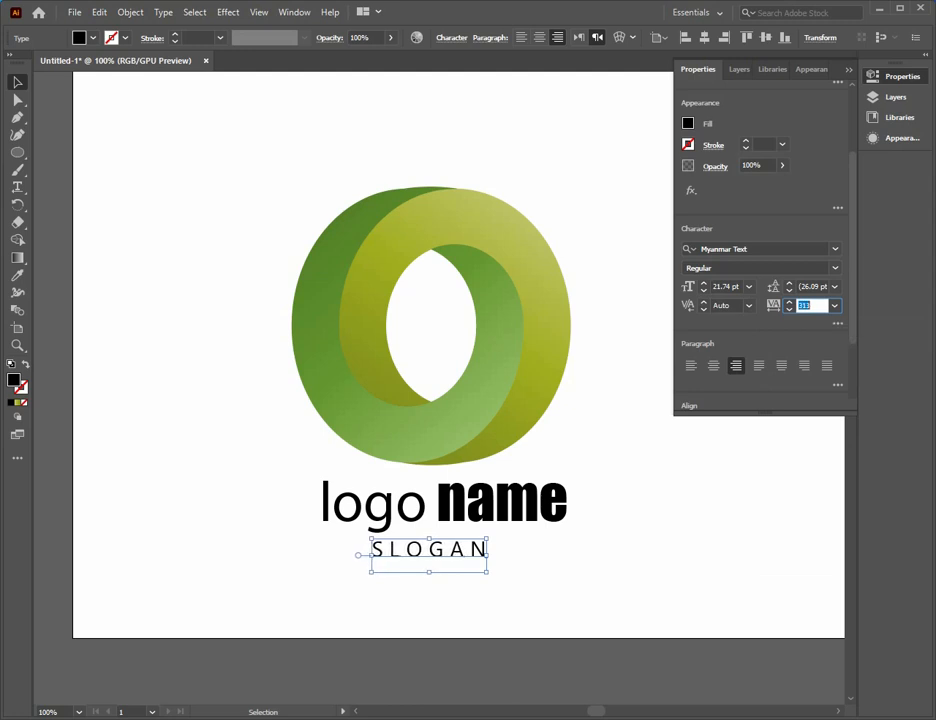
Set the slogan's tracking to 500 after trying 200, and centre the text under the logo name.
type("200")
key("Return")
type("500")
key("Return")
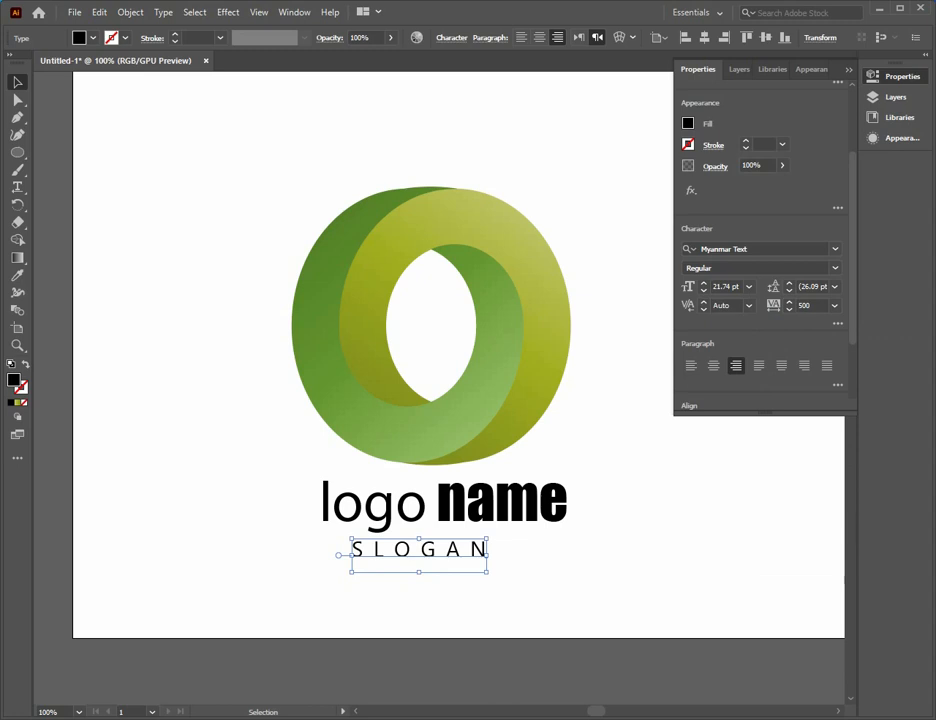
left_click_drag(428, 550, 453, 549)
key("ctrl+shift+a")
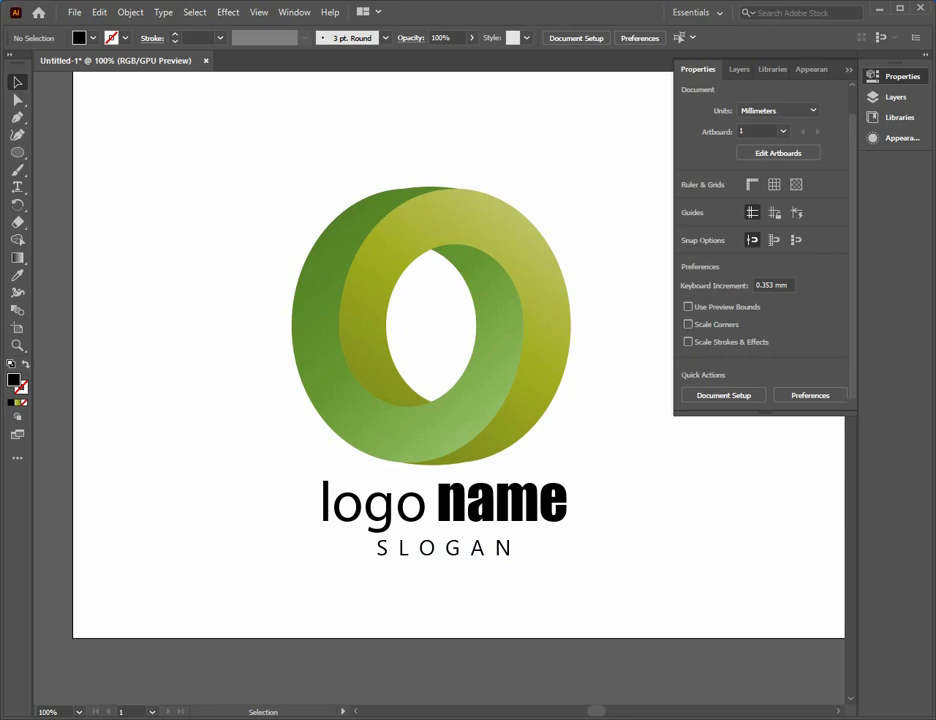
Convert the logo name to uppercase and shift it slightly so it is centred between the O and the slogan.
left_click(484, 505)
left_click(163, 12)
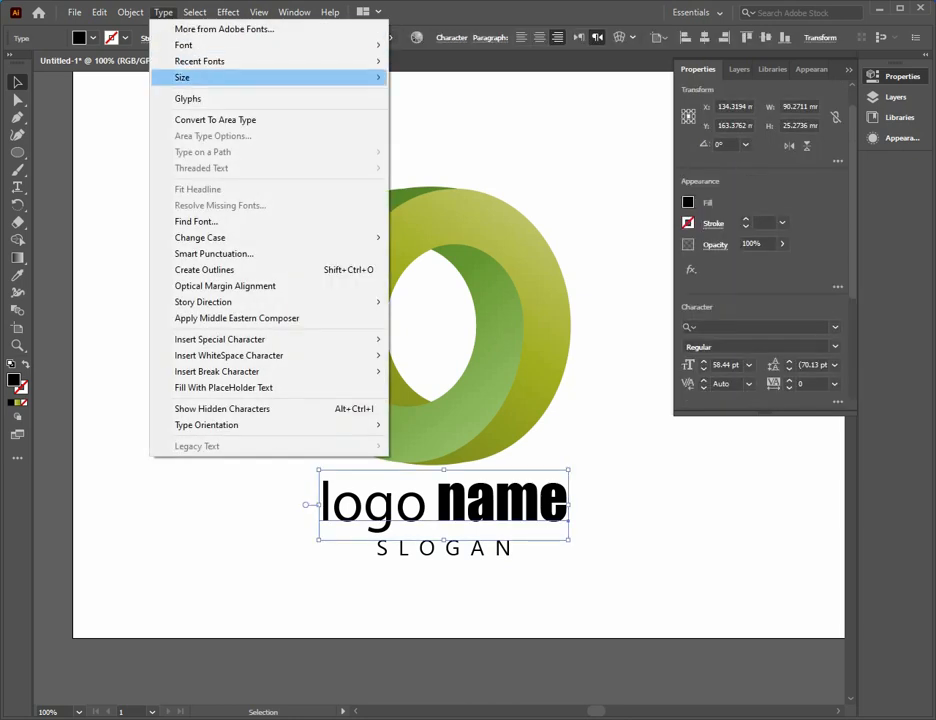
mouse_move(250, 238)
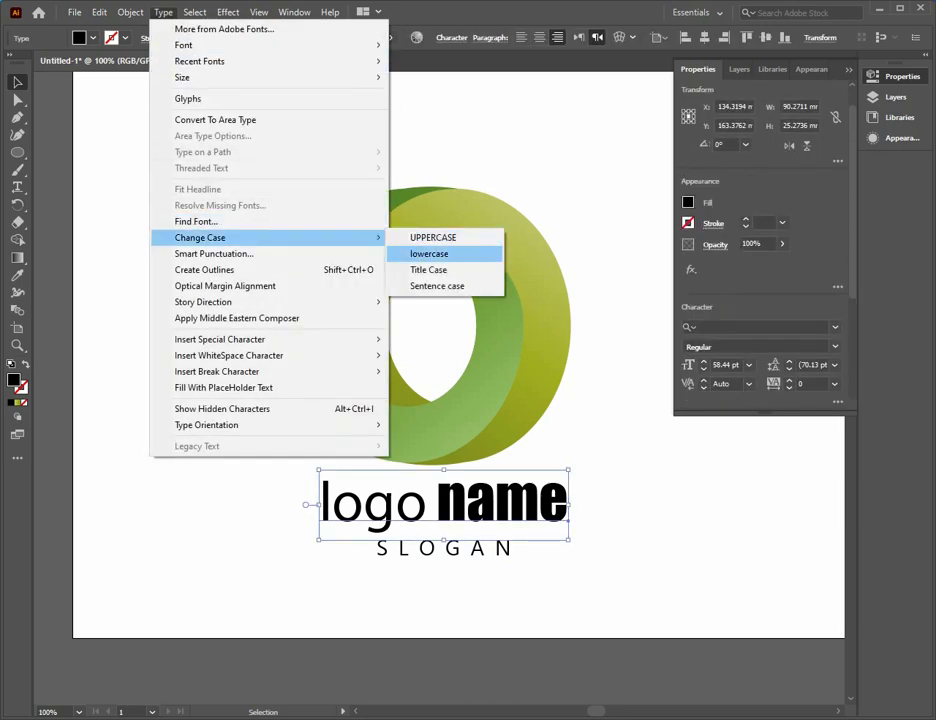
left_click(433, 237)
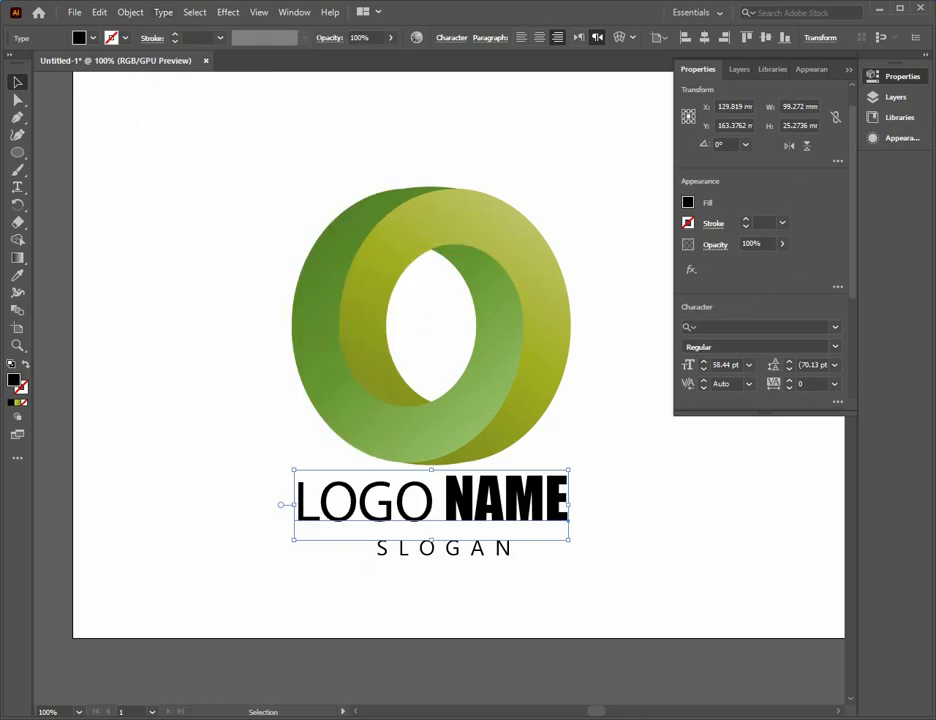
left_click(630, 505)
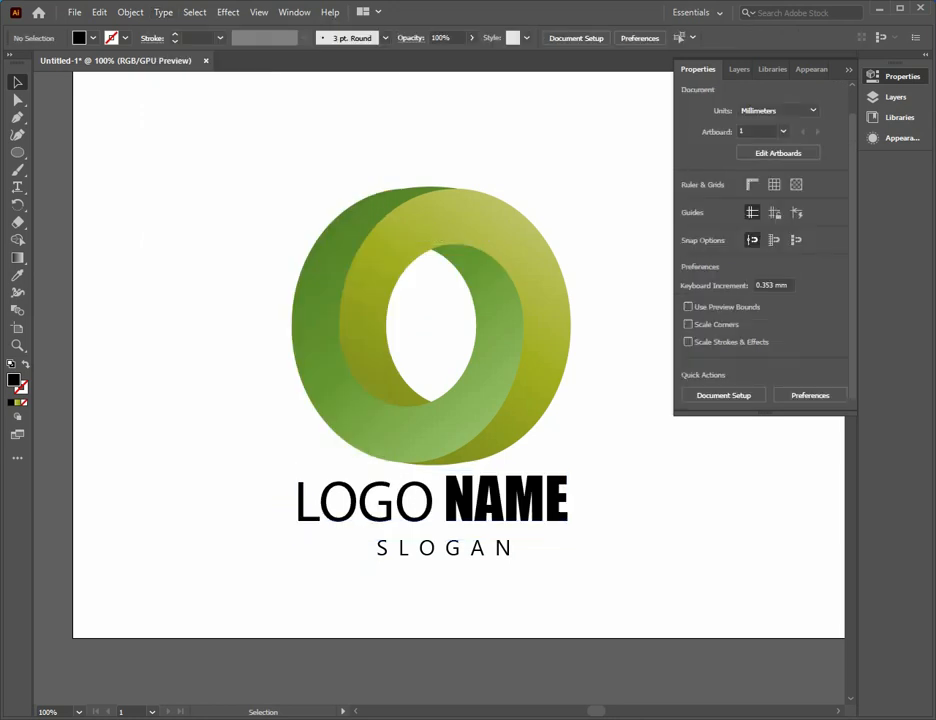
left_click_drag(508, 502, 517, 505)
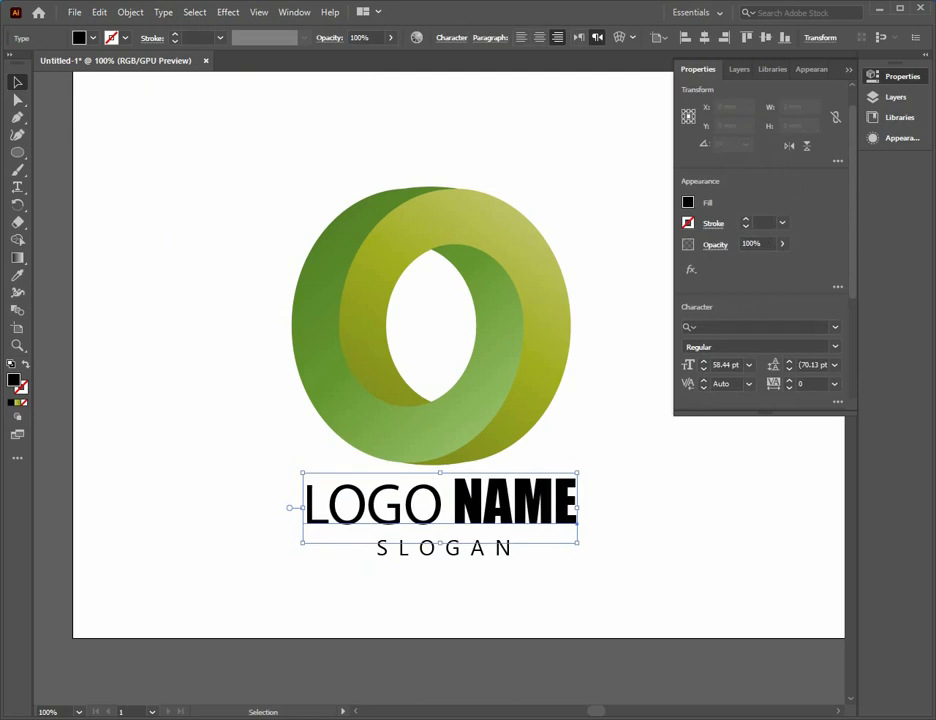
left_click(630, 507)
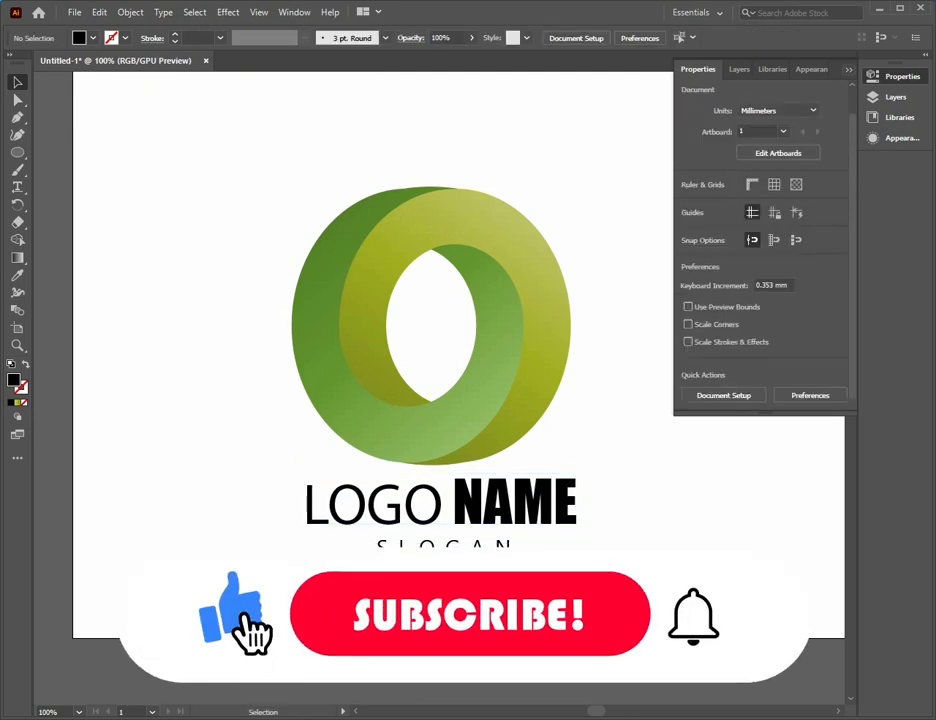
Collapse the expanded properties to uncover the two gradient circles, and convert the logo name text to outlines.
left_click(849, 69)
left_click(515, 504)
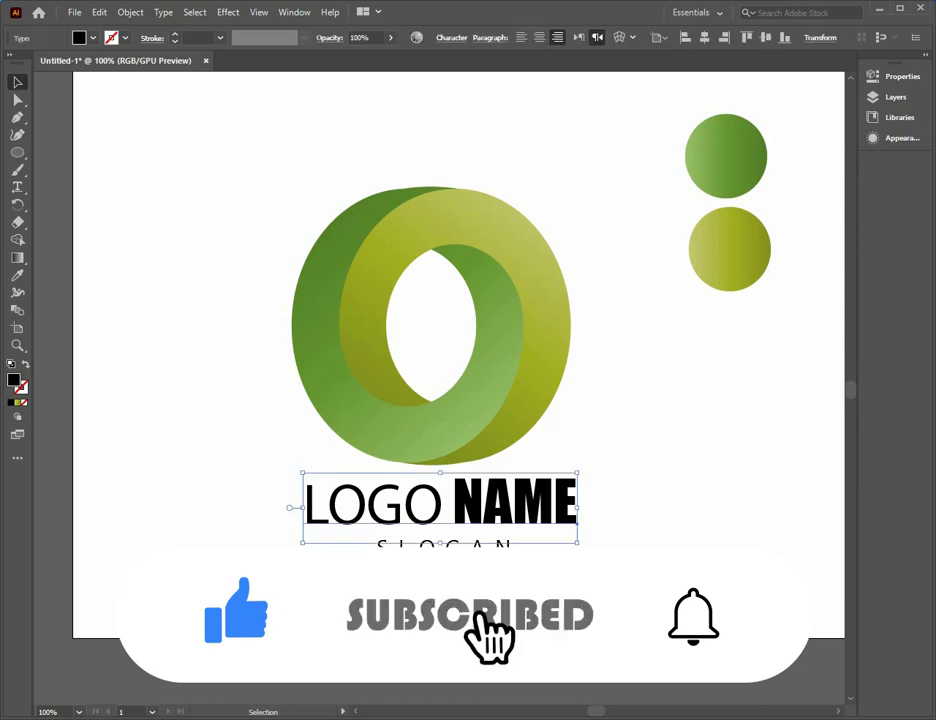
right_click(476, 509)
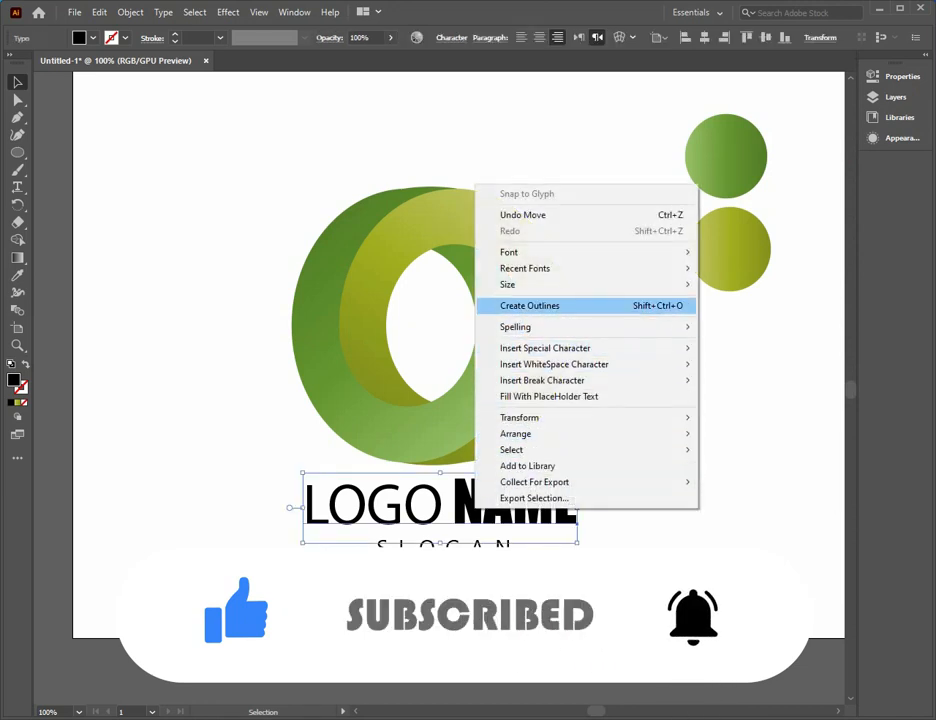
left_click(530, 306)
left_click(640, 400)
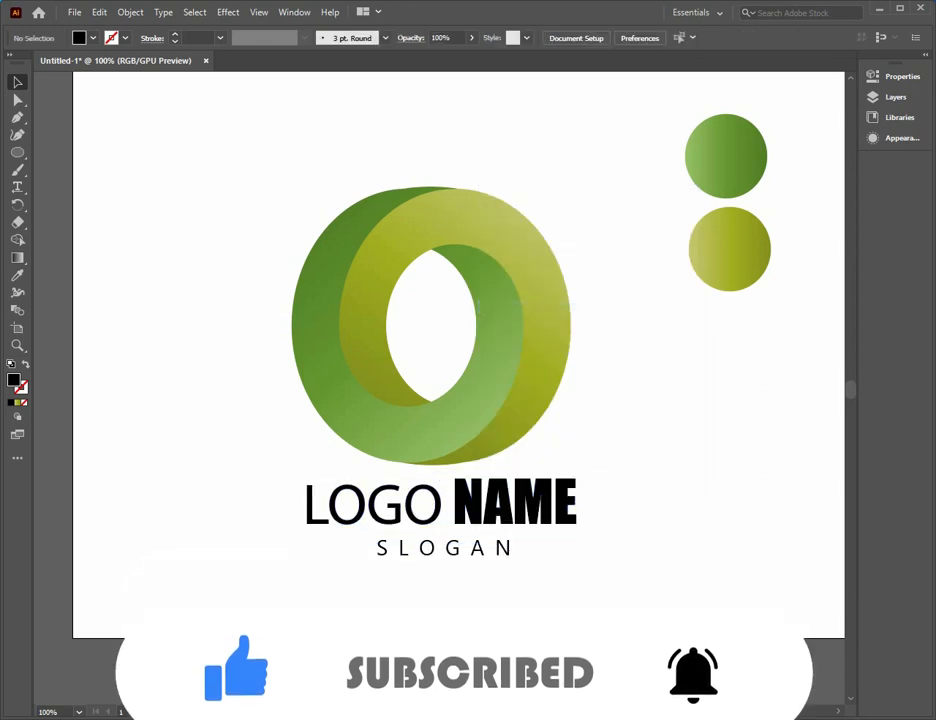
Try filling the whole outlined logo name with the green circle's gradient using the Eyedropper, and undo the fill.
left_click(500, 503)
key("i")
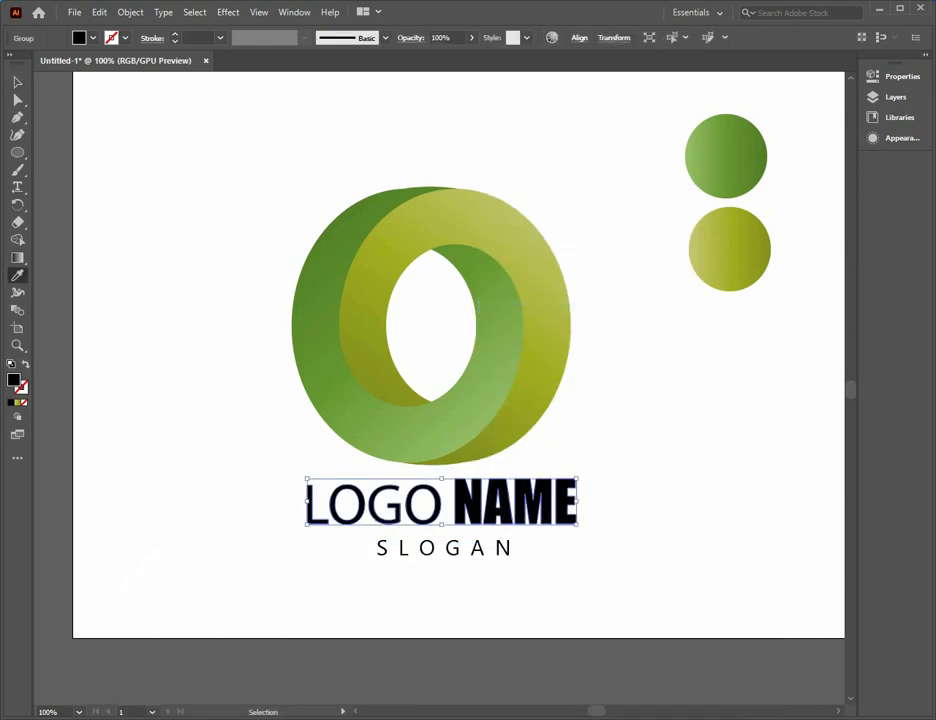
left_click(728, 158)
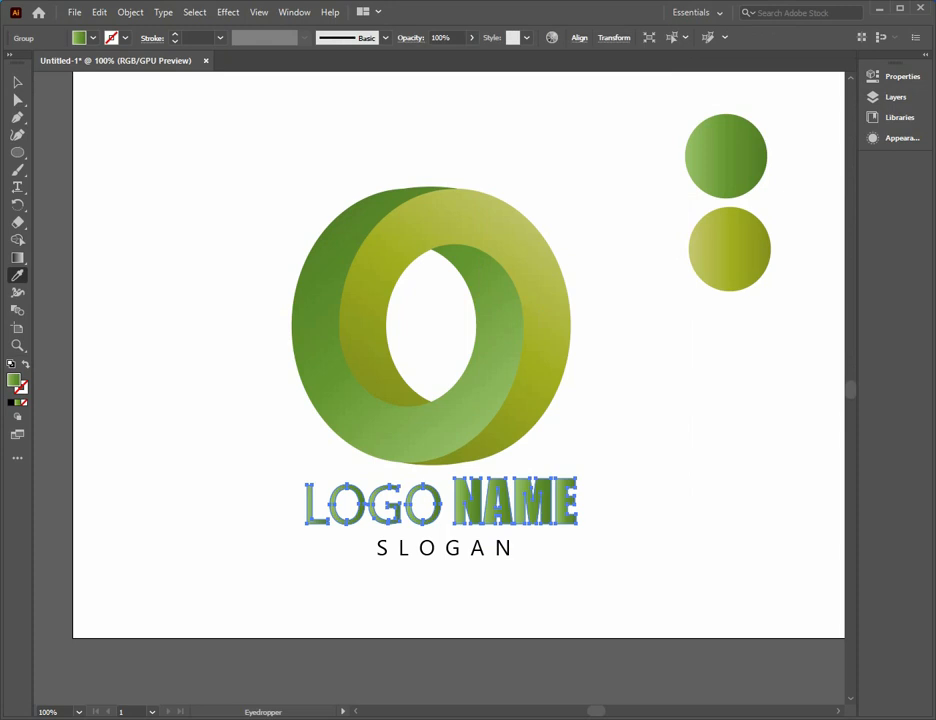
key("ctrl+z")
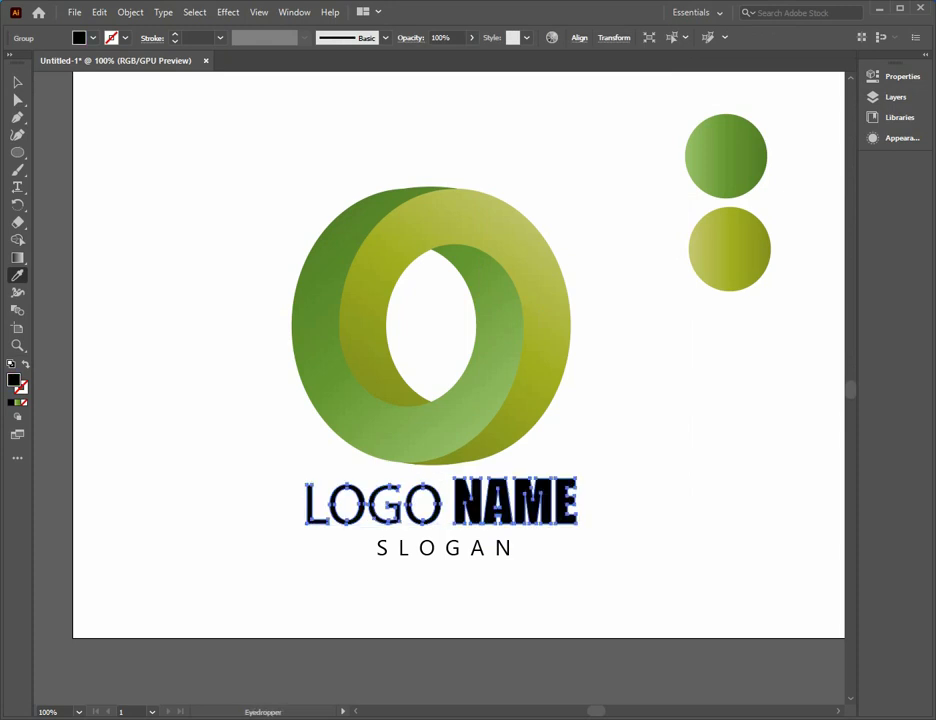
key("v")
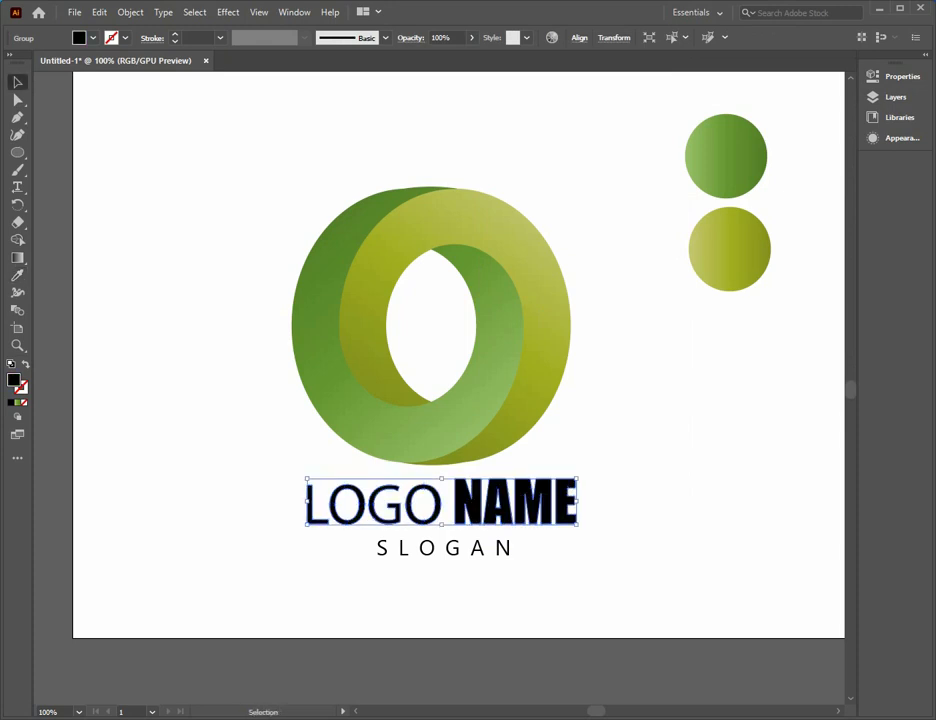
Ungroup the outlined logo name so its letters can be selected individually.
right_click(473, 510)
left_click(518, 377)
left_click(640, 385)
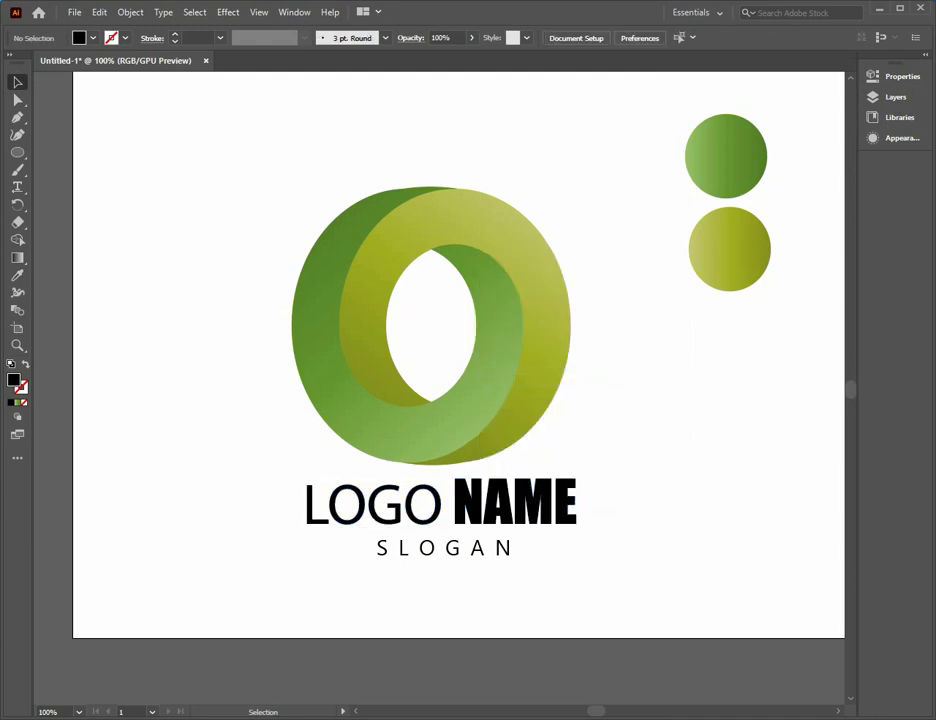
left_click(436, 508)
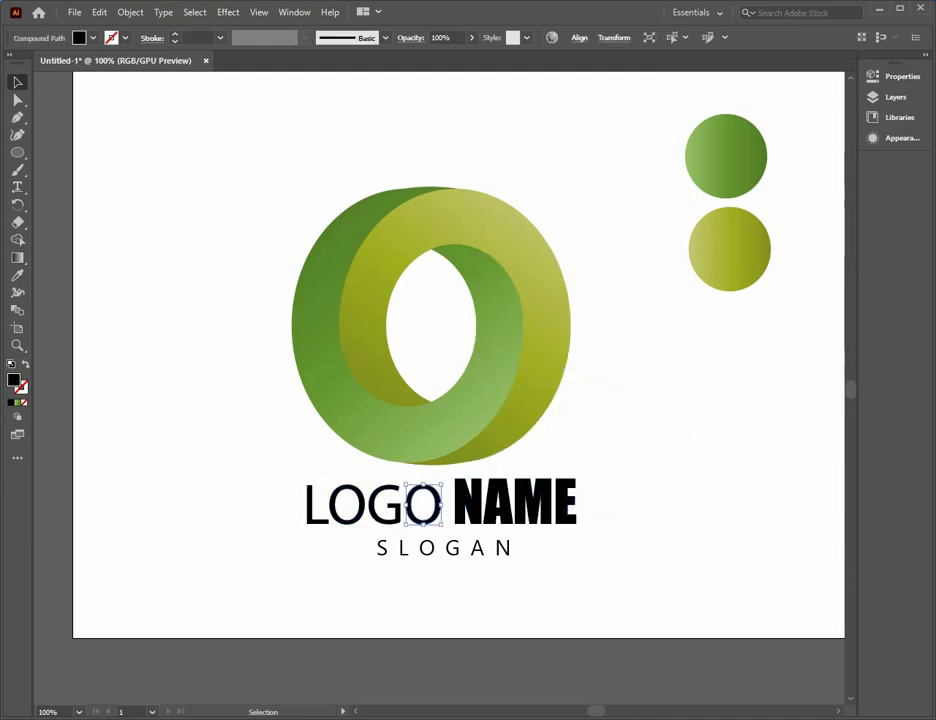
Fill only the letters of LOGO with the green circle's gradient using the Eyedropper.
left_click_drag(272, 459, 578, 522)
left_click_drag(297, 523, 427, 502)
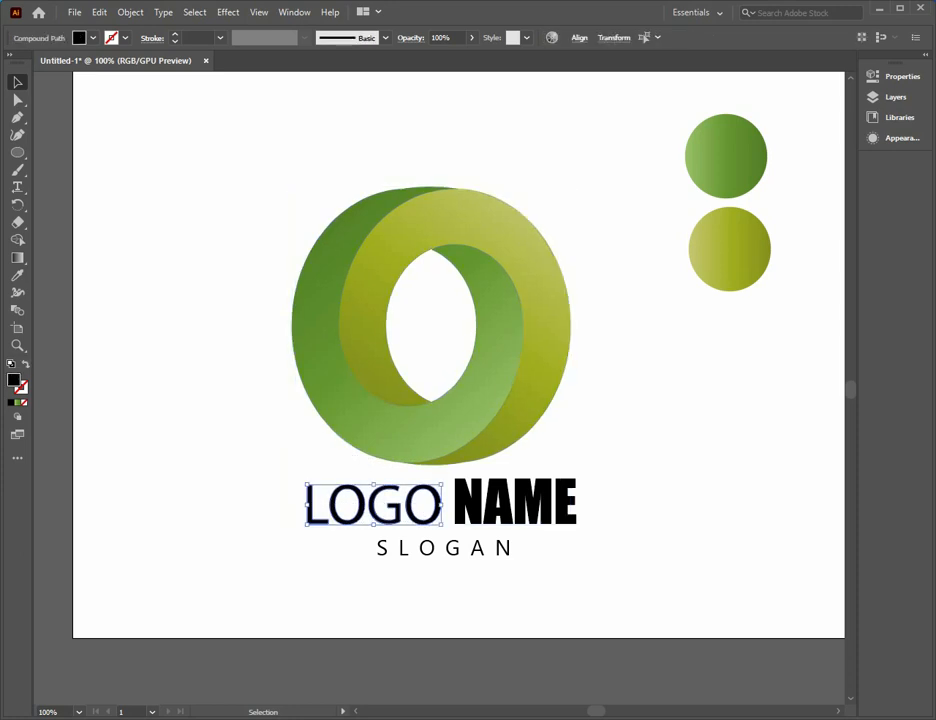
key("i")
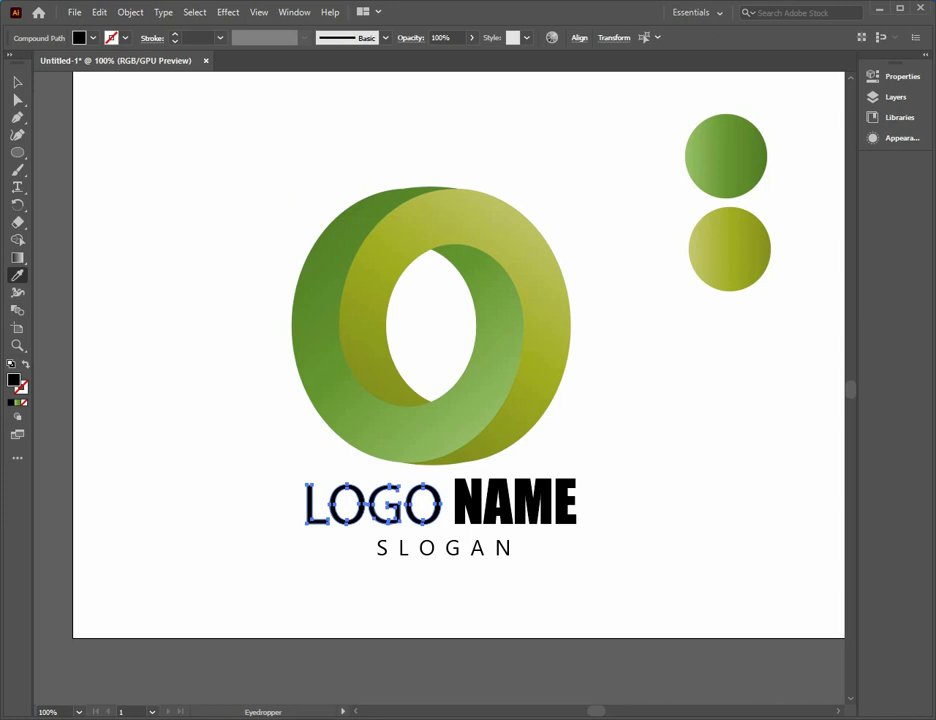
left_click(726, 157)
key("v")
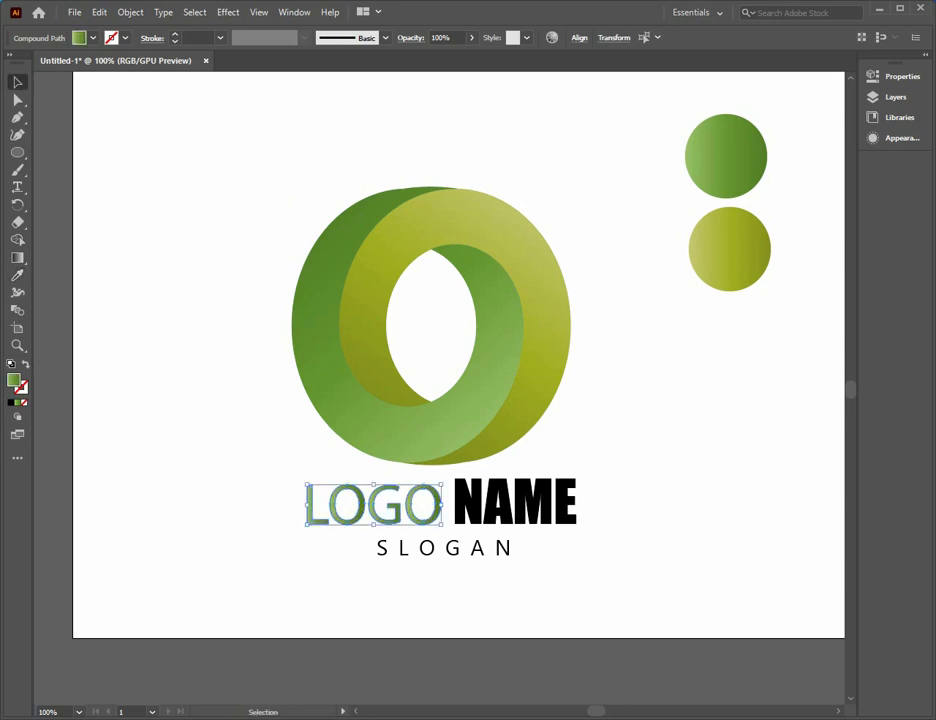
left_click(650, 496)
Fill the letters of NAME with the green gradient sampled from the O-shaped logo using the Eyedropper.
left_click_drag(650, 496, 466, 491)
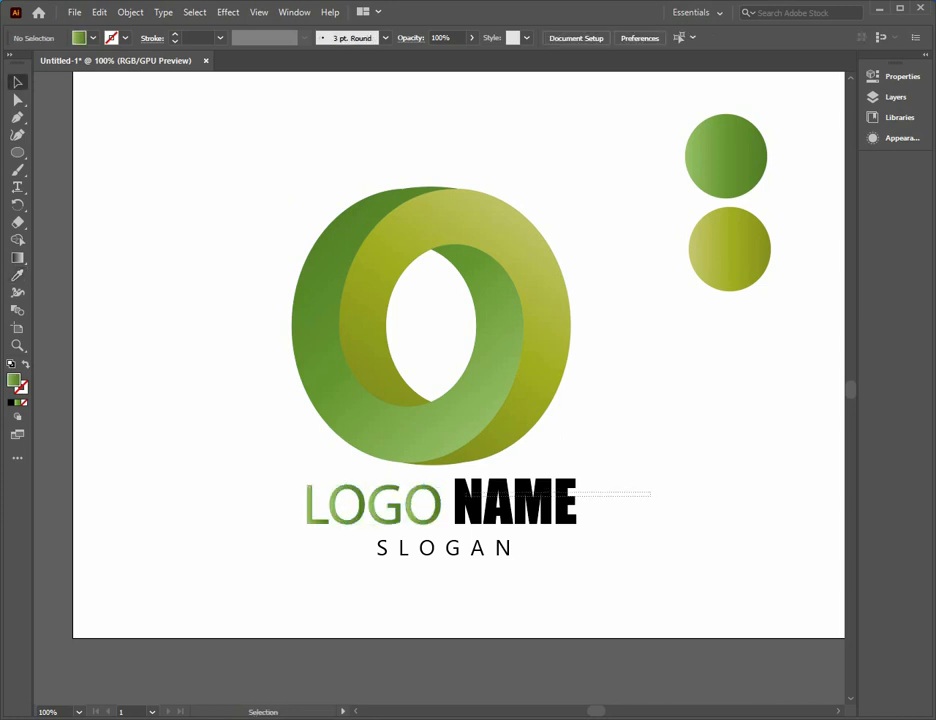
left_click_drag(575, 493, 568, 492)
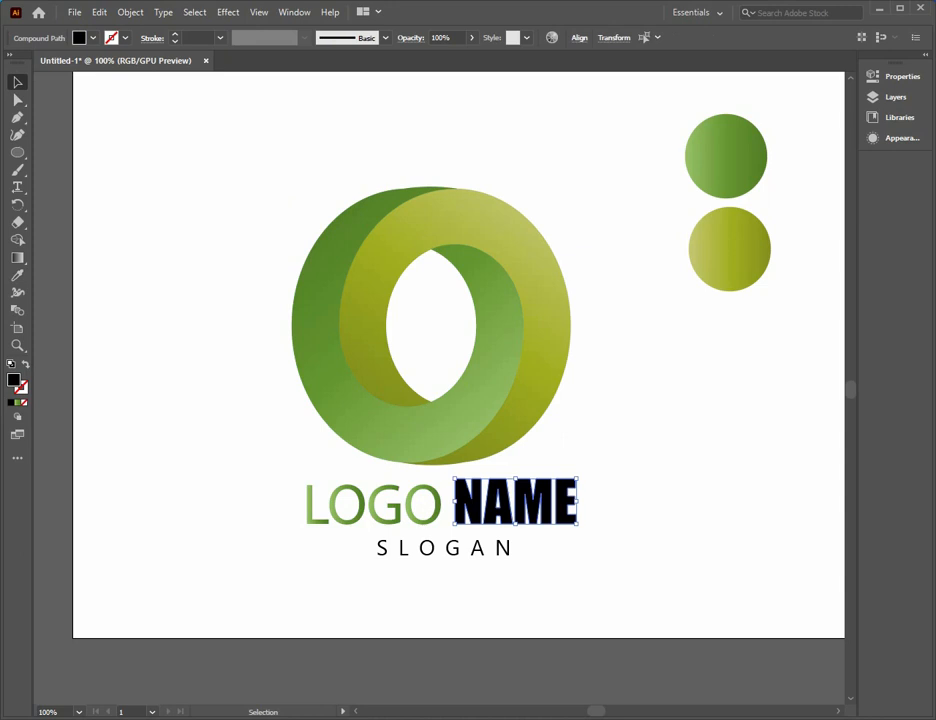
left_click(17, 275)
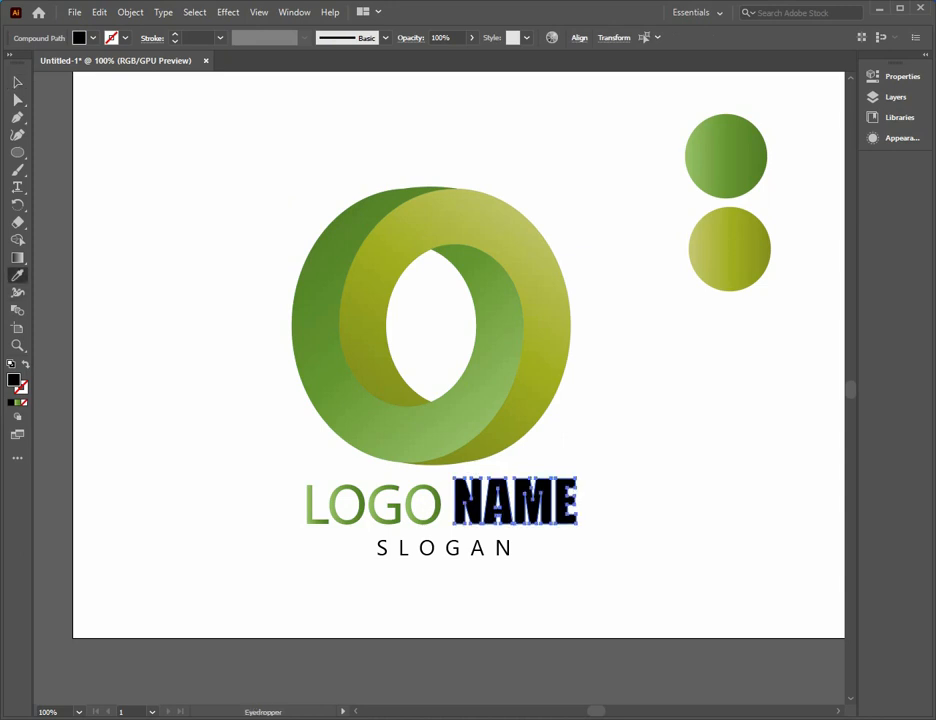
left_click(360, 370)
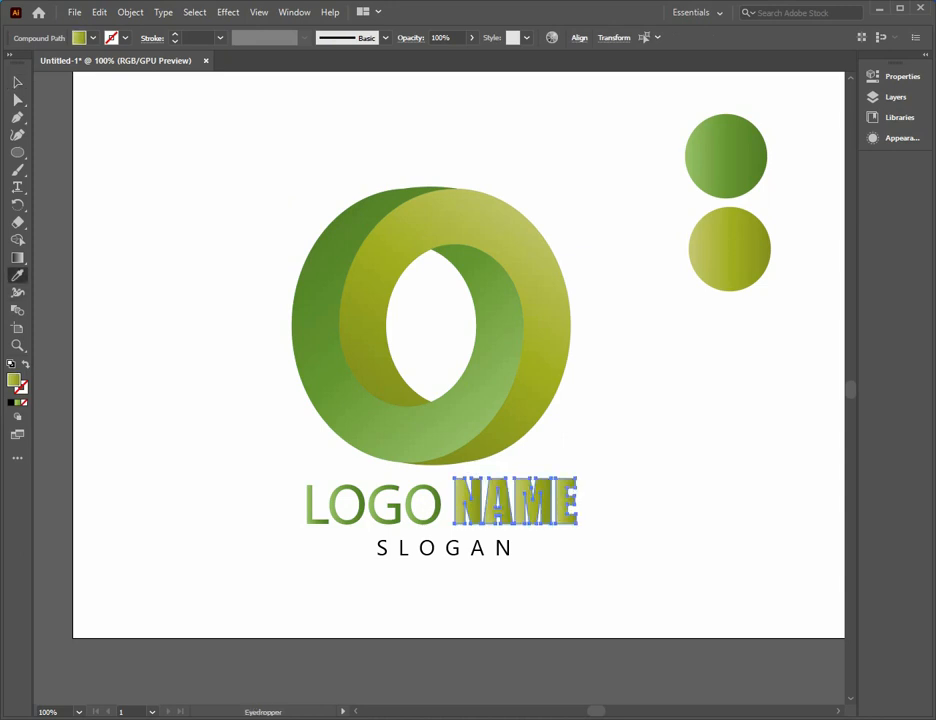
left_click(343, 370)
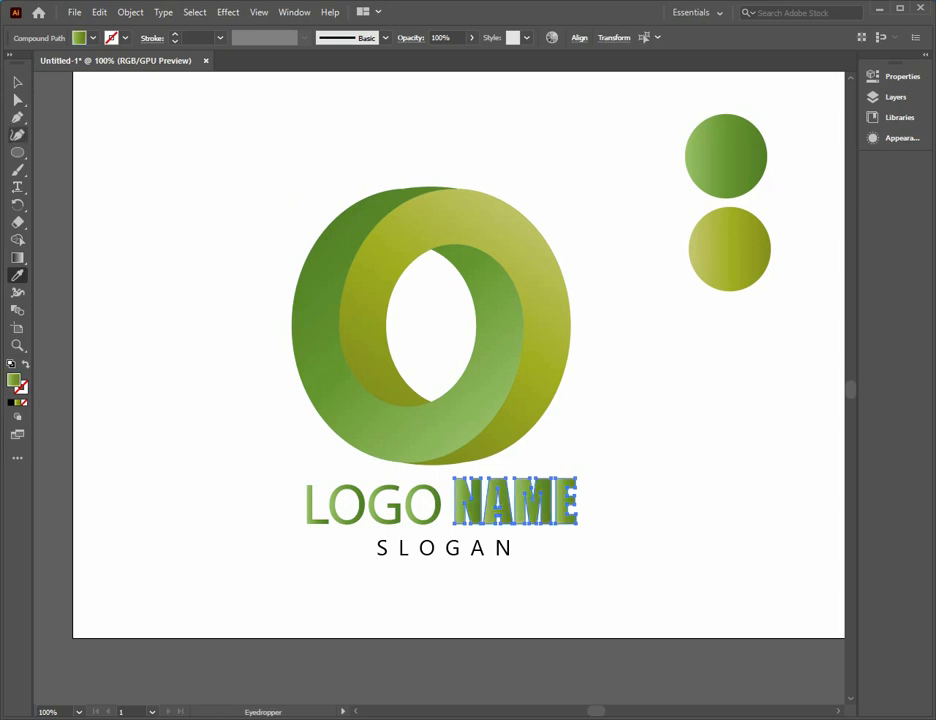
Replace the fill of the LOGO letters with the olive circle's gradient using the Eyedropper.
key("v")
left_click_drag(259, 497, 312, 516)
key("i")
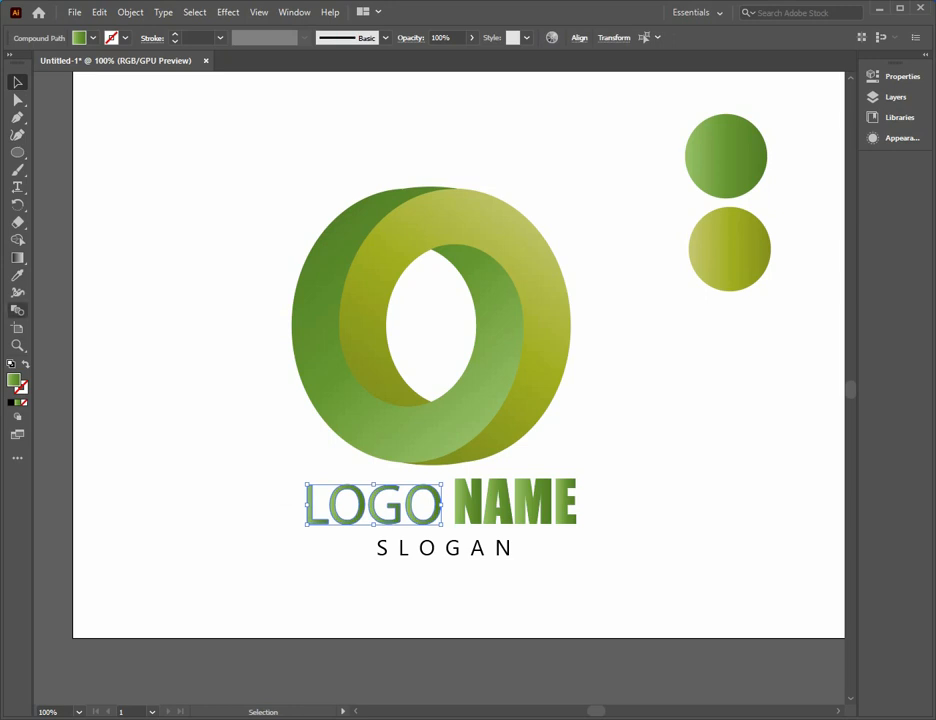
left_click(729, 249)
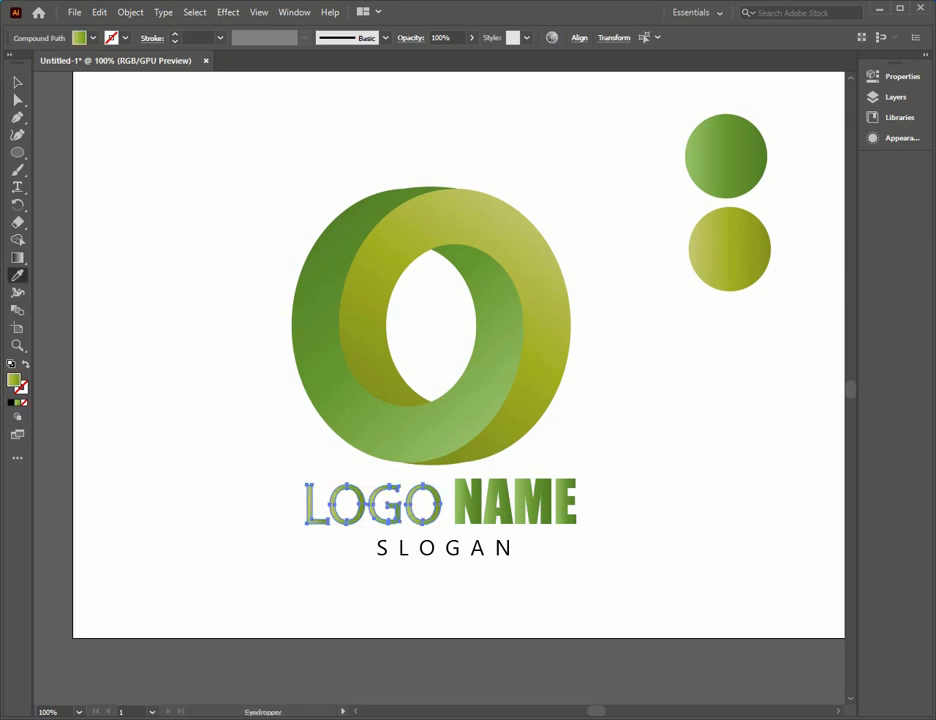
key("v")
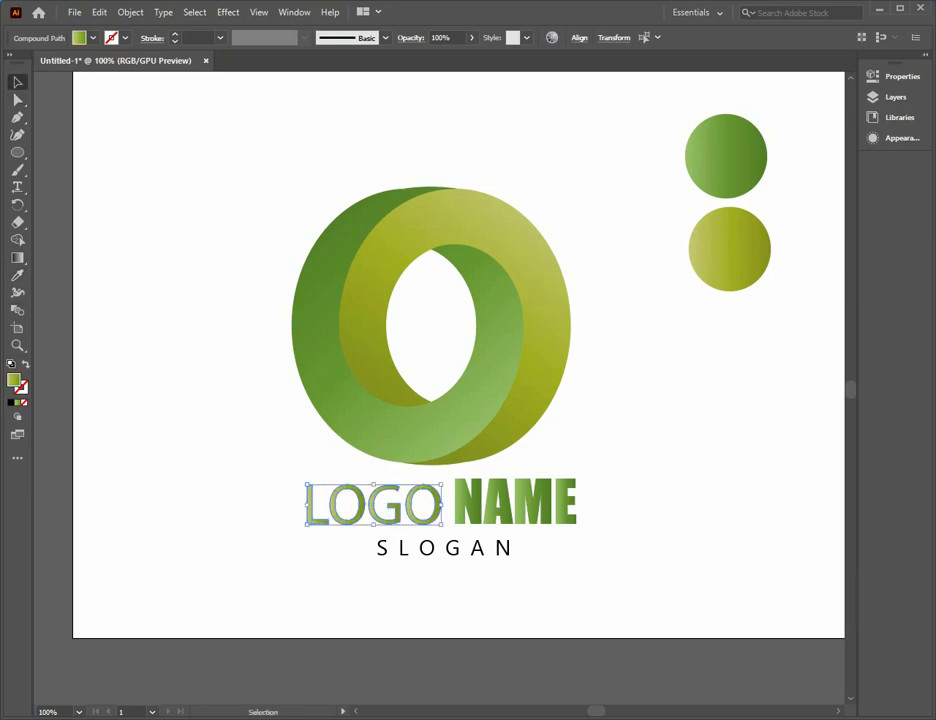
key("ctrl+shift+a")
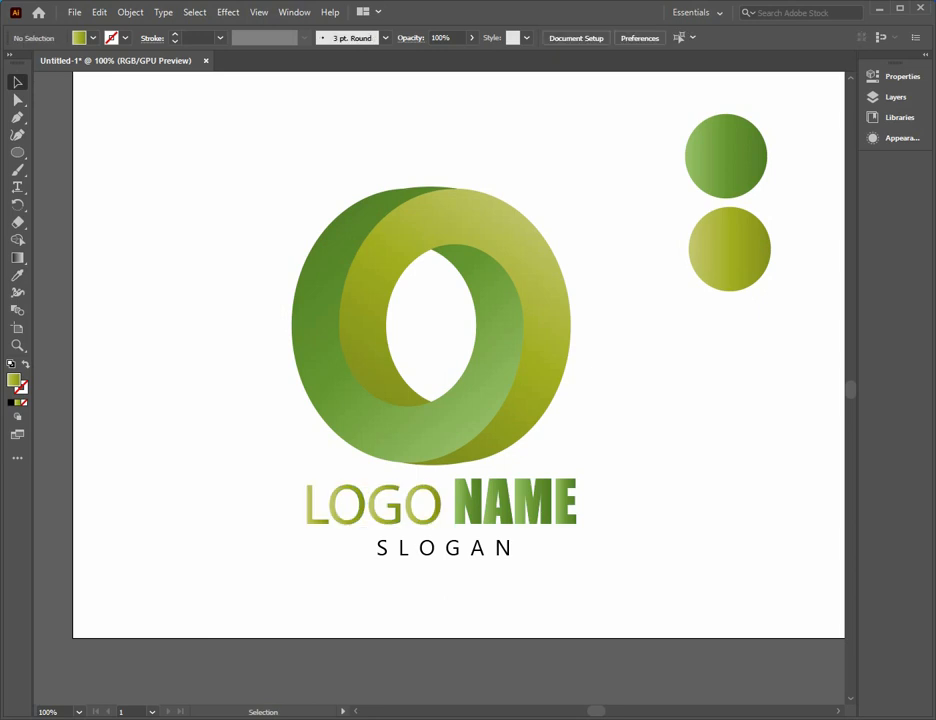
left_click_drag(258, 496, 318, 514)
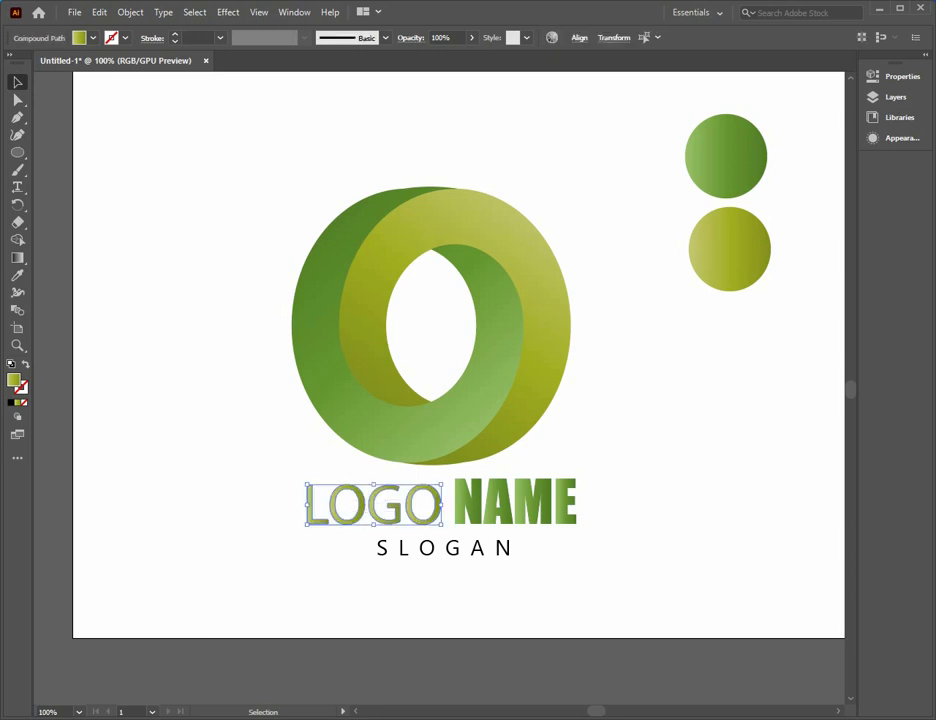
right_click(331, 510)
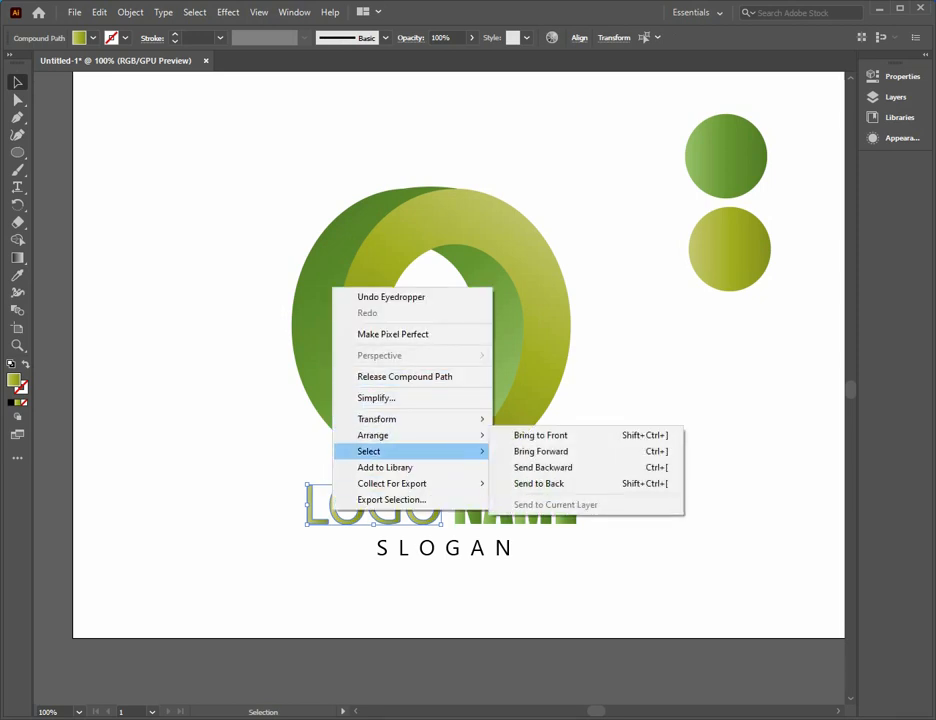
mouse_move(400, 451)
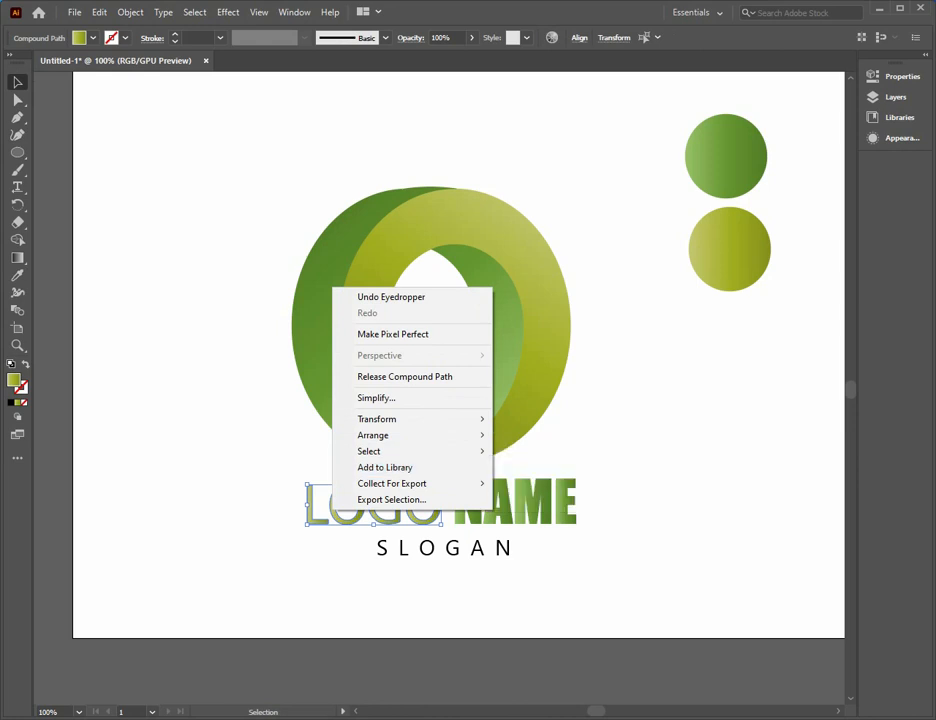
left_click(640, 430)
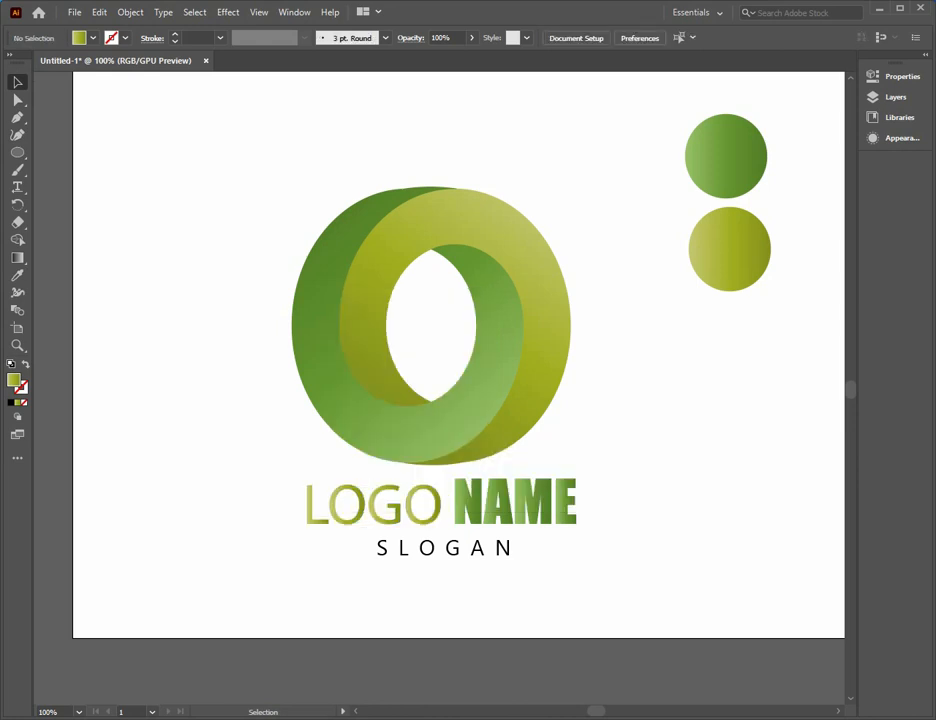
Try redrawing the olive gradient diagonally across the first O of LOGO, and undo the change.
left_click(347, 505)
left_click(17, 258)
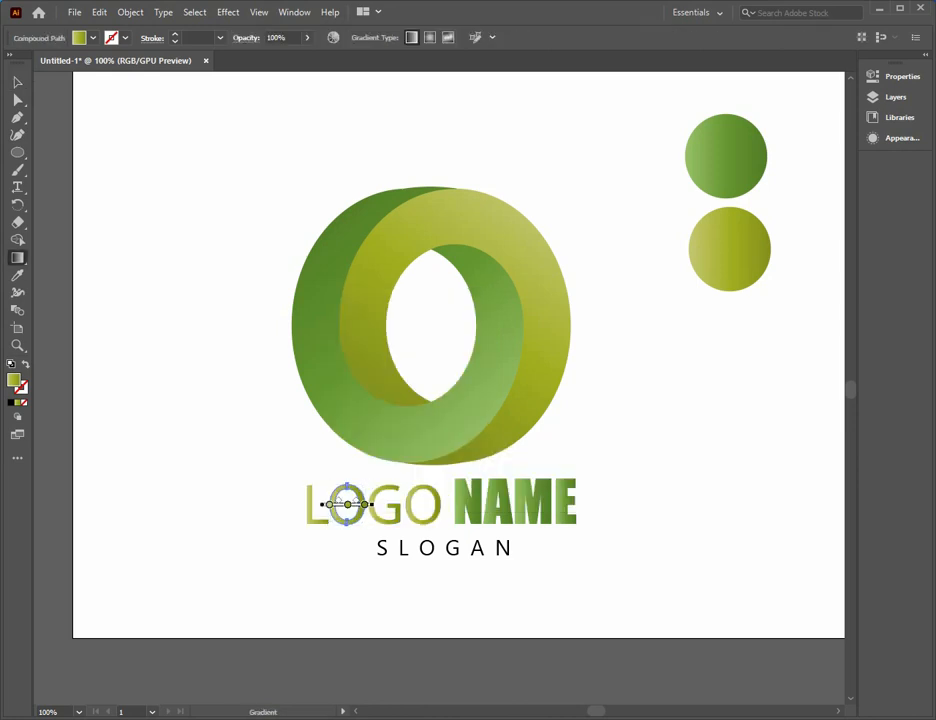
left_click_drag(279, 556, 398, 498)
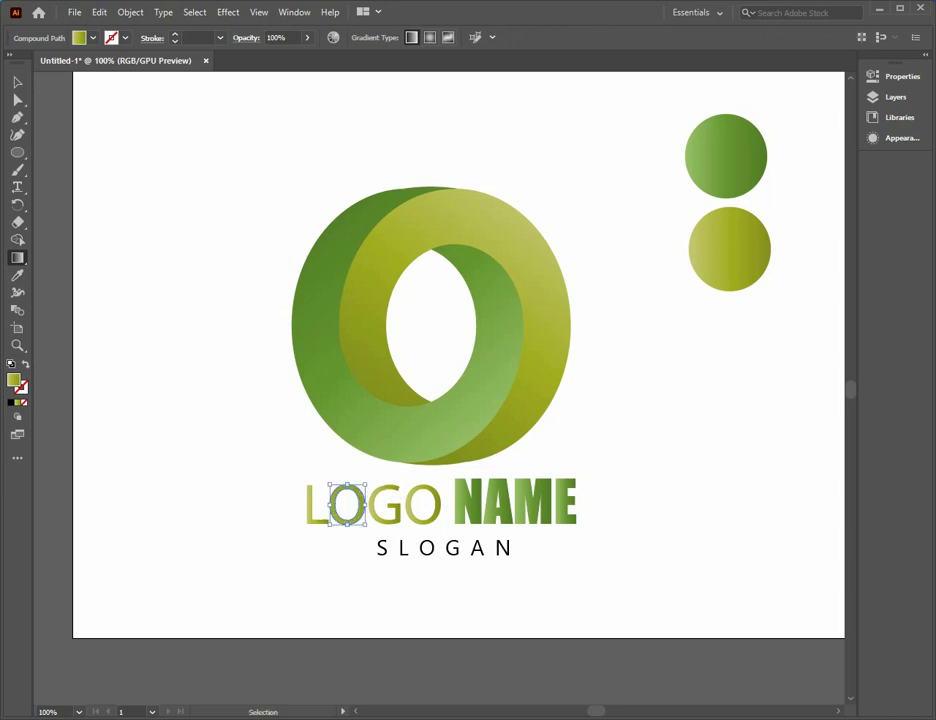
key("ctrl+z")
left_click(17, 82)
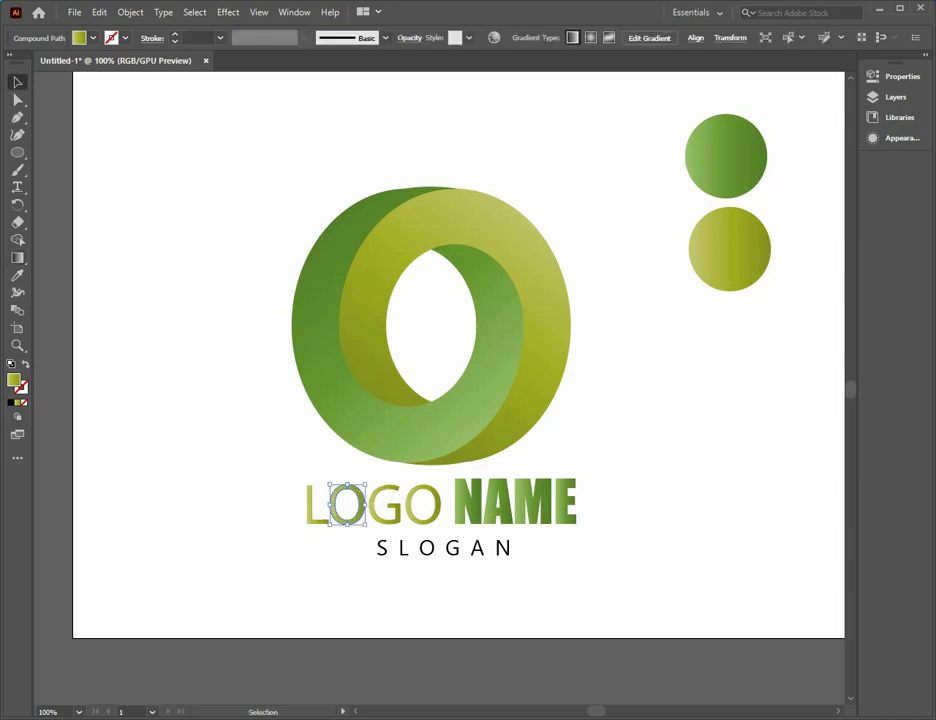
Select only the four letters of LOGO and group them.
left_click(190, 240)
left_click_drag(242, 434, 361, 508)
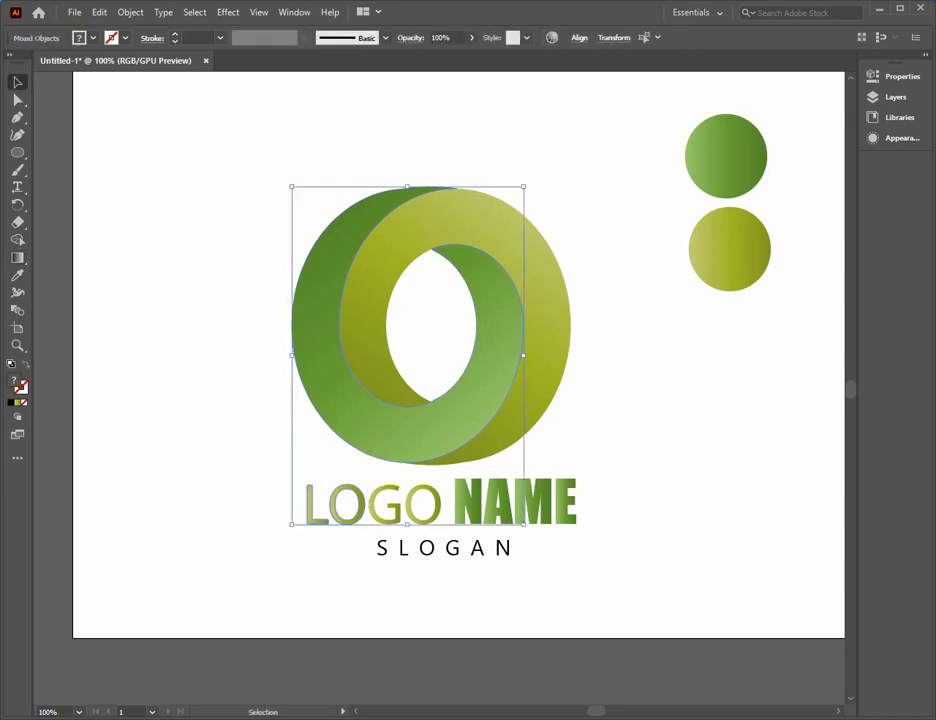
left_click(236, 520)
left_click_drag(253, 507, 451, 512)
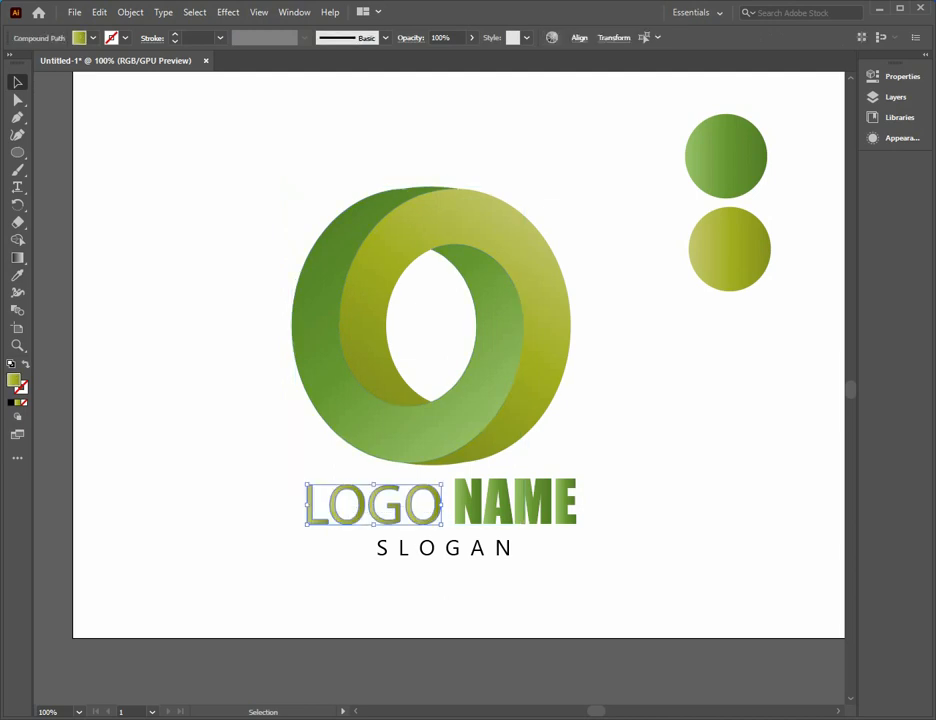
right_click(394, 283)
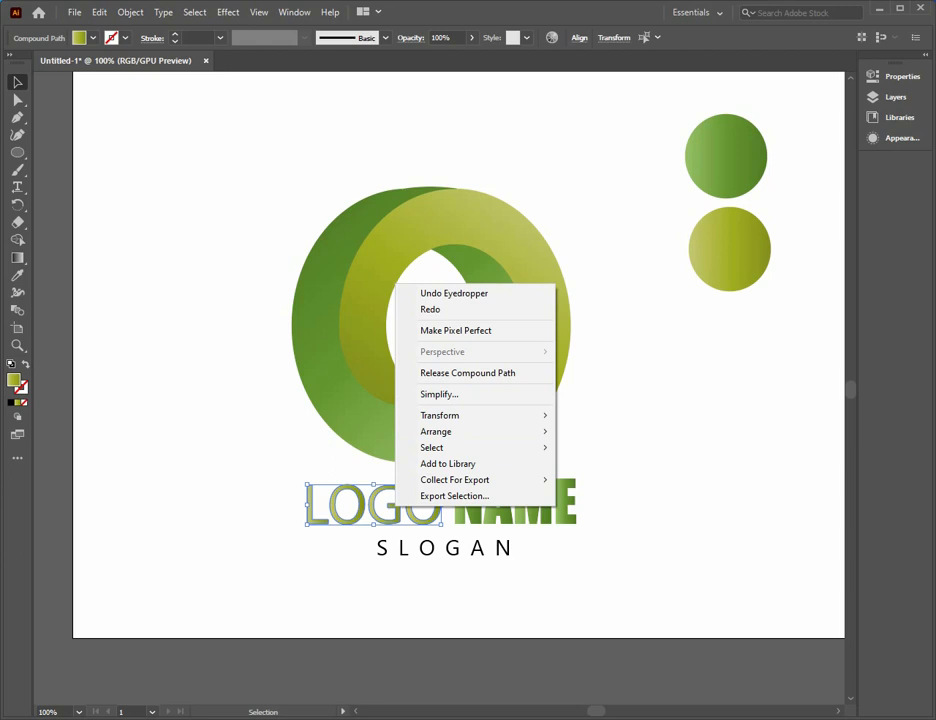
left_click(226, 300)
left_click_drag(260, 492, 308, 509)
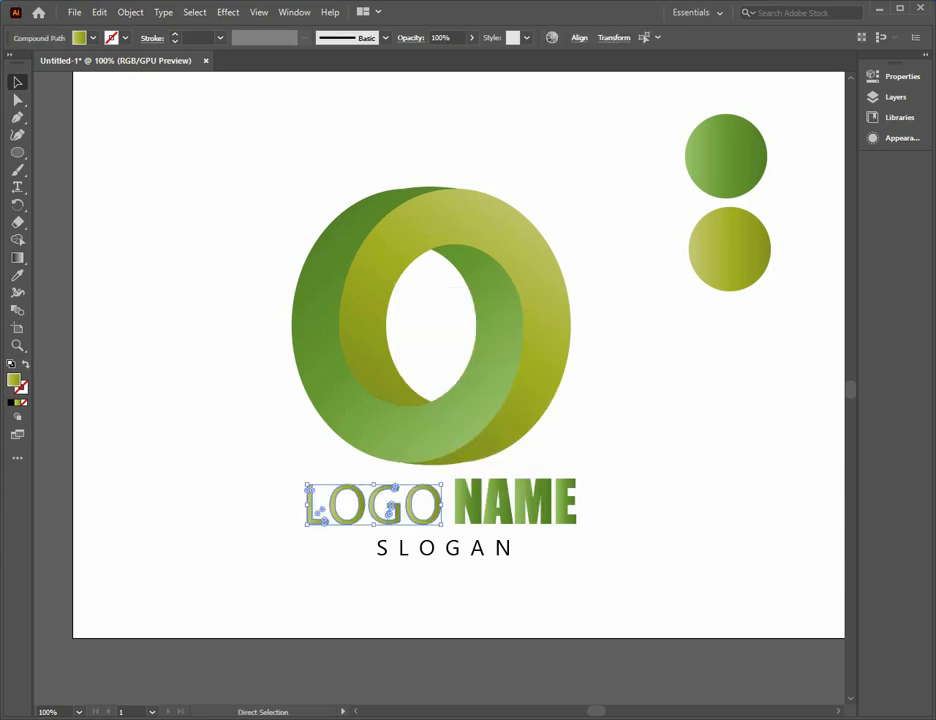
key("ctrl+g")
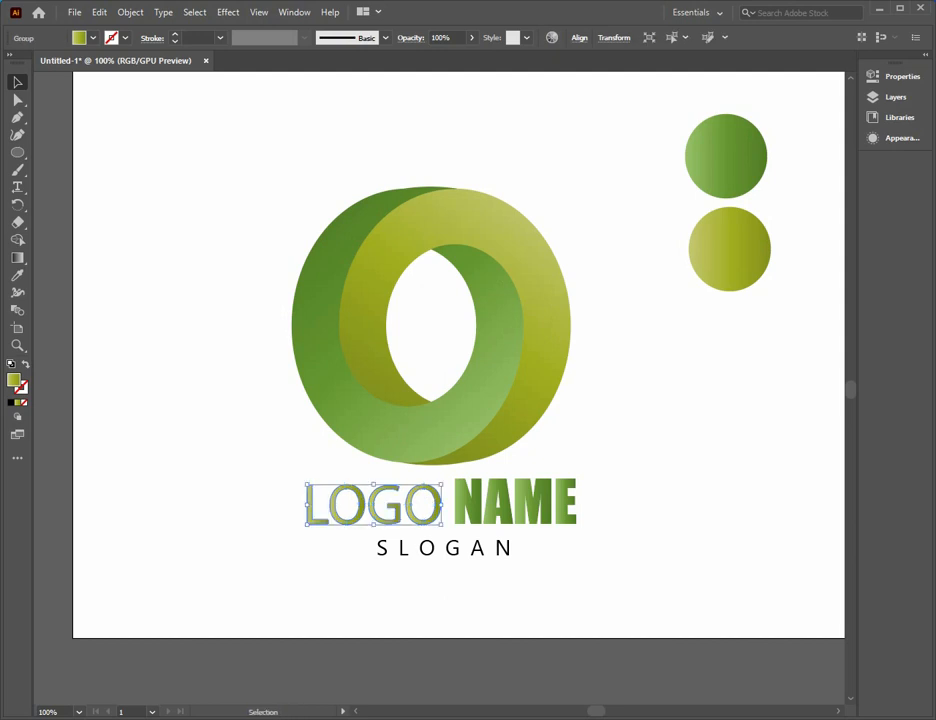
Redraw the olive gradient diagonally across the whole LOGO group, from light at the upper left to dark at the lower right.
key("g")
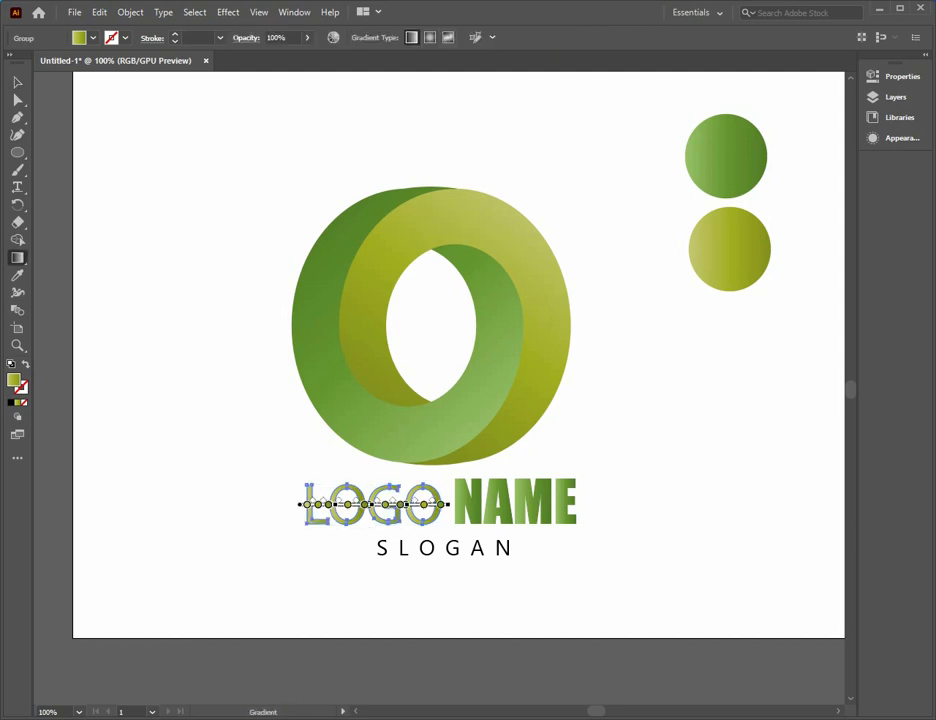
left_click_drag(320, 556, 436, 460)
mouse_move(285, 459)
left_mouse_down()
mouse_move(381, 513)
mouse_move(432, 521)
left_mouse_up()
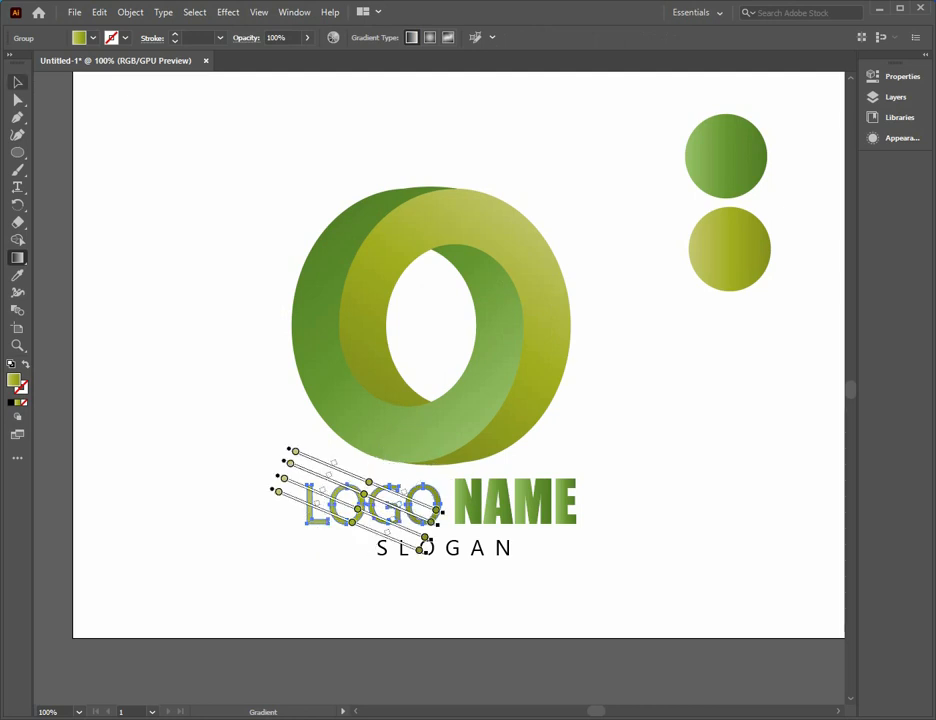
key("v")
key("ctrl+shift+a")
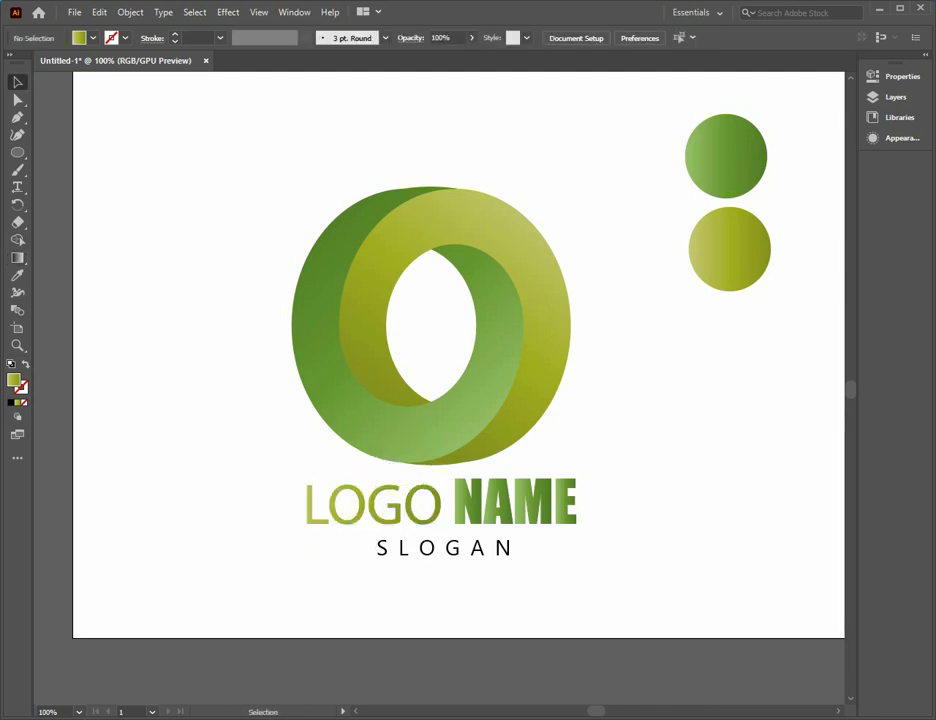
Redraw the green gradient on the NAME letters almost vertically, with dark green at the top and lighter green towards the slogan.
left_click(565, 497)
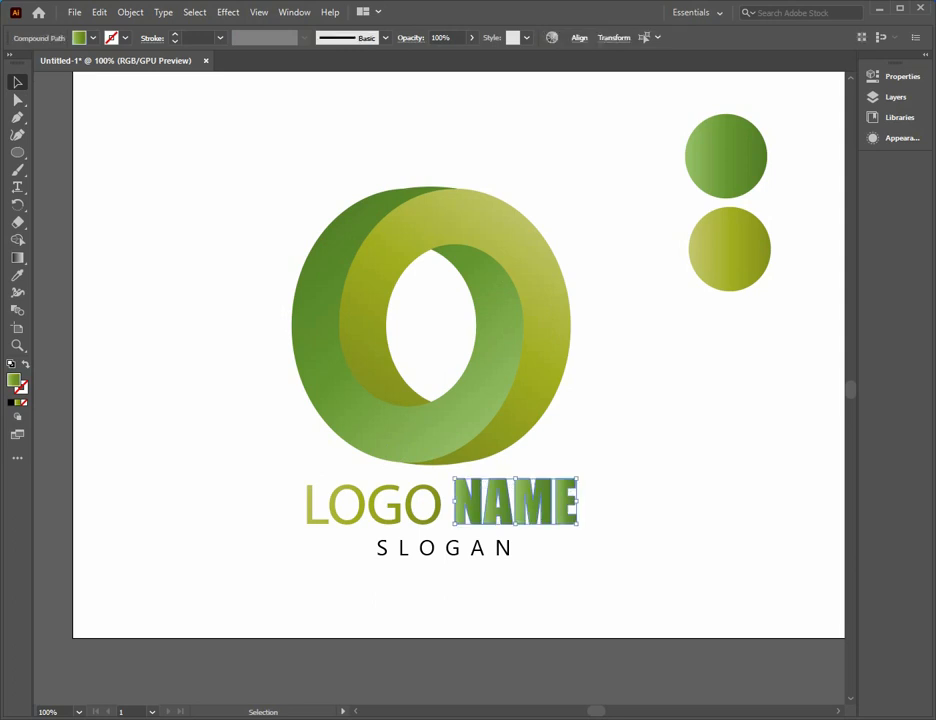
key("g")
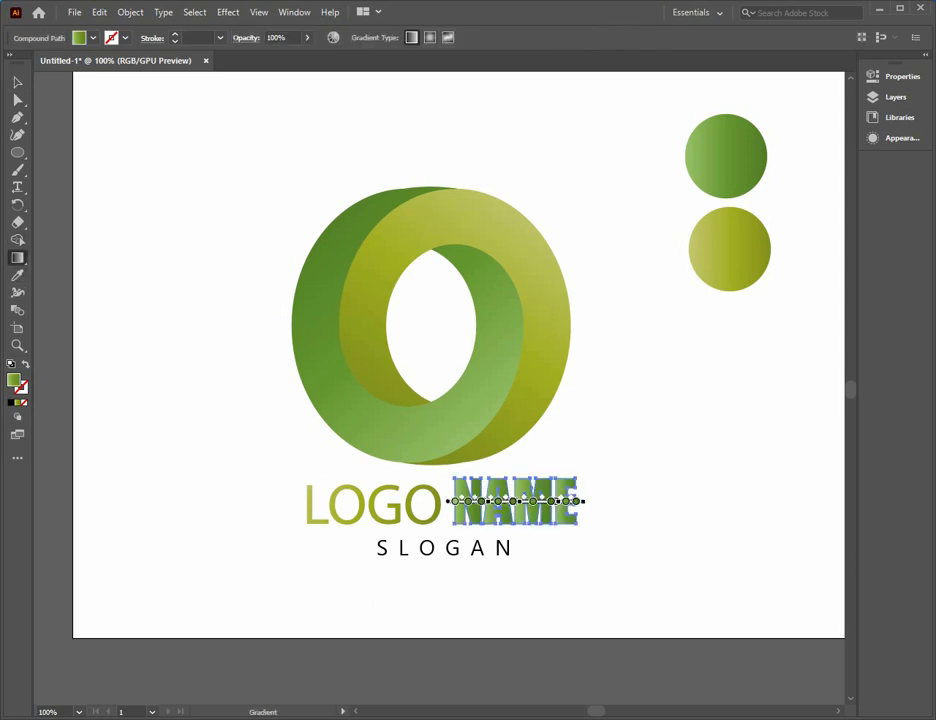
left_click_drag(478, 462, 606, 566)
left_click_drag(525, 470, 530, 577)
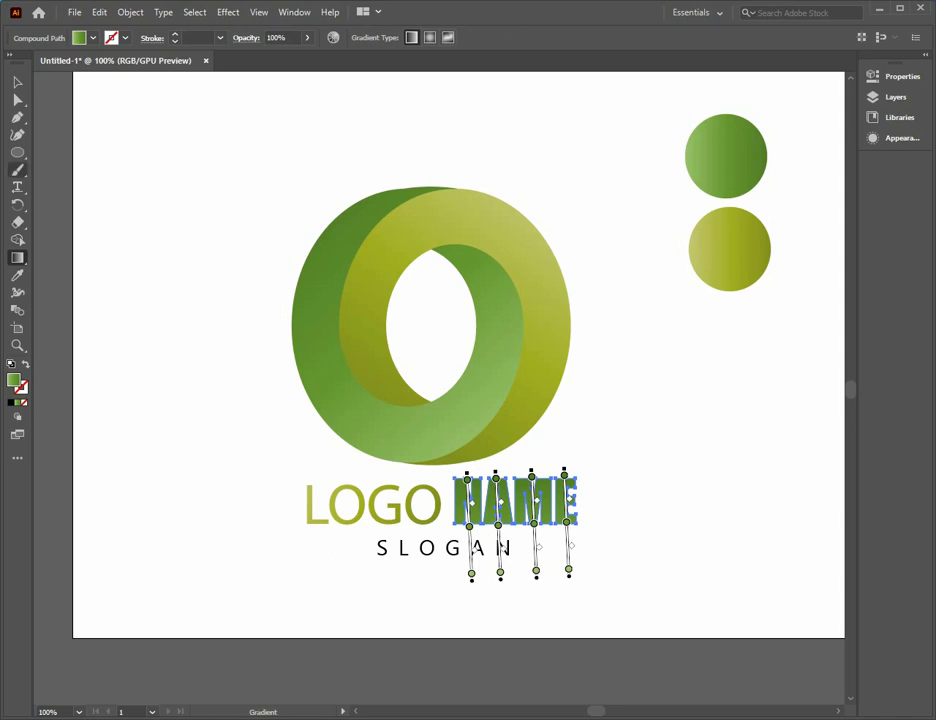
left_click(17, 82)
key("ctrl+shift+a")
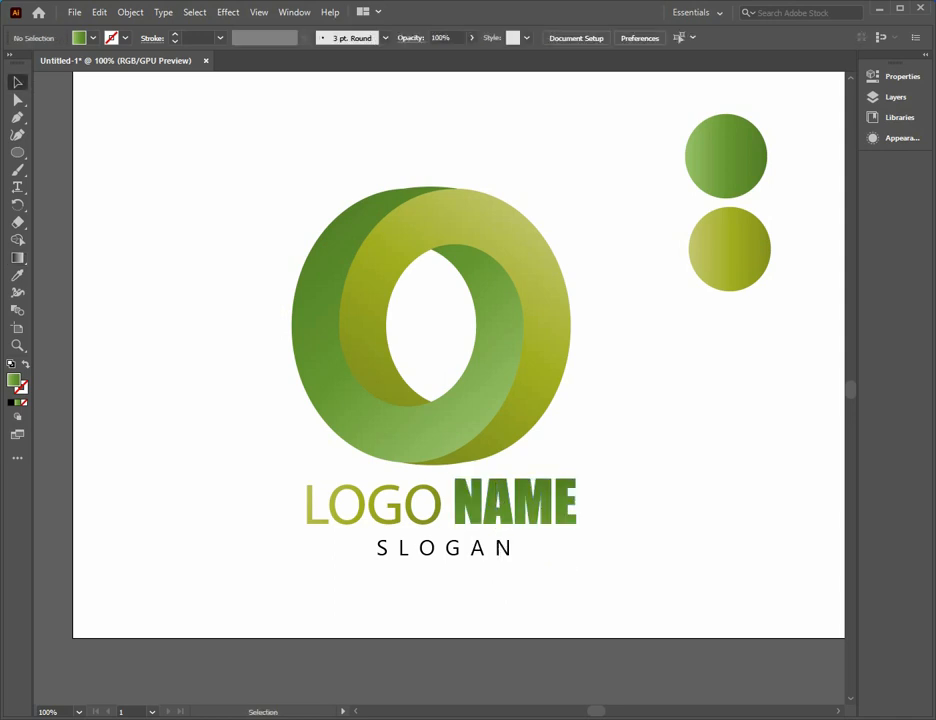
key("ctrl+minus")
key("ctrl+minus")
key("ctrl+minus")
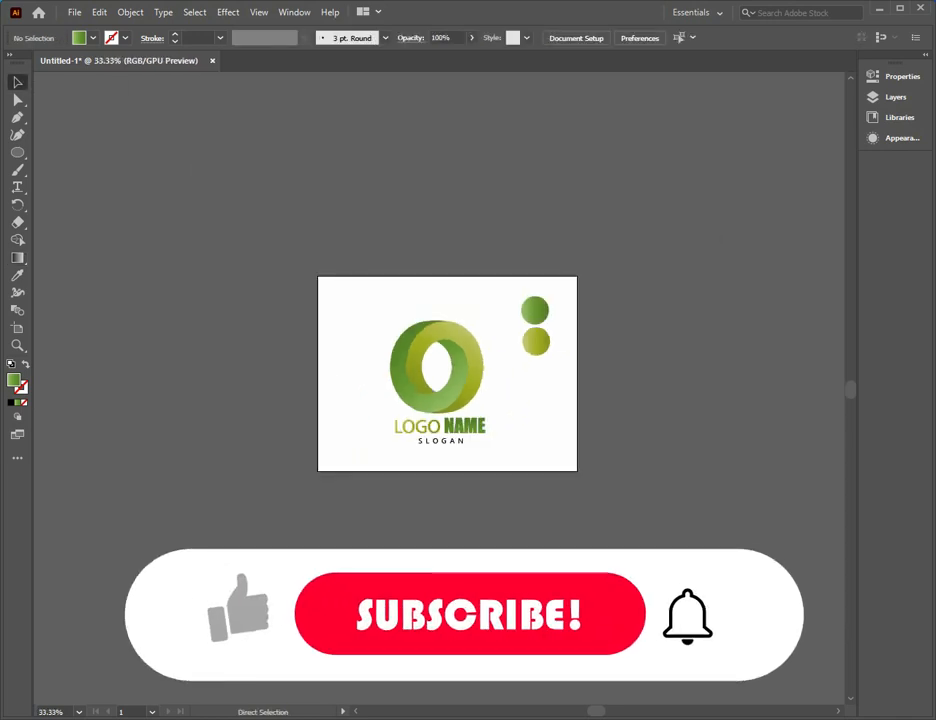
key("ctrl+plus")
key("ctrl+plus")
key("ctrl+plus")
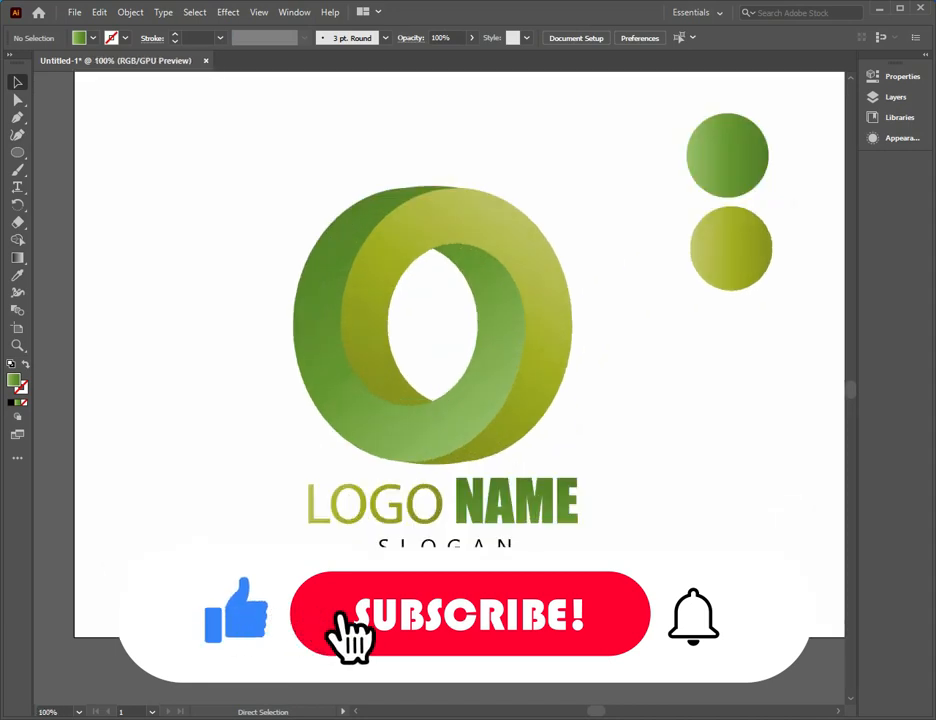